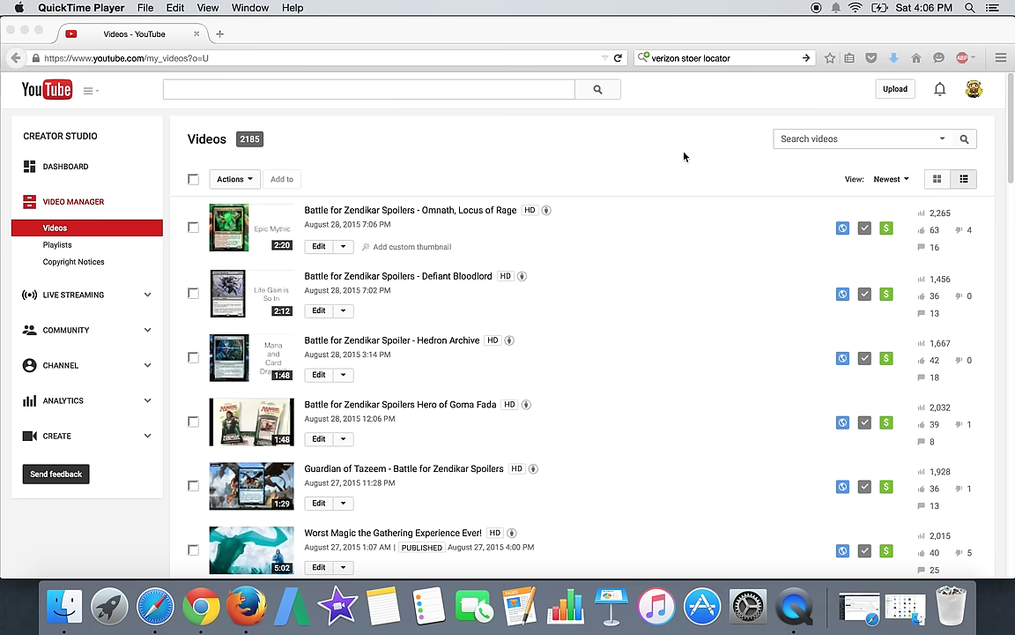
# - Bring Firefox forward and request page 3 of the Video Manager uploads list
pyautogui.click(826, 141)
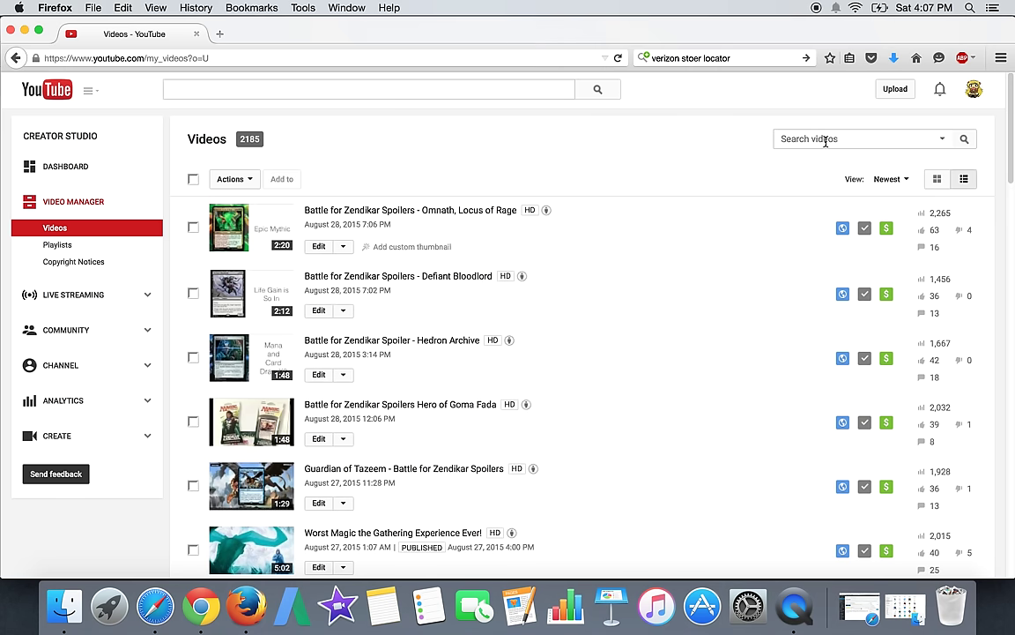
pyautogui.scroll(-10, 635, 250)
pyautogui.scroll(-10, 635, 229)
pyautogui.scroll(-8, 635, 229)
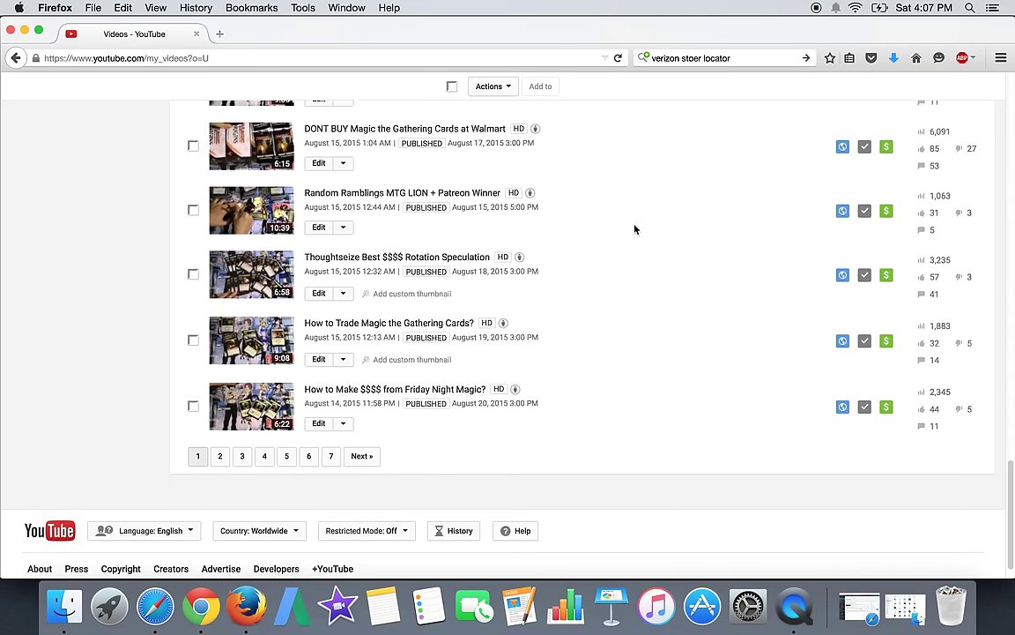
pyautogui.click(220, 421)
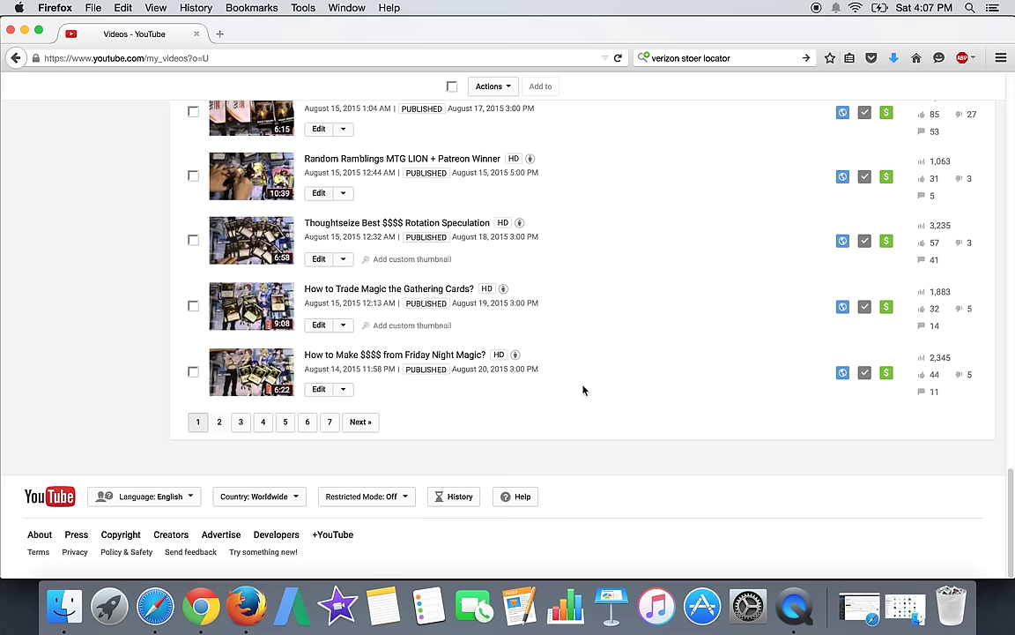
# - Load page 3 of uploads, showing the July 18, 2015 booster pack videos
pyautogui.click(242, 421)
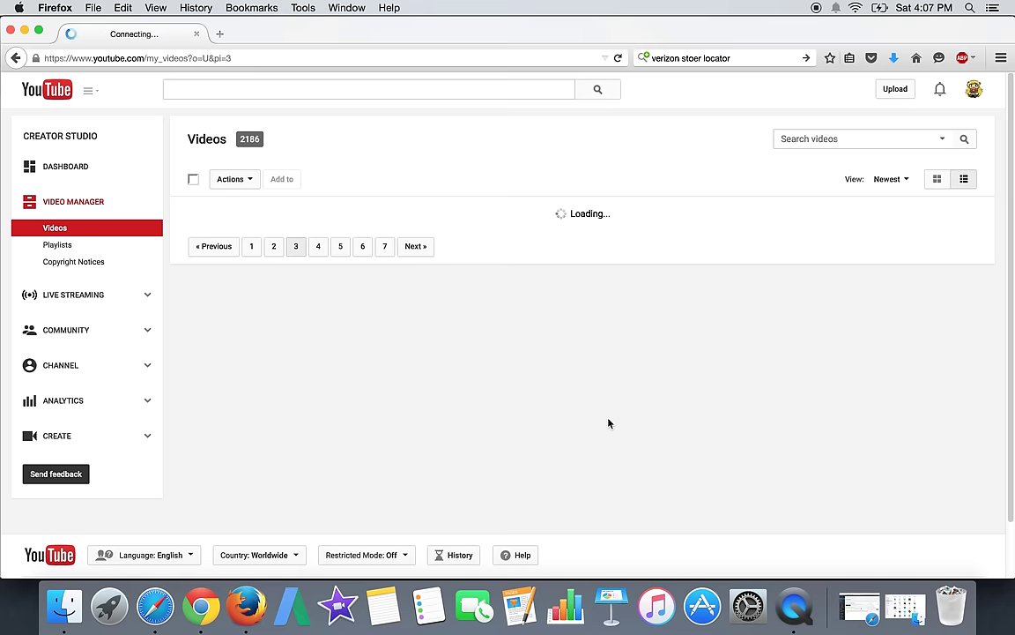
pyautogui.scroll(-5, 608, 423)
pyautogui.scroll(-5, 609, 423)
pyautogui.scroll(-5, 609, 423)
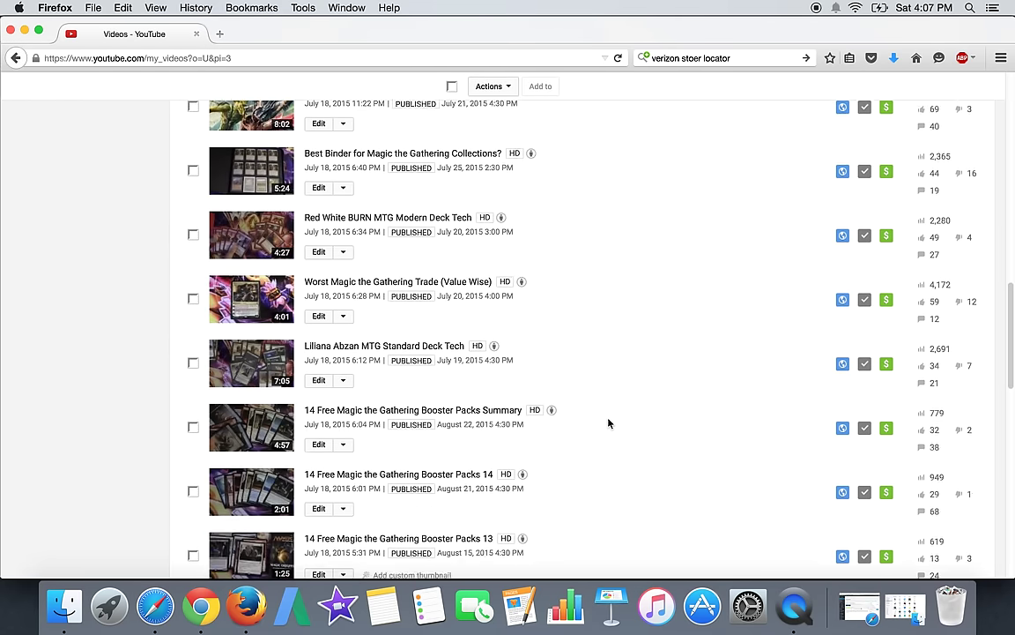
pyautogui.scroll(-5, 608, 423)
pyautogui.scroll(-3, 608, 423)
pyautogui.scroll(-4, 609, 423)
pyautogui.scroll(-3, 608, 423)
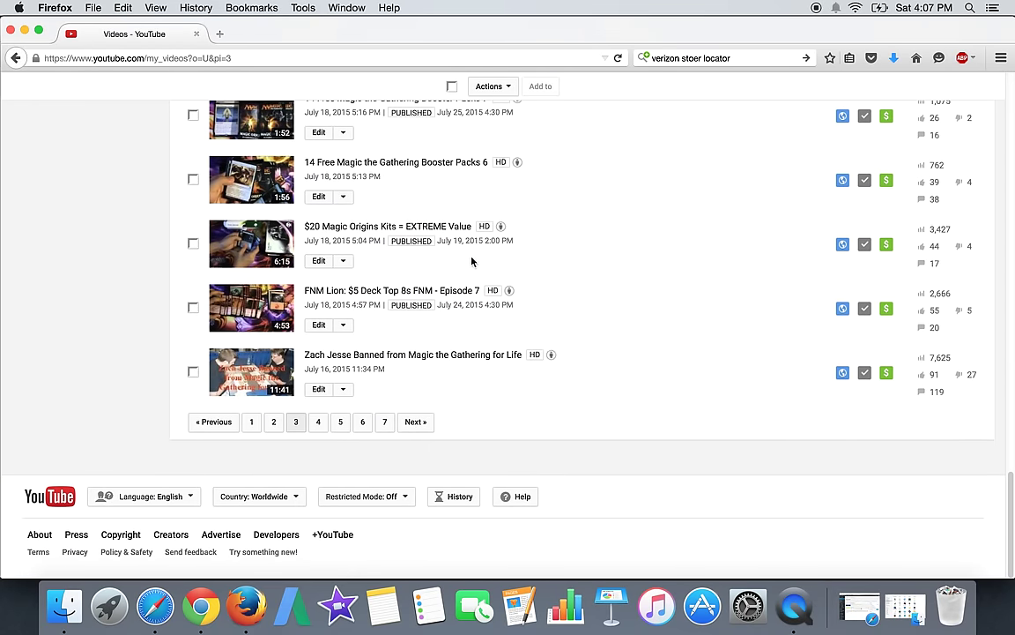
pyautogui.scroll(1, 473, 258)
pyautogui.scroll(2, 474, 258)
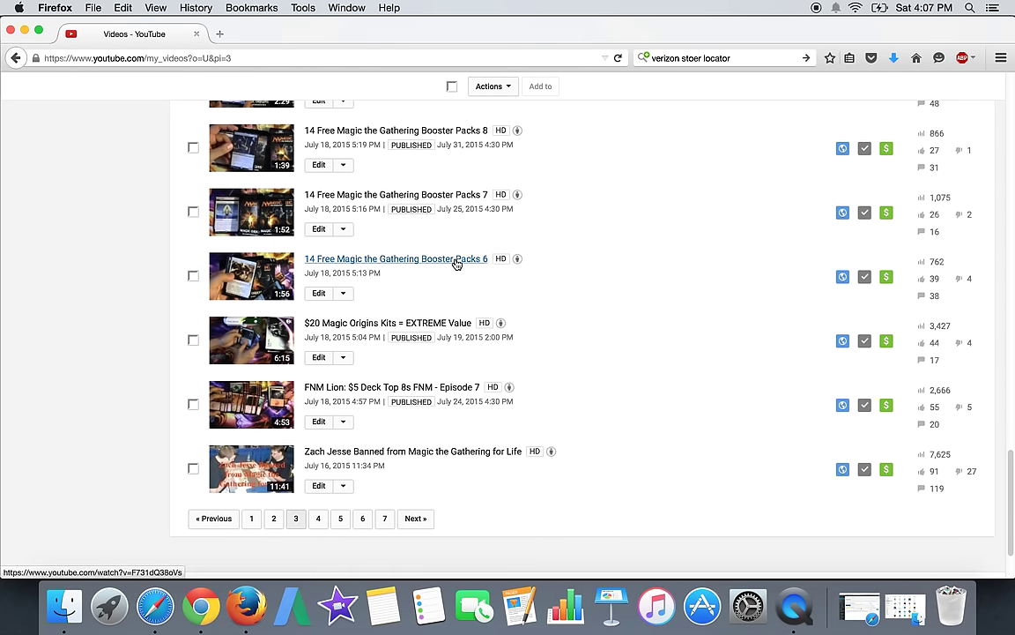
pyautogui.scroll(2, 456, 263)
pyautogui.scroll(2, 455, 263)
pyautogui.scroll(1, 455, 263)
pyautogui.scroll(1, 456, 263)
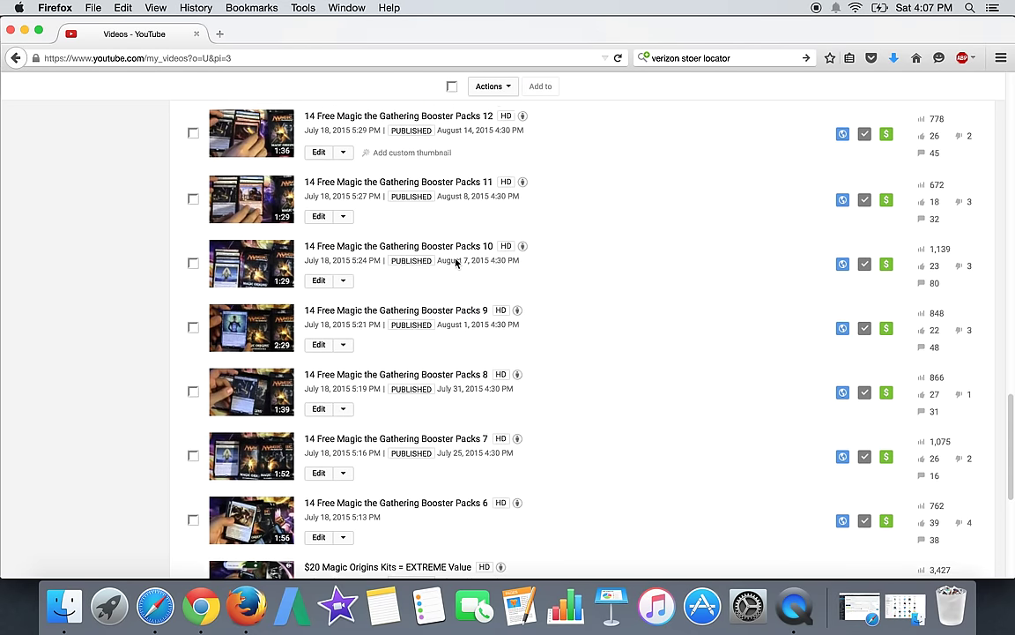
pyautogui.scroll(2, 456, 263)
pyautogui.scroll(1, 456, 263)
pyautogui.scroll(1, 456, 263)
pyautogui.scroll(1, 456, 263)
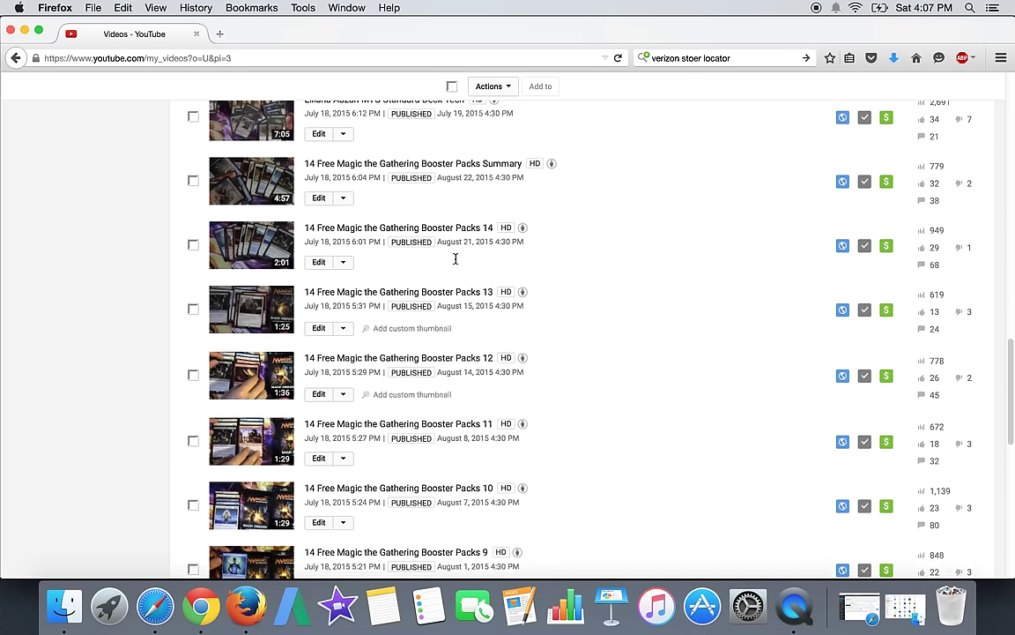
pyautogui.scroll(1, 456, 263)
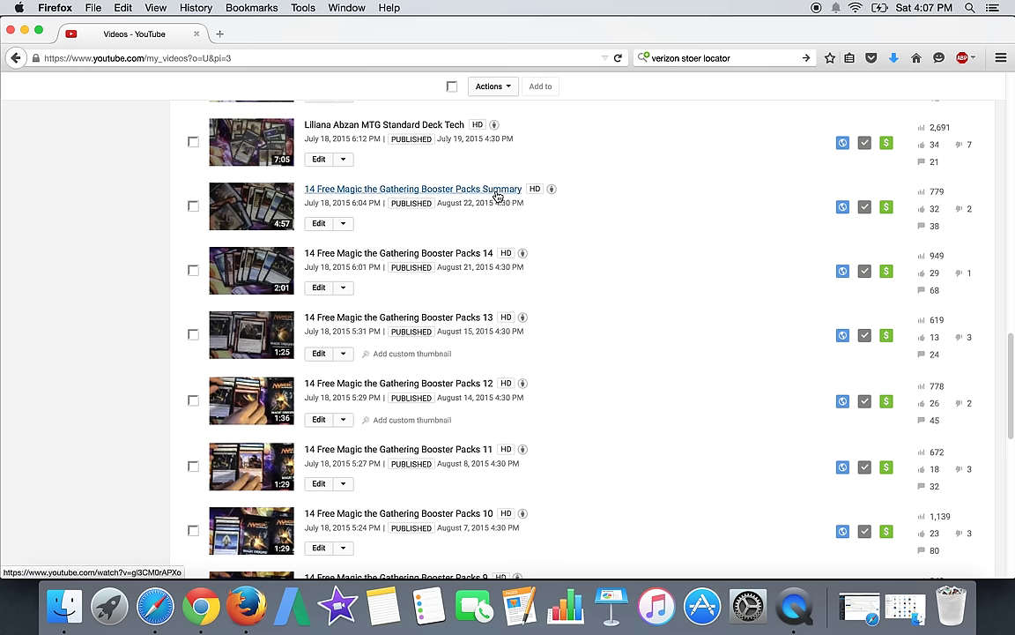
# - Open the 'Booster Packs Summary' video with playback paused and muted
pyautogui.click(499, 195)
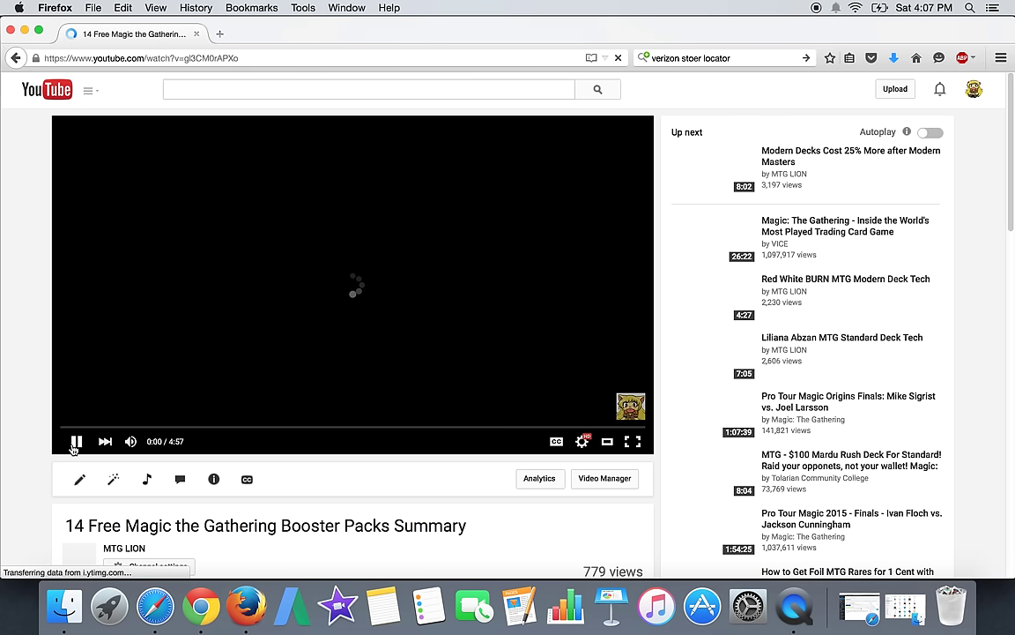
pyautogui.click(76, 441)
pyautogui.click(131, 441)
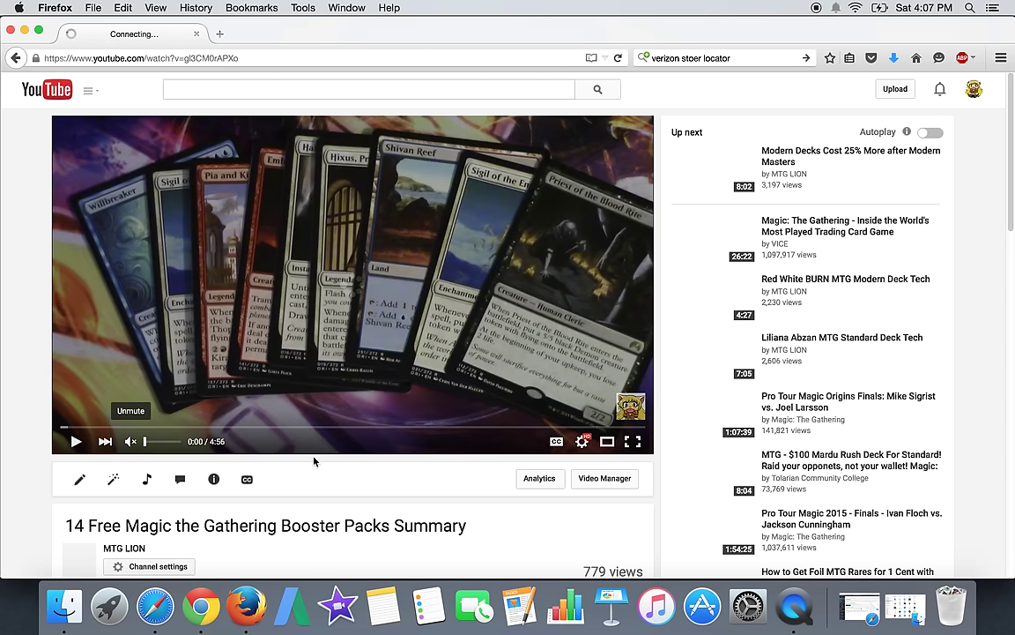
pyautogui.scroll(-3, 314, 461)
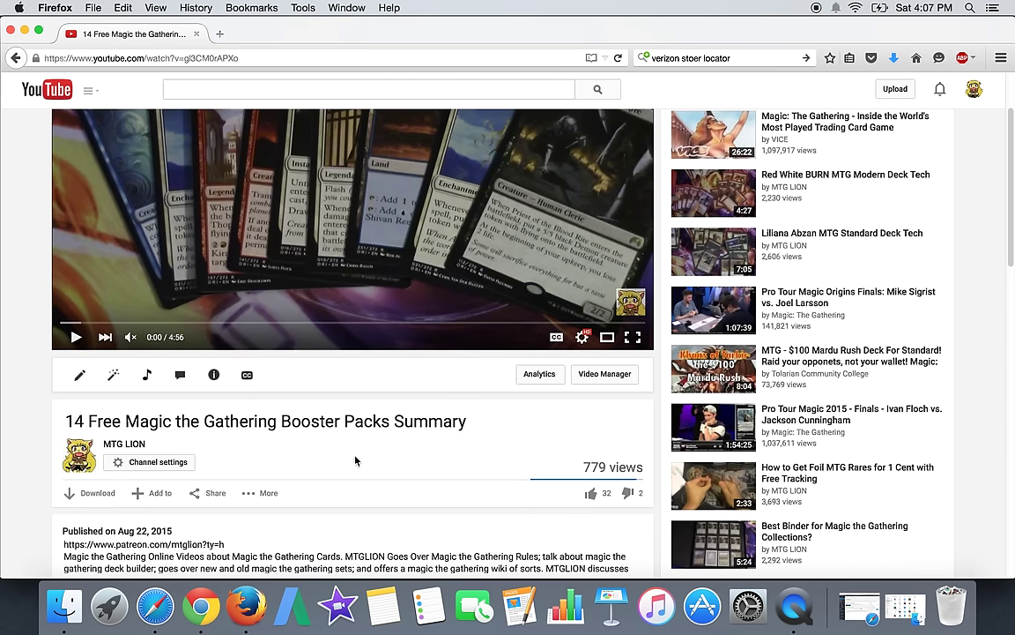
pyautogui.scroll(-5, 356, 460)
pyautogui.scroll(-5, 356, 460)
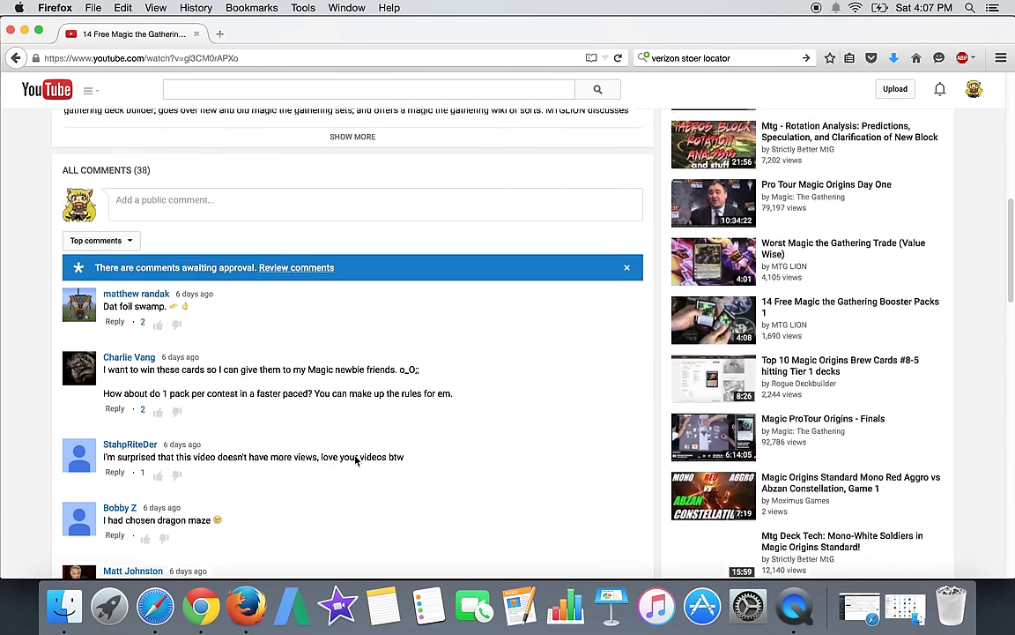
pyautogui.scroll(-1, 357, 460)
# - Keep comments sorted by Top, load more of them, and check the page history
pyautogui.click(101, 232)
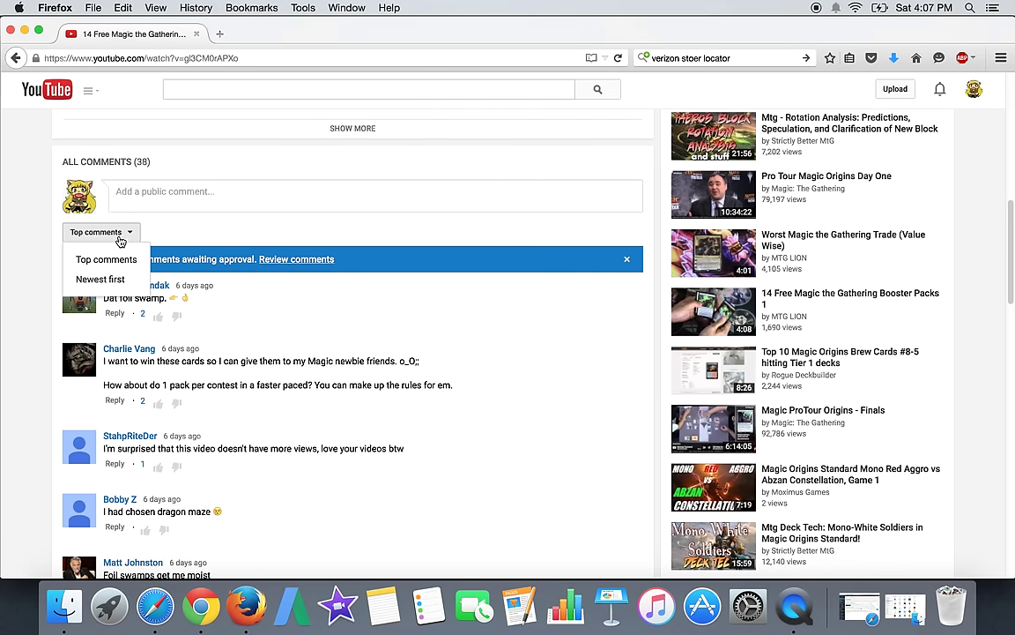
pyautogui.click(118, 257)
pyautogui.scroll(-3, 31, 362)
pyautogui.scroll(-3, 31, 362)
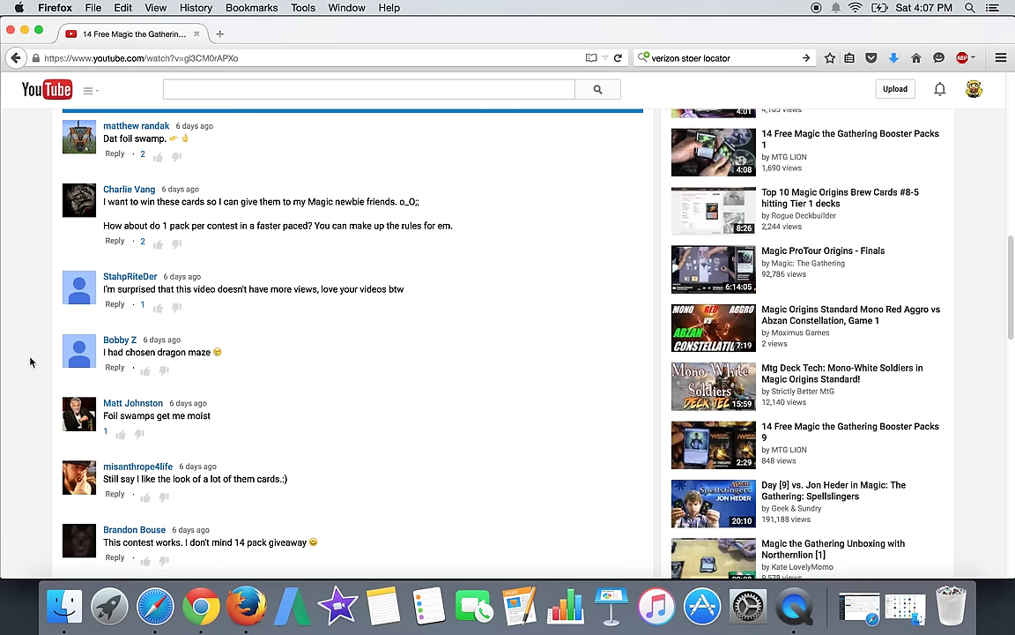
pyautogui.scroll(-3, 31, 361)
pyautogui.scroll(-2, 31, 361)
pyautogui.scroll(-5, 31, 361)
pyautogui.scroll(-3, 31, 361)
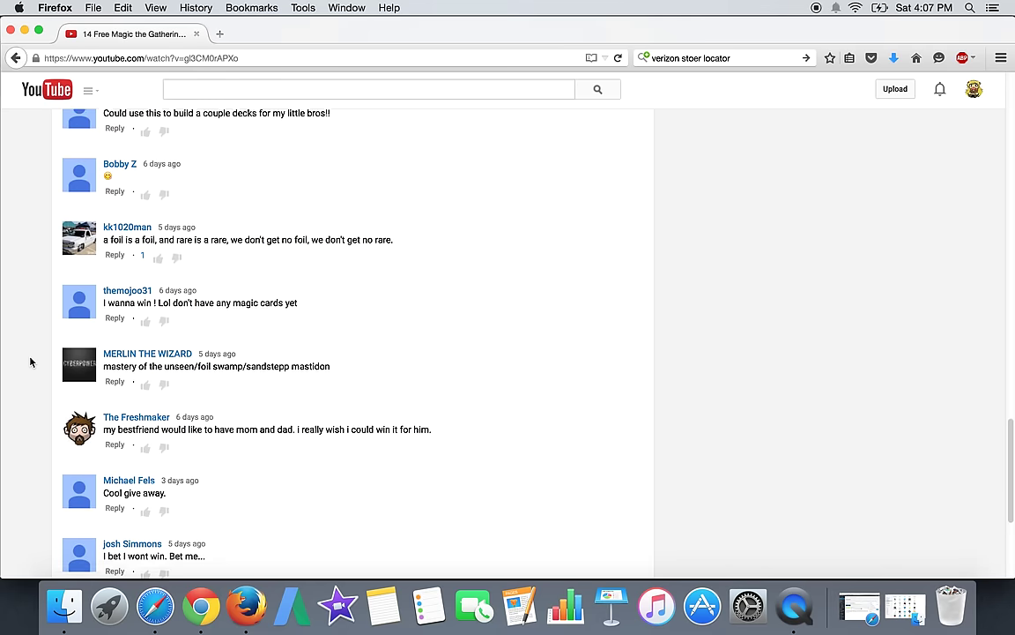
pyautogui.scroll(-1, 31, 361)
pyautogui.scroll(-3, 31, 362)
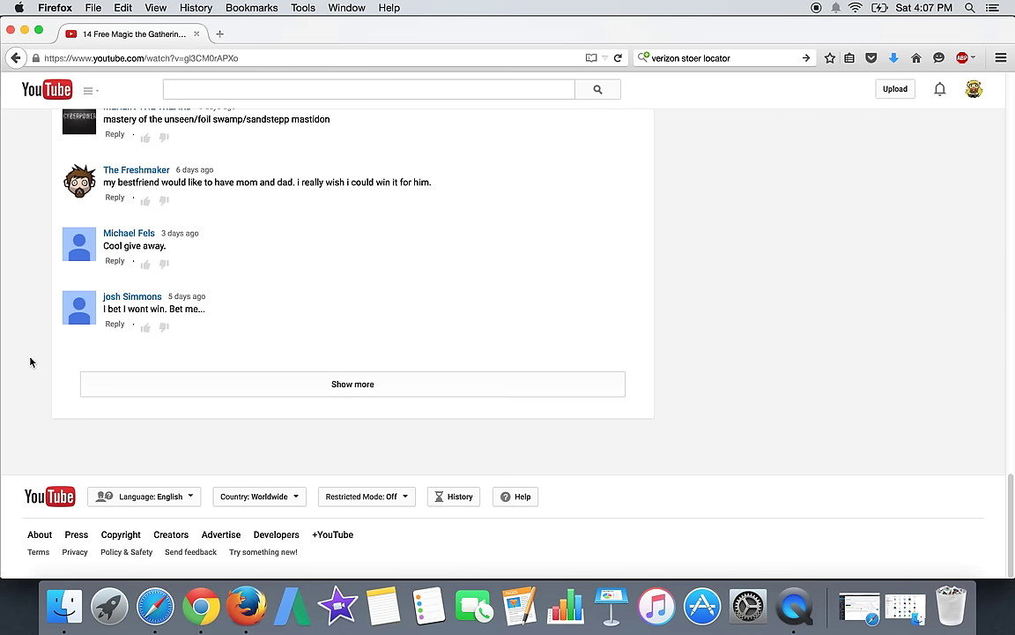
pyautogui.click(252, 385)
pyautogui.scroll(-5, 446, 362)
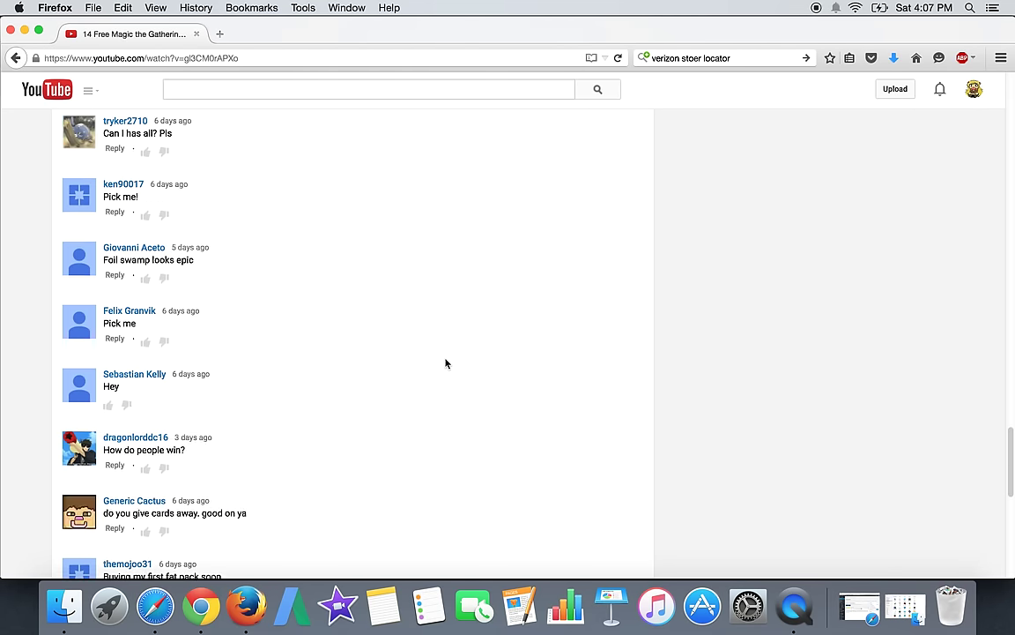
pyautogui.scroll(-5, 446, 362)
pyautogui.scroll(10, 446, 361)
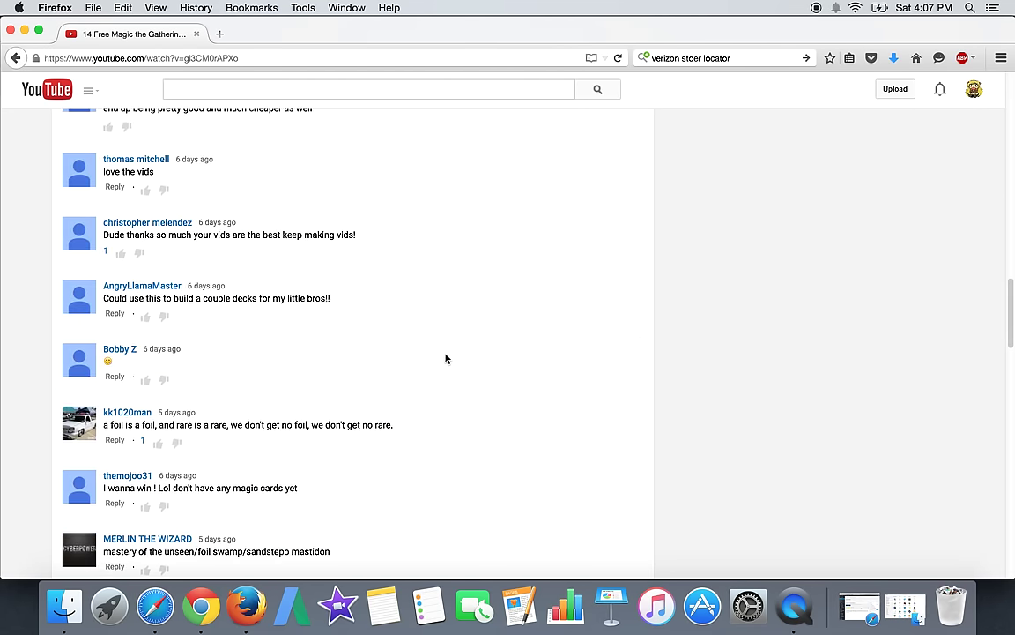
pyautogui.scroll(15, 446, 361)
pyautogui.scroll(-5, 446, 358)
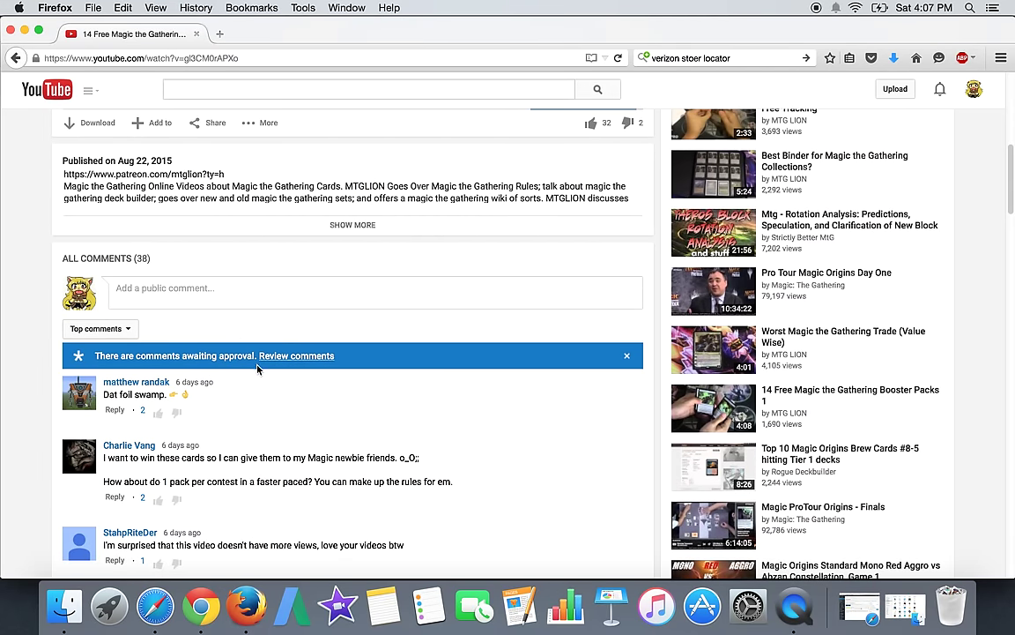
pyautogui.rightClick(16, 59)
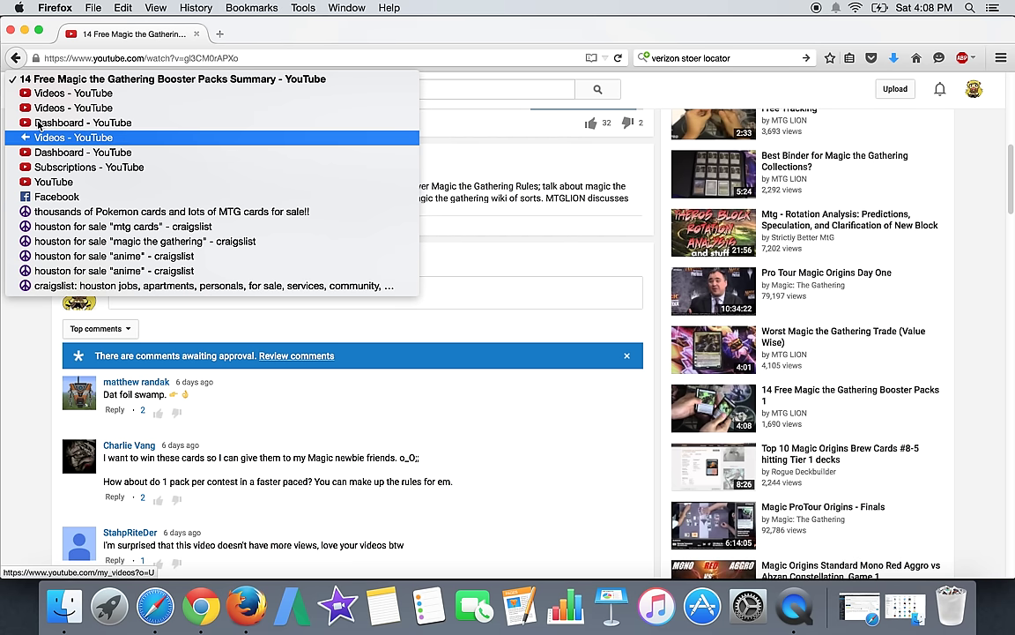
pyautogui.click(17, 58)
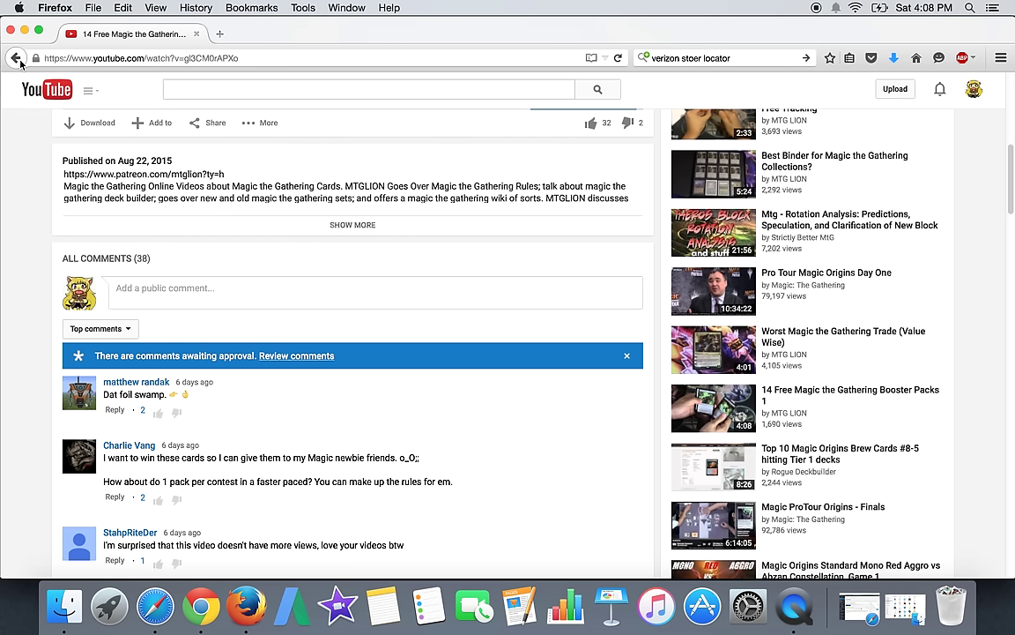
# - Go back to page 3 of Video Manager with the Booster Packs videos
pyautogui.click(17, 58)
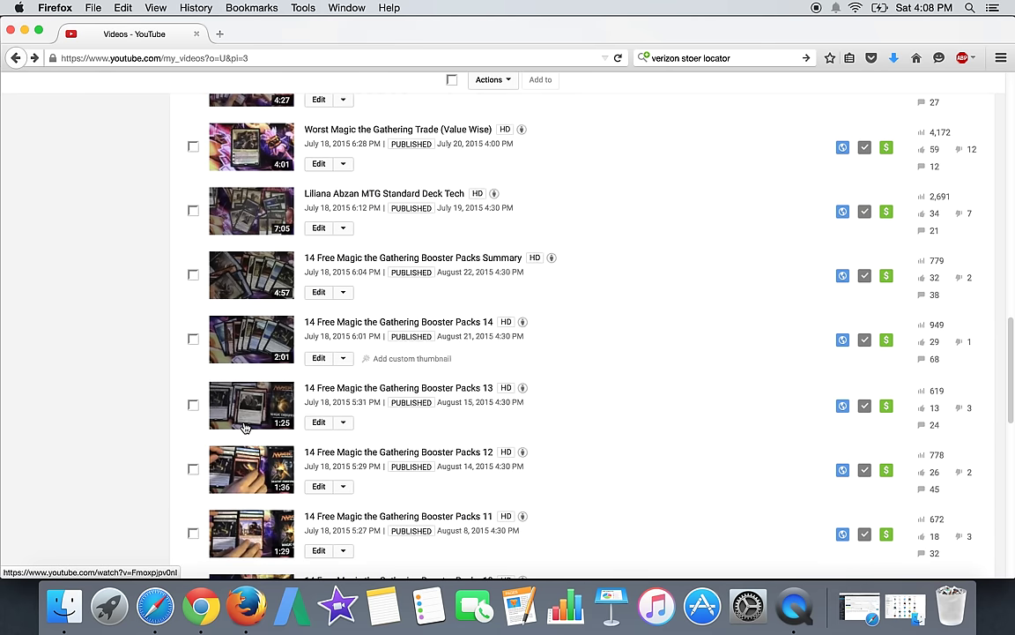
pyautogui.scroll(5, 246, 426)
pyautogui.scroll(5, 246, 427)
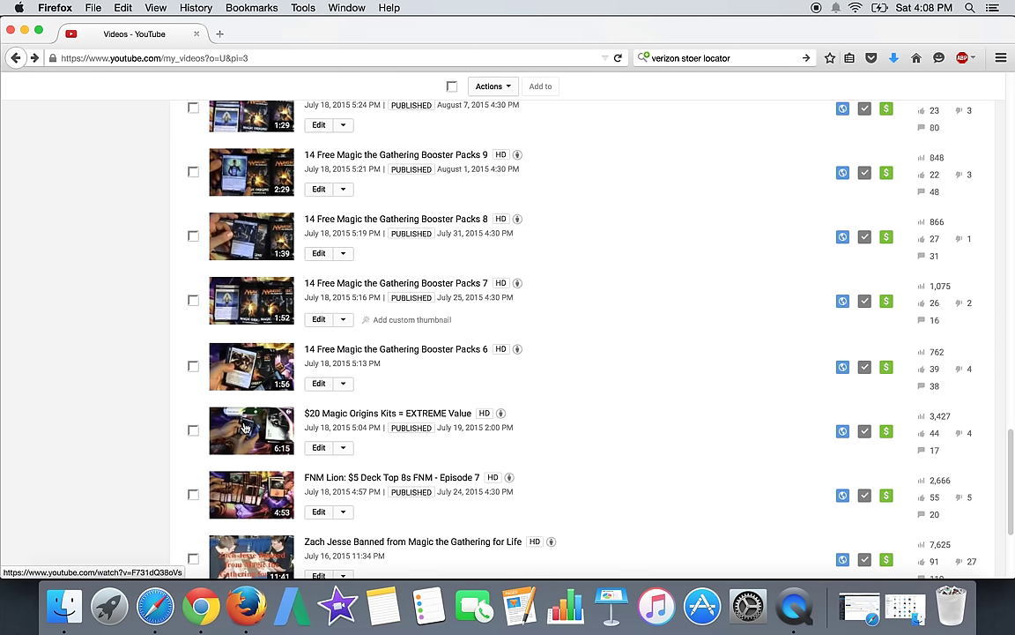
pyautogui.scroll(1, 246, 427)
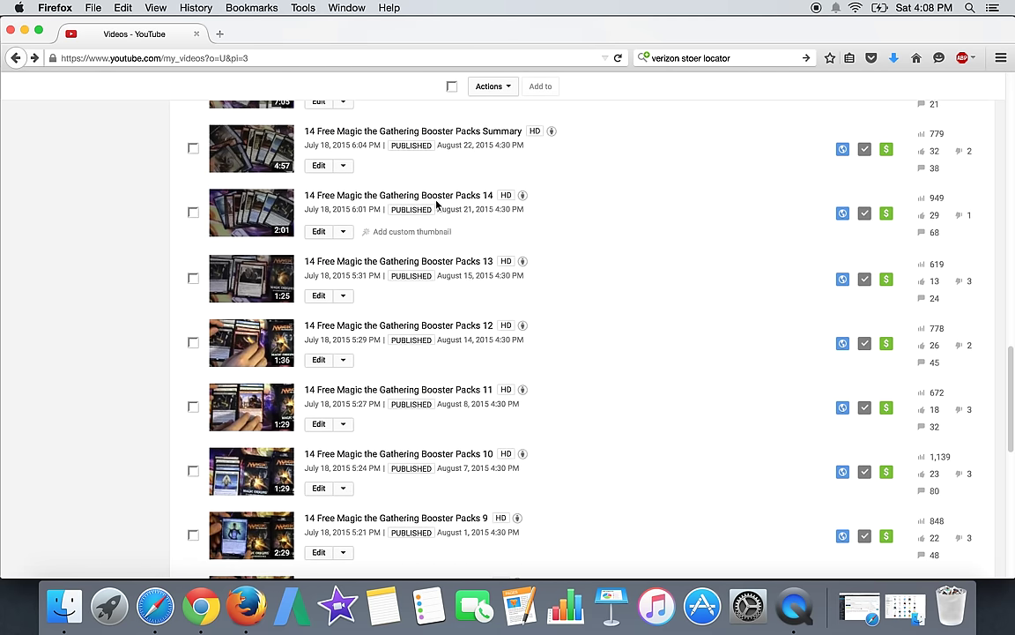
# - Open the Booster Packs 14 video and load more of its comments
pyautogui.click(437, 197)
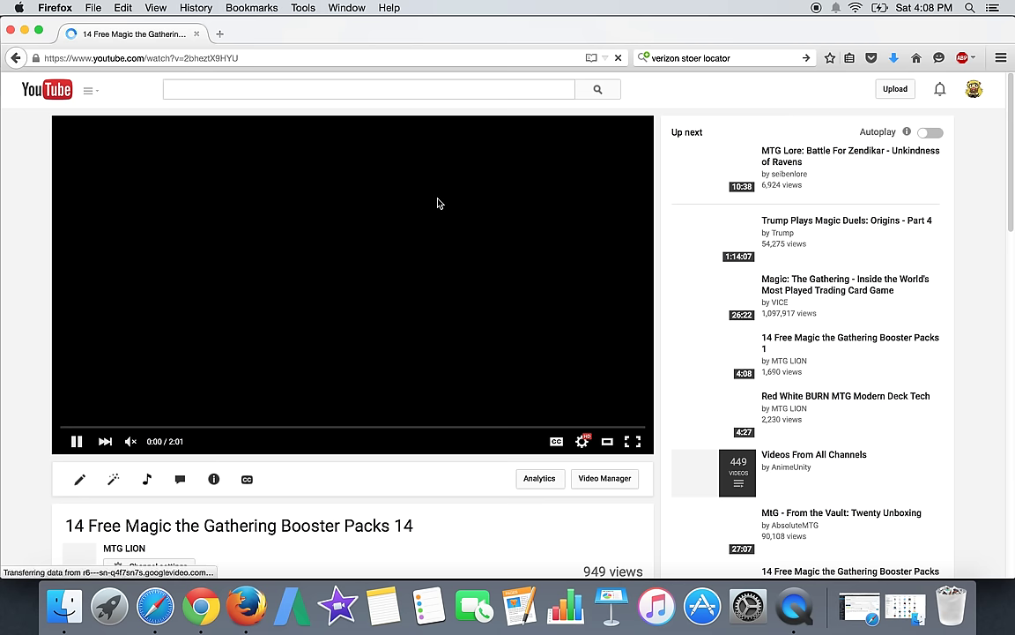
pyautogui.scroll(-8, 273, 388)
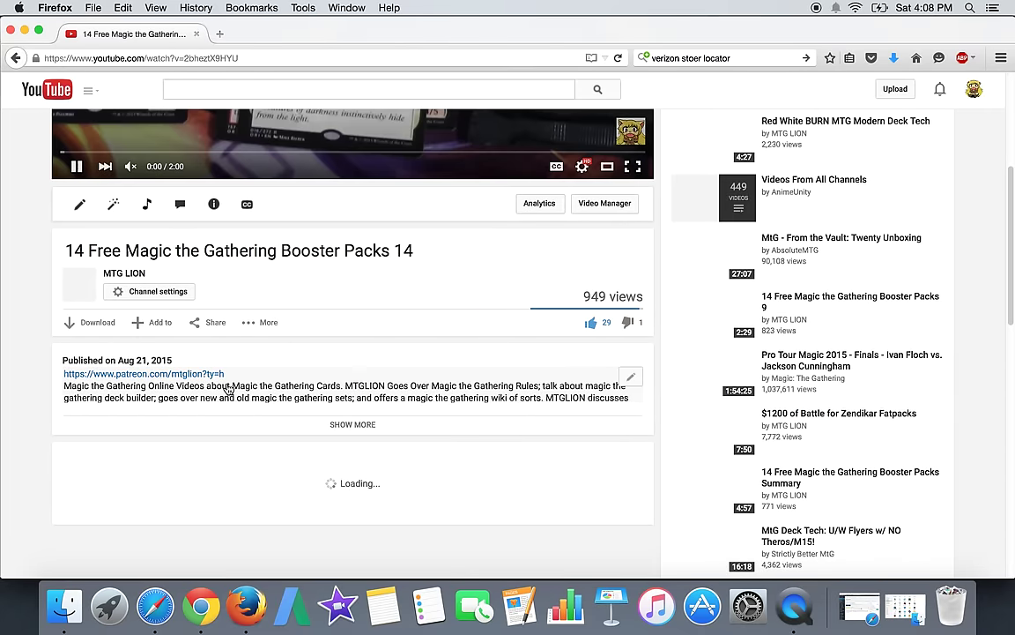
pyautogui.scroll(-5, 230, 388)
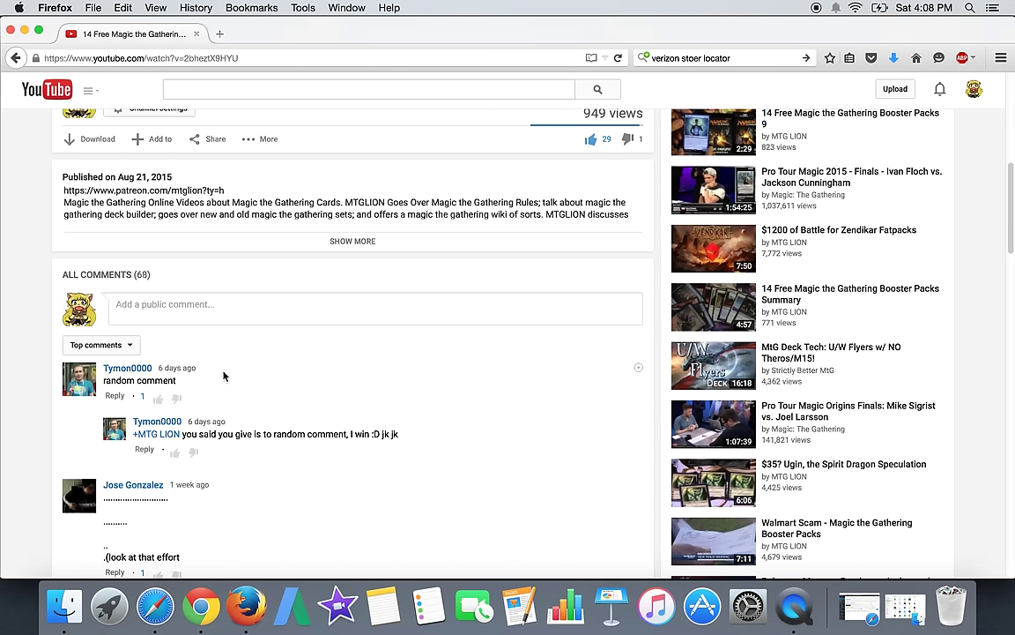
pyautogui.scroll(-3, 224, 376)
pyautogui.scroll(-4, 238, 383)
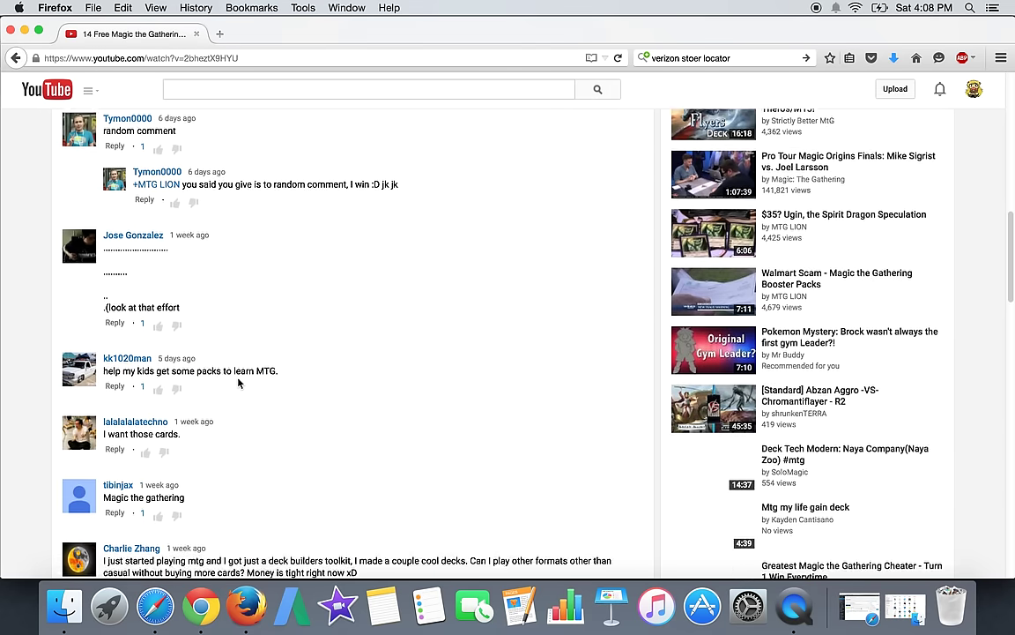
pyautogui.scroll(-3, 238, 384)
pyautogui.scroll(-3, 238, 384)
pyautogui.scroll(-2, 238, 384)
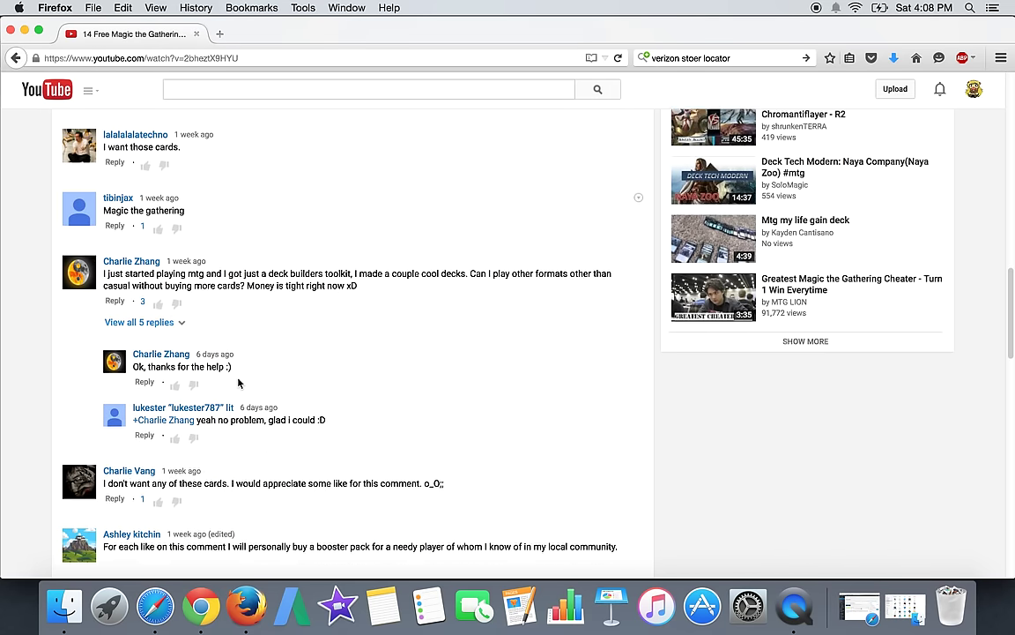
pyautogui.scroll(-3, 238, 383)
pyautogui.scroll(2, 238, 383)
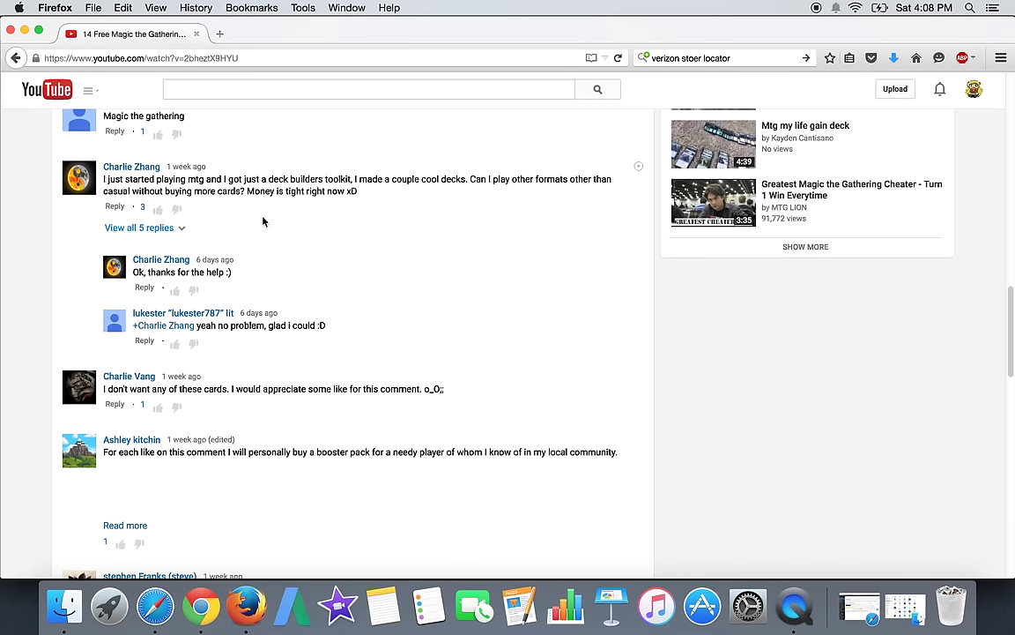
pyautogui.scroll(-4, 263, 221)
pyautogui.scroll(-3, 262, 221)
pyautogui.scroll(-4, 263, 222)
pyautogui.scroll(-3, 262, 221)
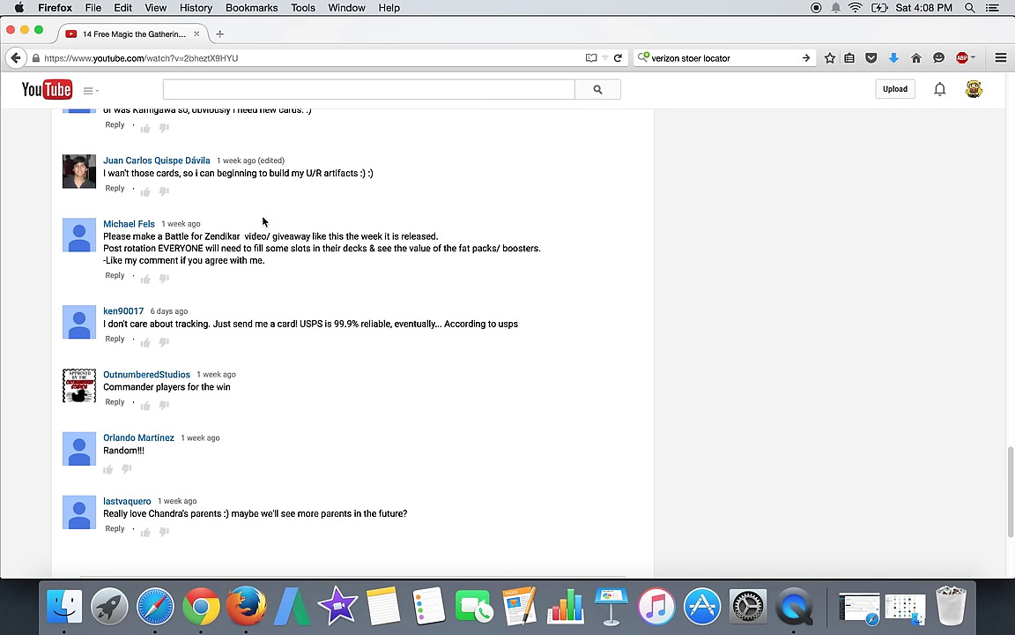
pyautogui.scroll(-3, 263, 222)
pyautogui.scroll(-3, 263, 222)
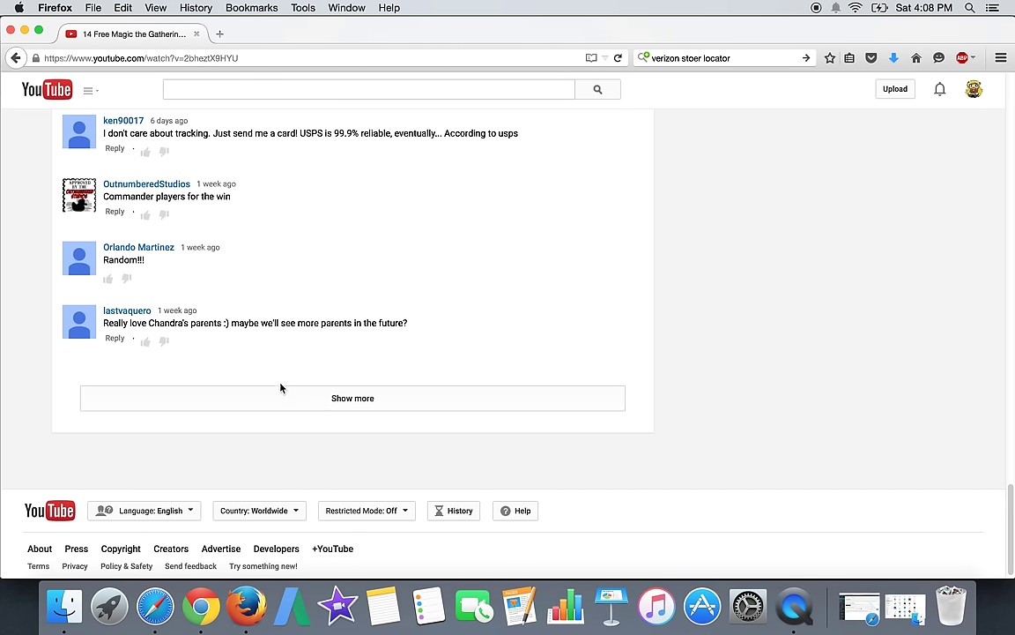
pyautogui.click(281, 396)
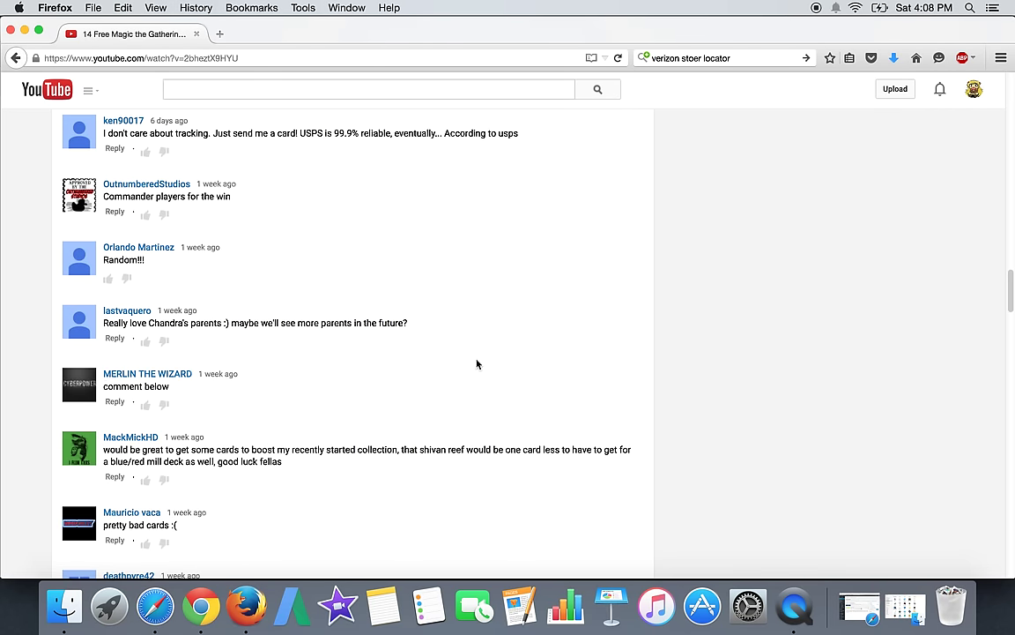
pyautogui.scroll(-5, 477, 364)
pyautogui.scroll(-5, 477, 363)
pyautogui.scroll(-5, 477, 363)
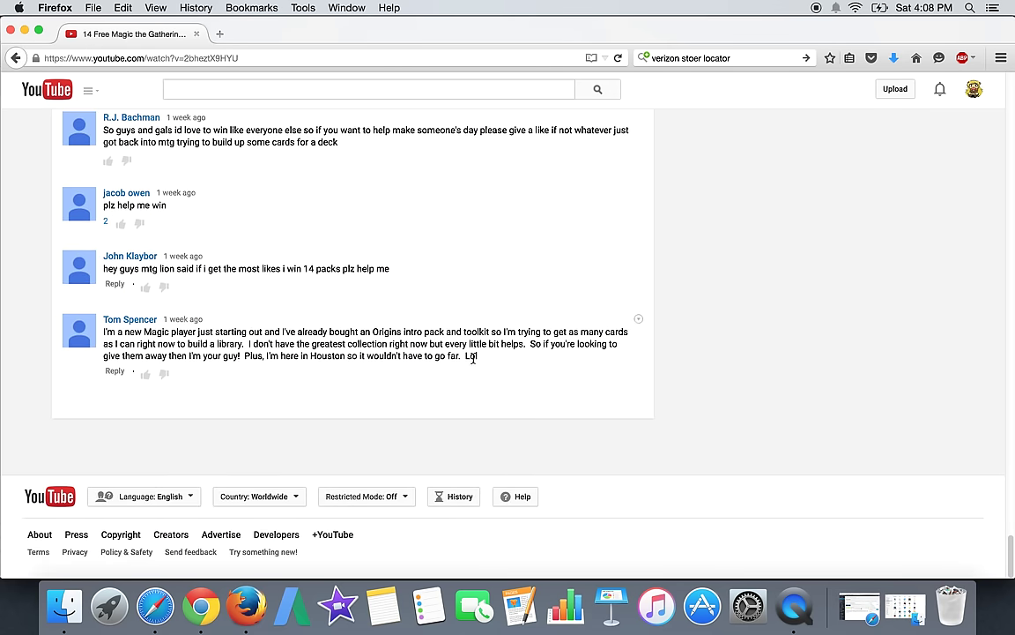
pyautogui.scroll(5, 371, 216)
pyautogui.scroll(2, 370, 216)
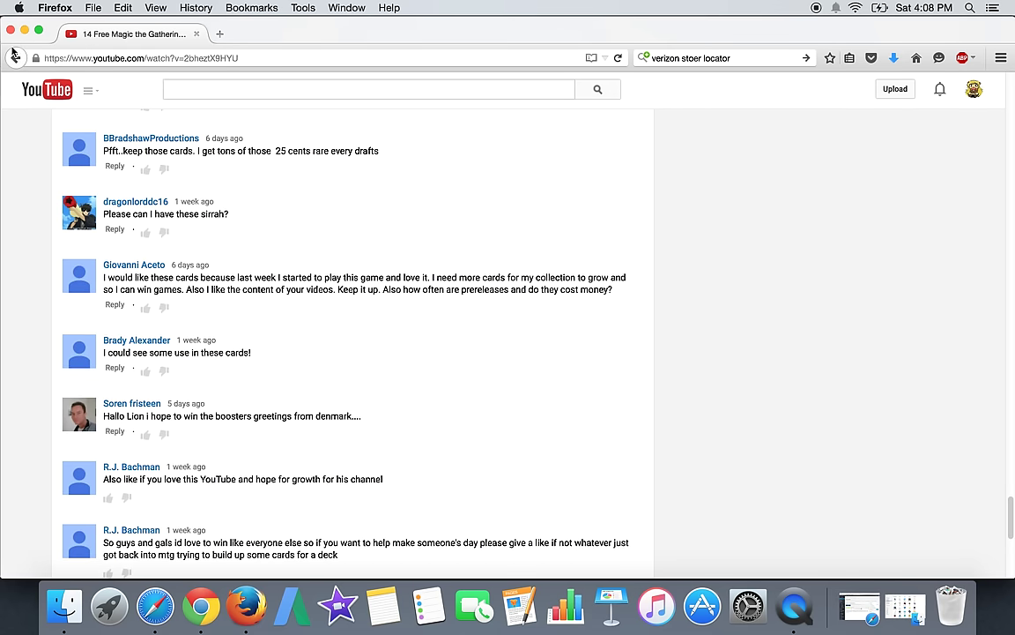
# - Go back to page 3 of the Video Manager uploads list
pyautogui.click(14, 58)
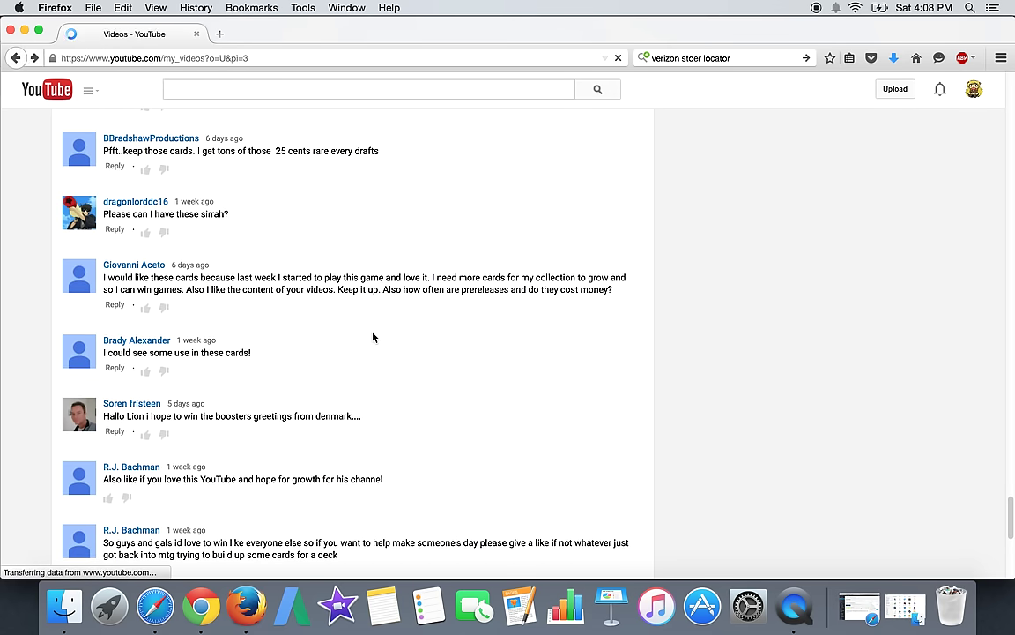
pyautogui.scroll(-5, 373, 336)
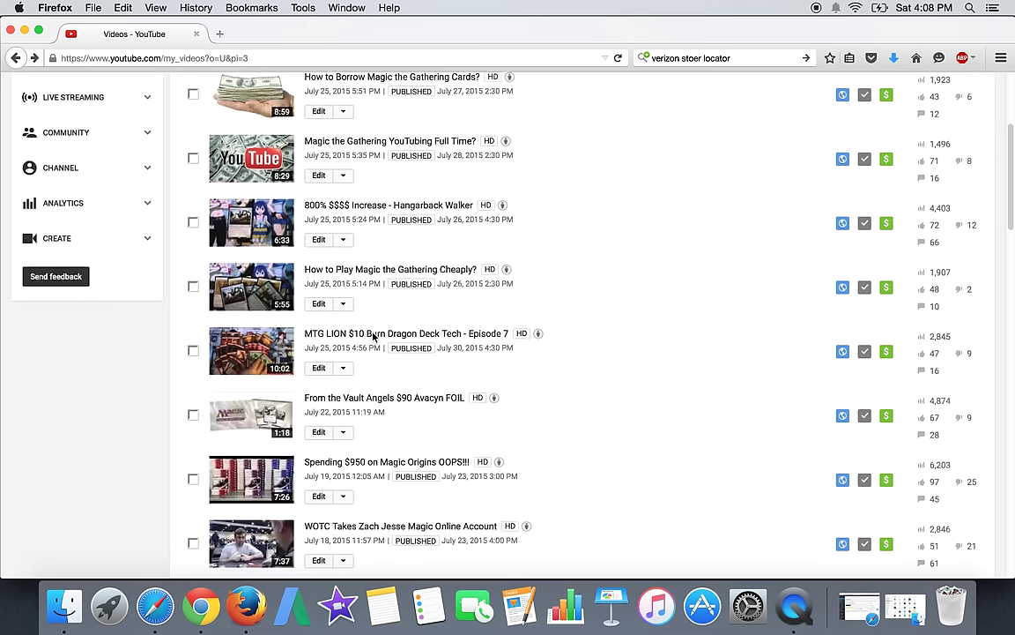
pyautogui.scroll(-5, 374, 336)
pyautogui.scroll(5, 374, 336)
pyautogui.scroll(3, 373, 336)
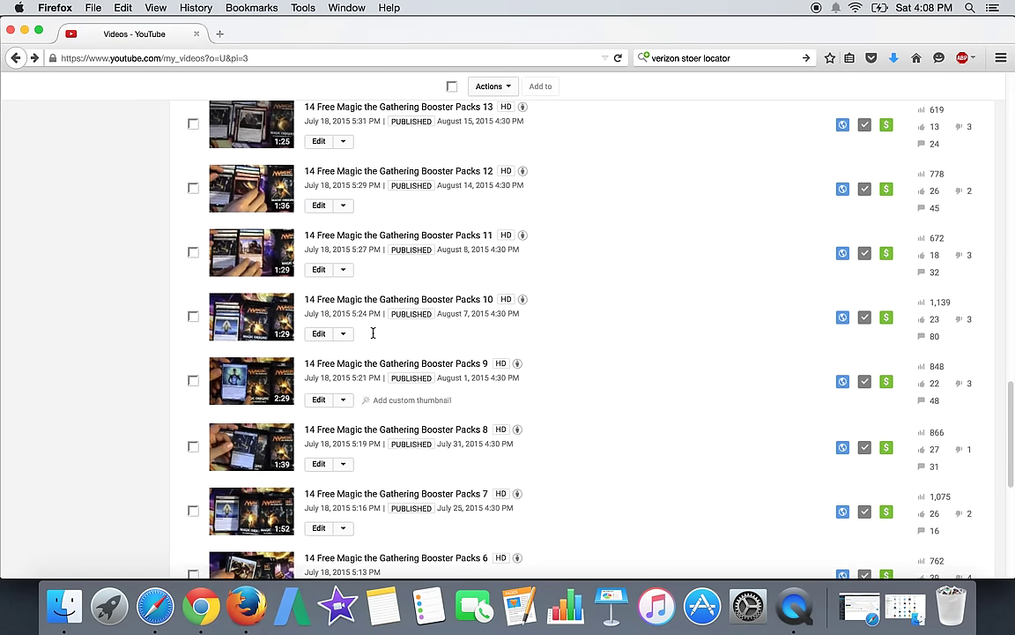
pyautogui.scroll(3, 374, 336)
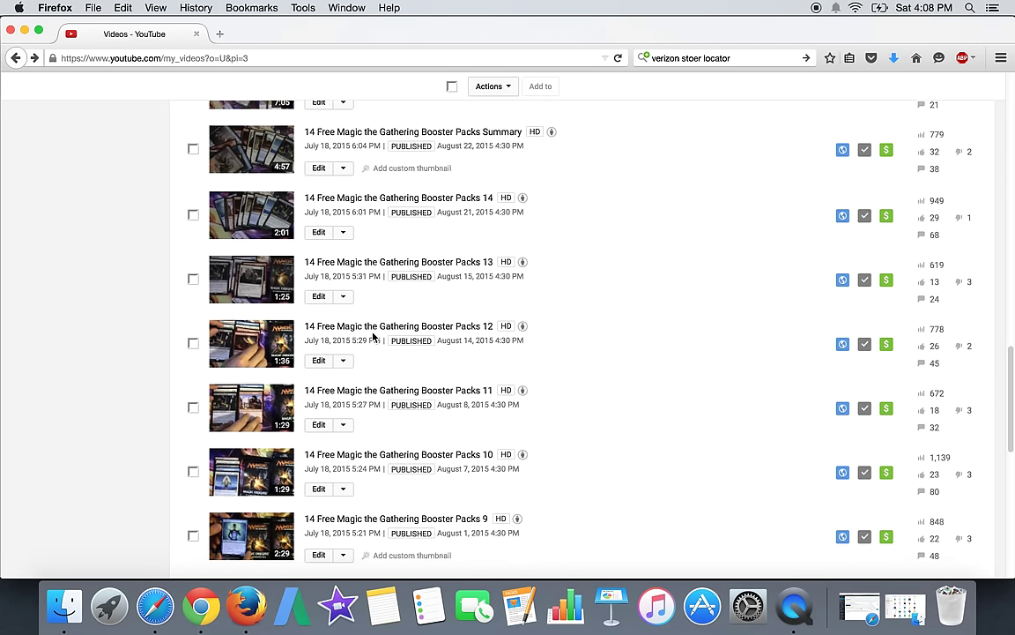
# - Open Booster Packs 13 and select Karn Kid MTG's top comment and username
pyautogui.click(447, 283)
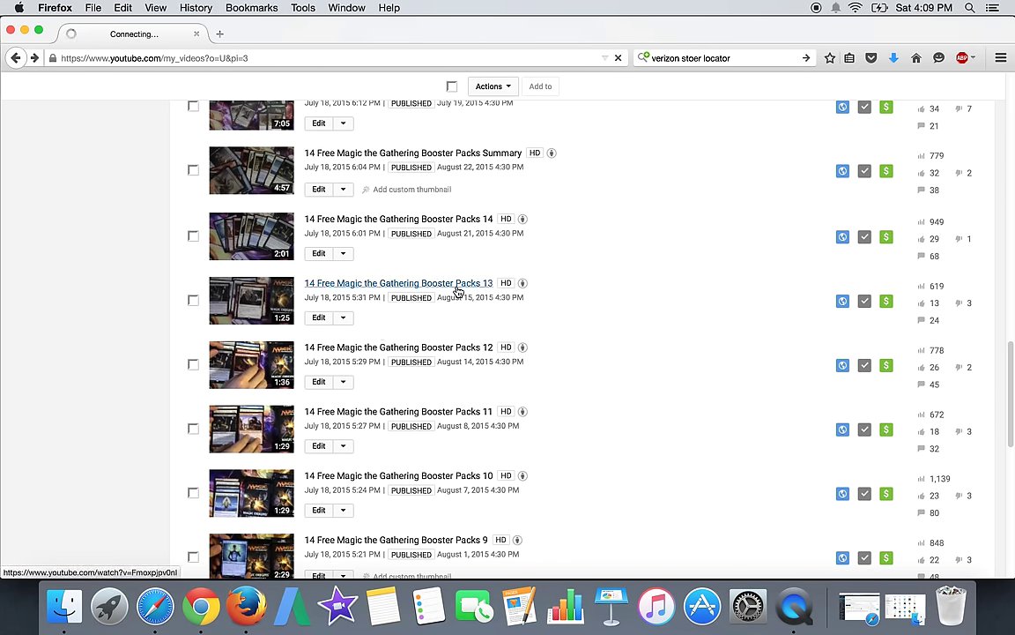
pyautogui.scroll(-4, 457, 290)
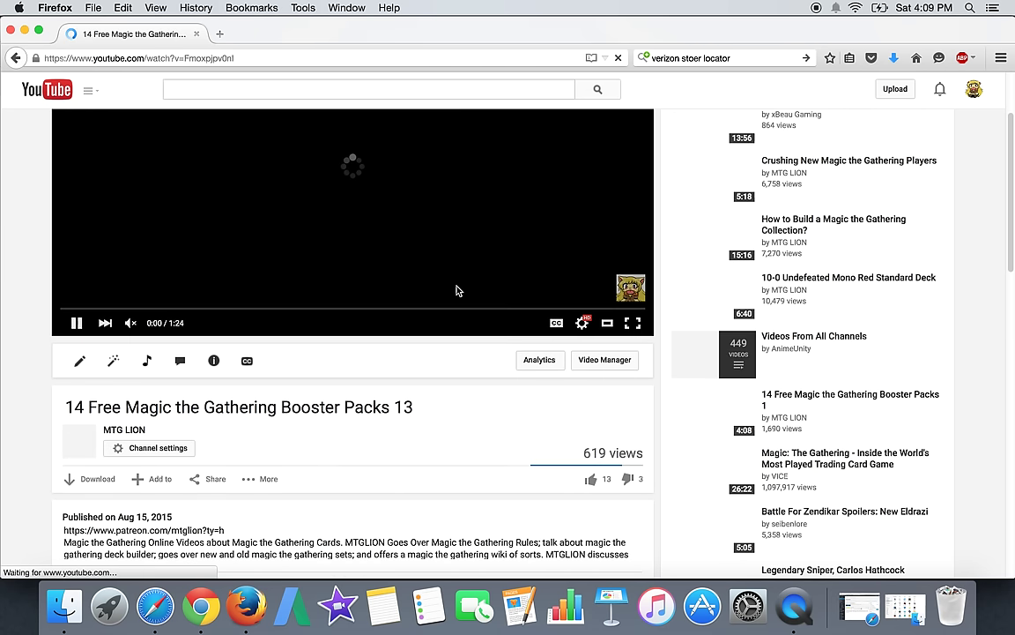
pyautogui.scroll(-4, 403, 407)
pyautogui.scroll(-4, 403, 353)
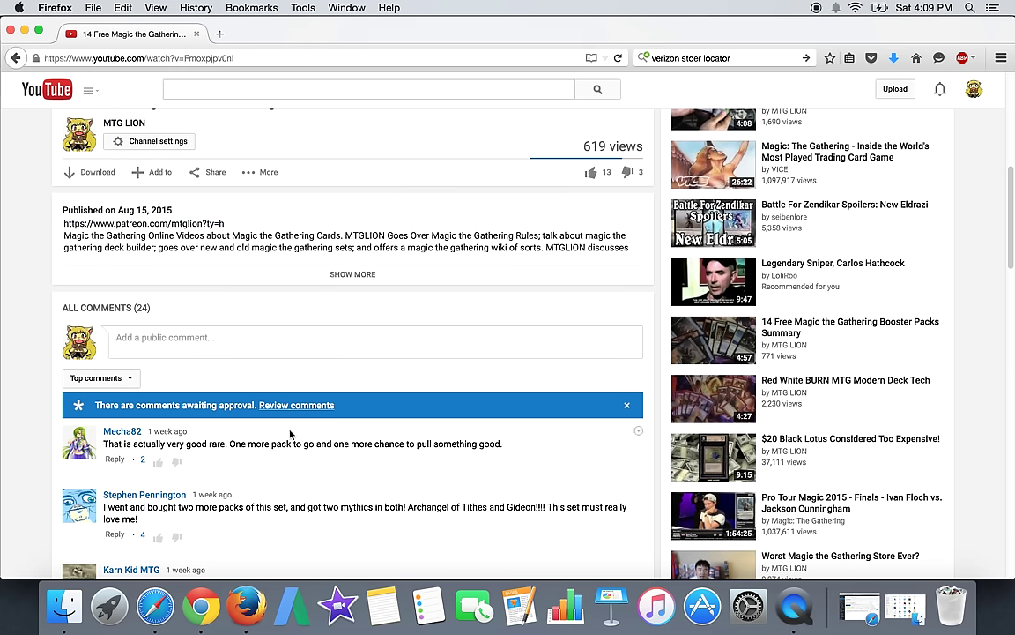
pyautogui.scroll(-3, 274, 468)
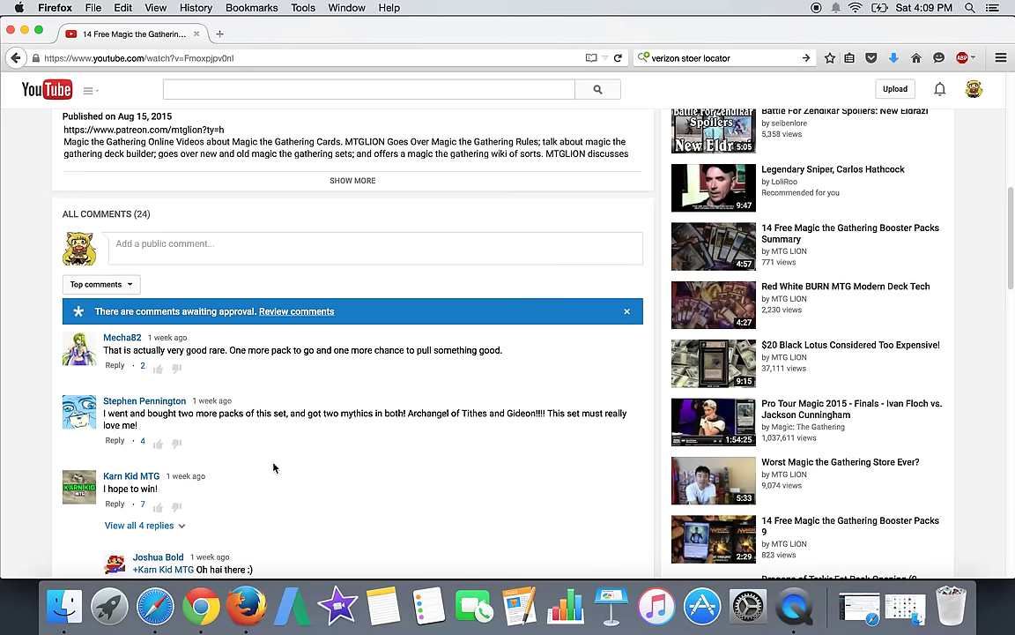
pyautogui.scroll(-3, 275, 467)
pyautogui.moveTo(274, 489)
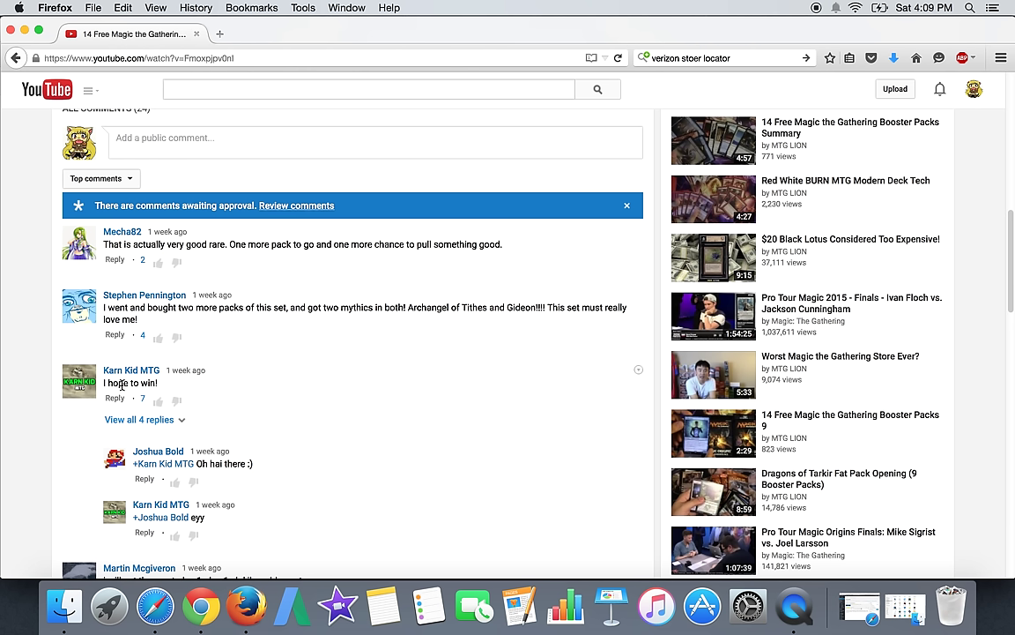
pyautogui.moveTo(104, 384); pyautogui.dragTo(164, 392)
pyautogui.doubleClick(131, 370)
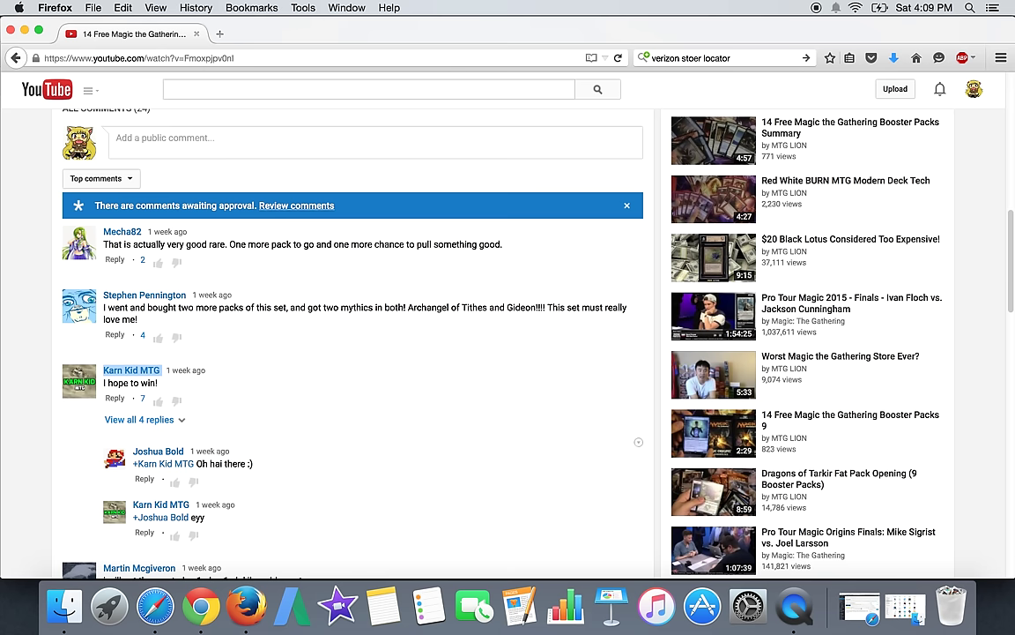
pyautogui.click(697, 57)
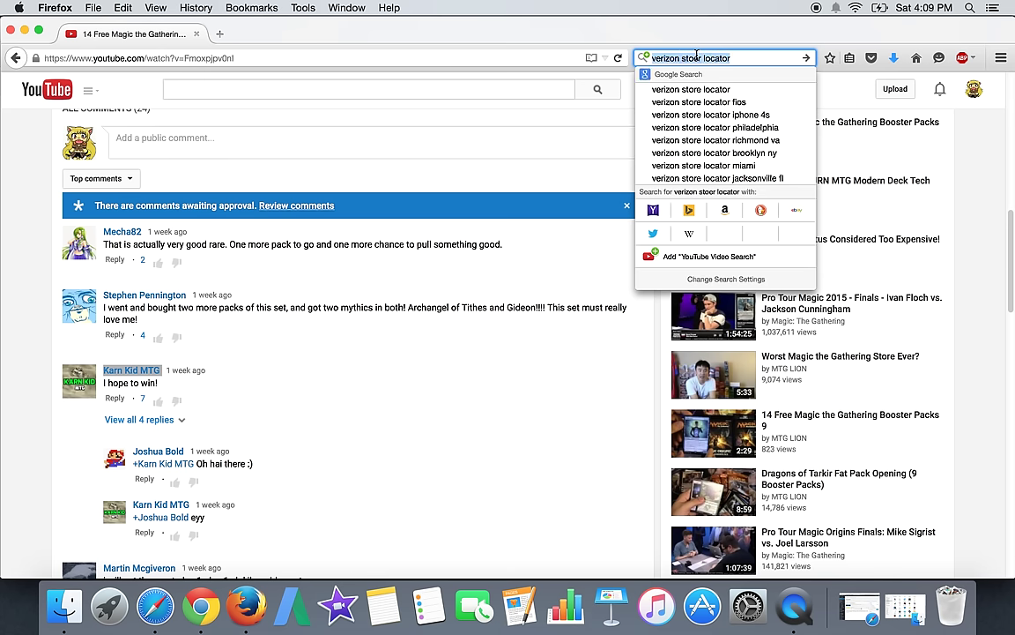
pyautogui.write('#mtg #mtgaddicts #mtghdr #mtgelite #mtgram #mtgambler')
pyautogui.press('super+a')
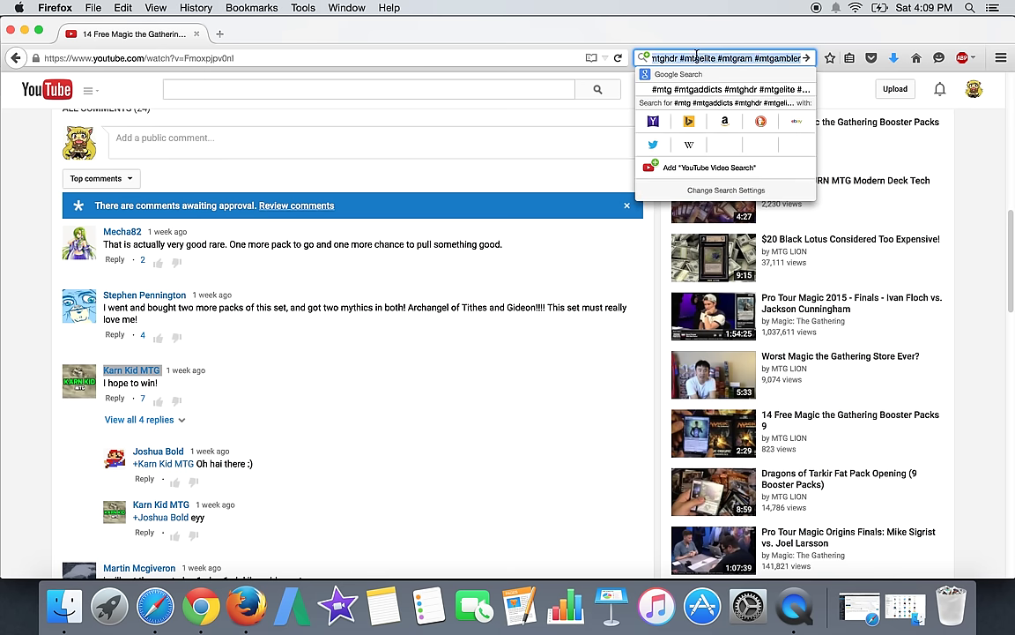
pyautogui.press('BackSpace')
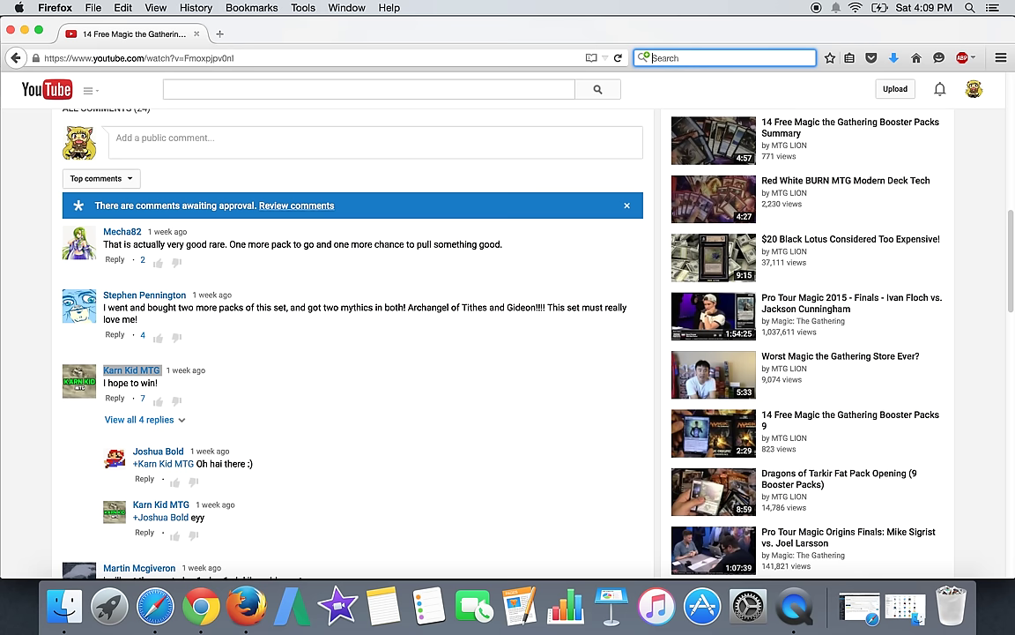
pyautogui.write('karn kit mtg')
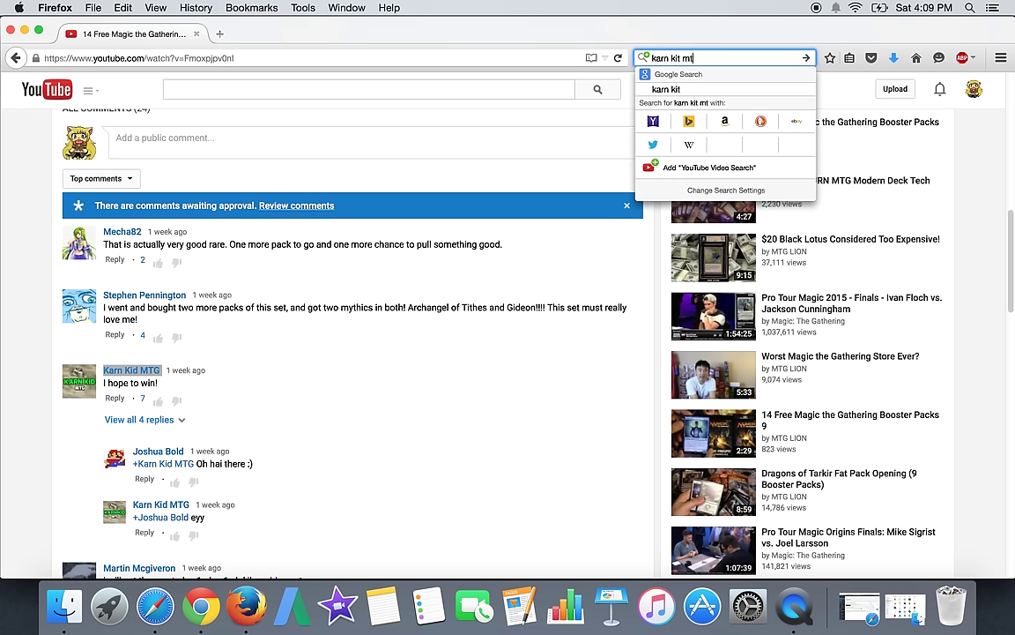
pyautogui.click(532, 131)
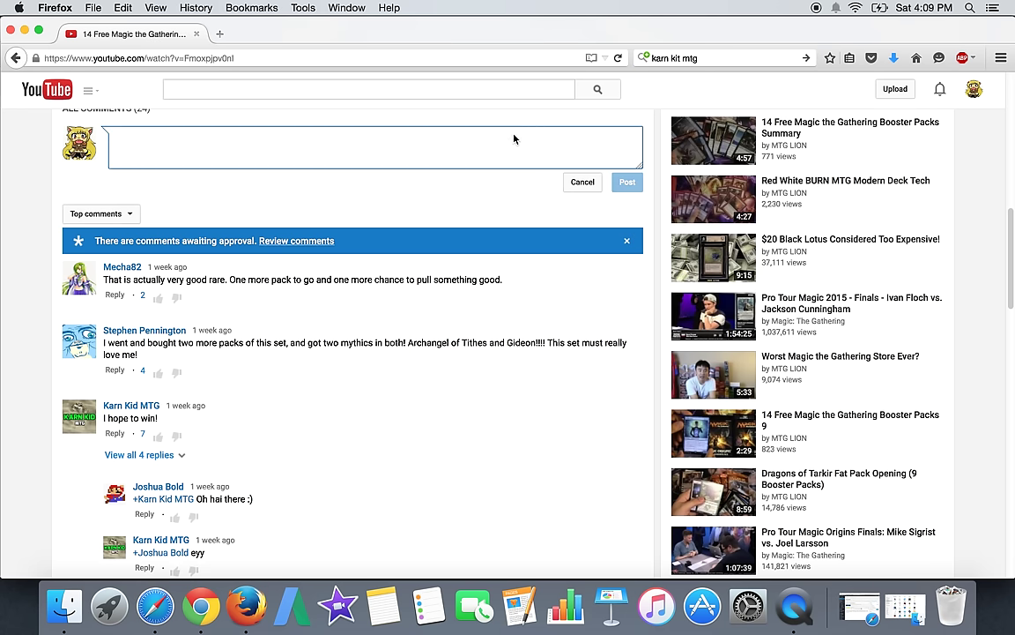
pyautogui.scroll(-5, 307, 394)
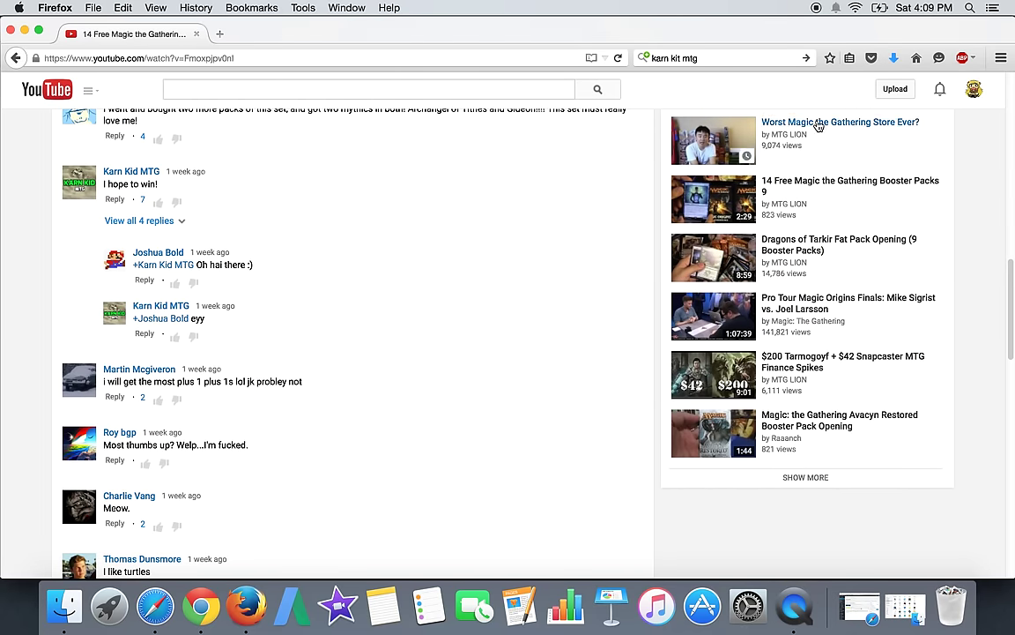
pyautogui.click(755, 57)
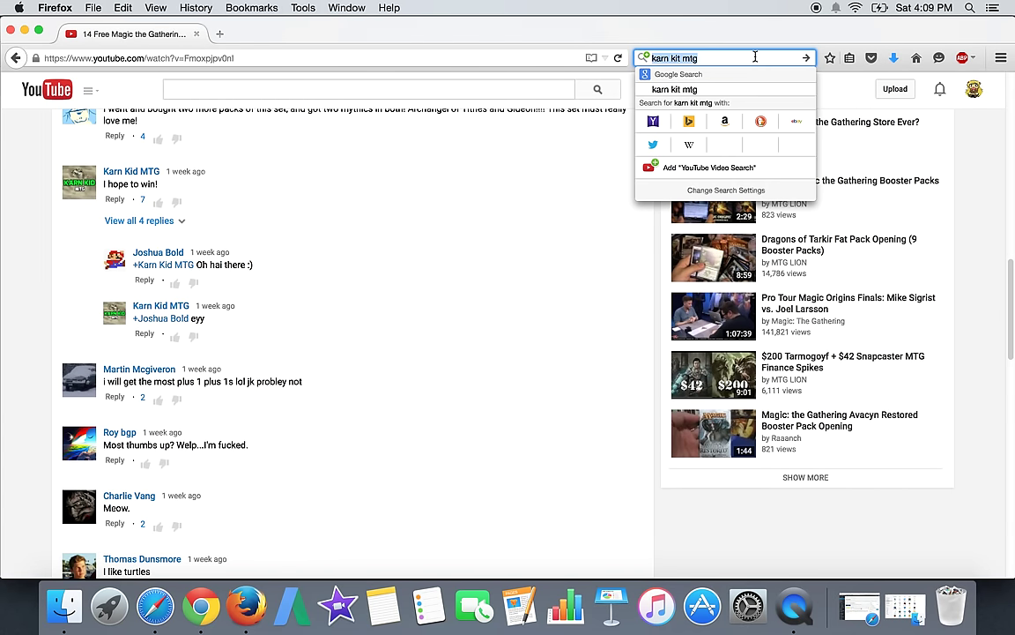
pyautogui.click(755, 57)
pyautogui.write('7')
pyautogui.click(554, 151)
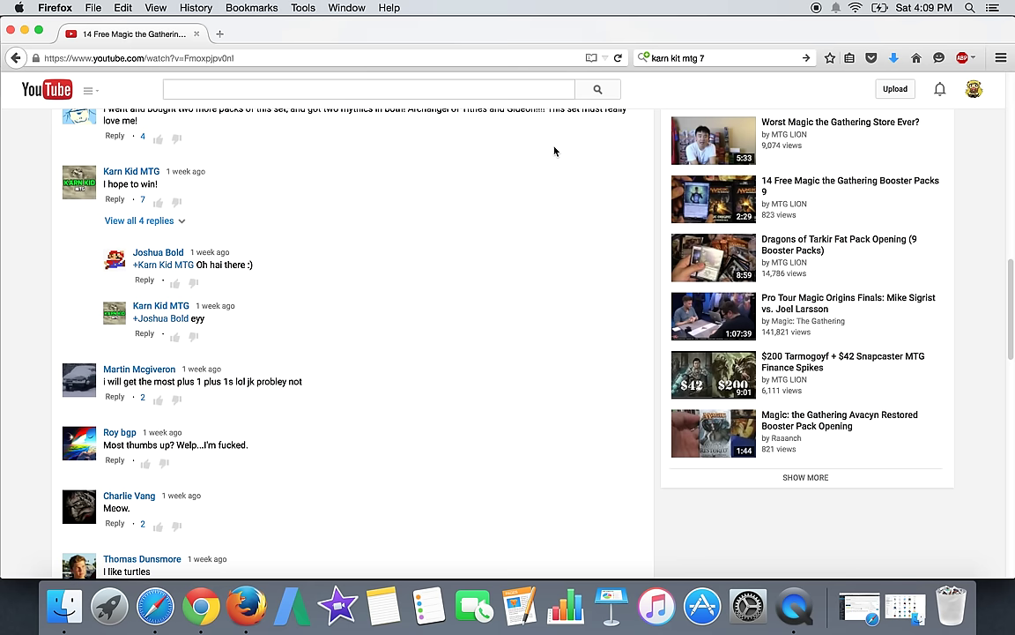
pyautogui.scroll(-10, 87, 361)
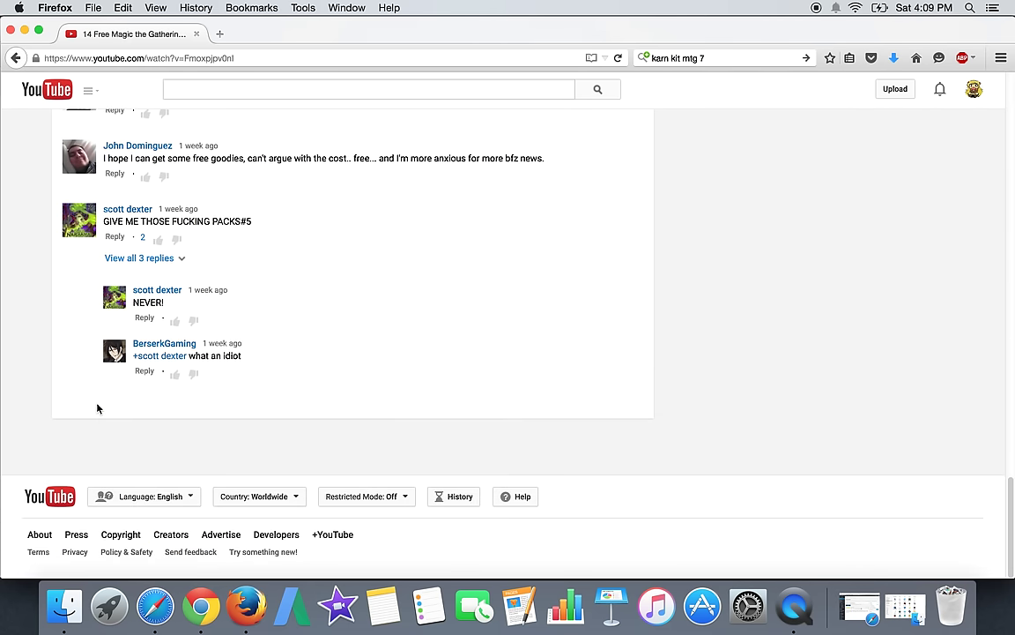
pyautogui.scroll(5, 87, 361)
pyautogui.scroll(2, 105, 310)
pyautogui.scroll(-10, 105, 310)
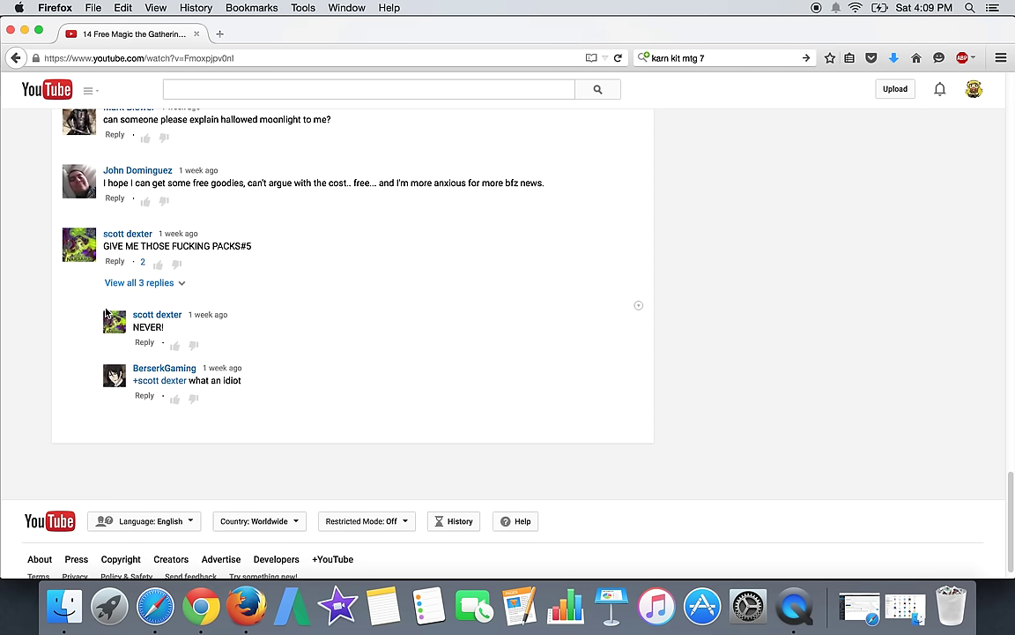
# - Go back and open the Booster Packs 12 video to review its 45 comments
pyautogui.click(16, 58)
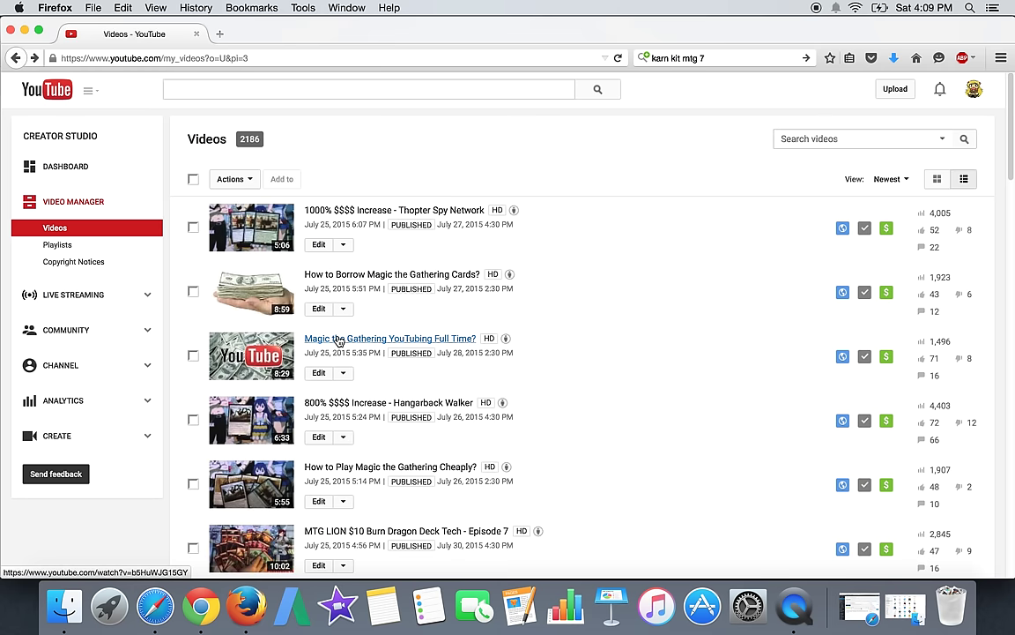
pyautogui.scroll(-10, 338, 341)
pyautogui.scroll(-5, 339, 341)
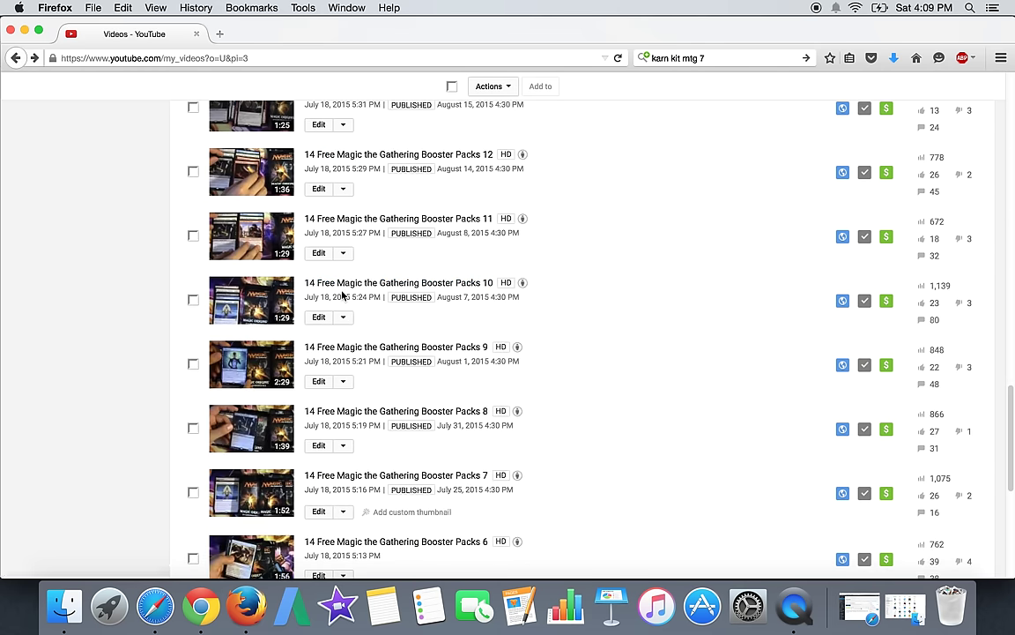
pyautogui.scroll(3, 510, 378)
pyautogui.scroll(3, 509, 377)
pyautogui.scroll(2, 509, 377)
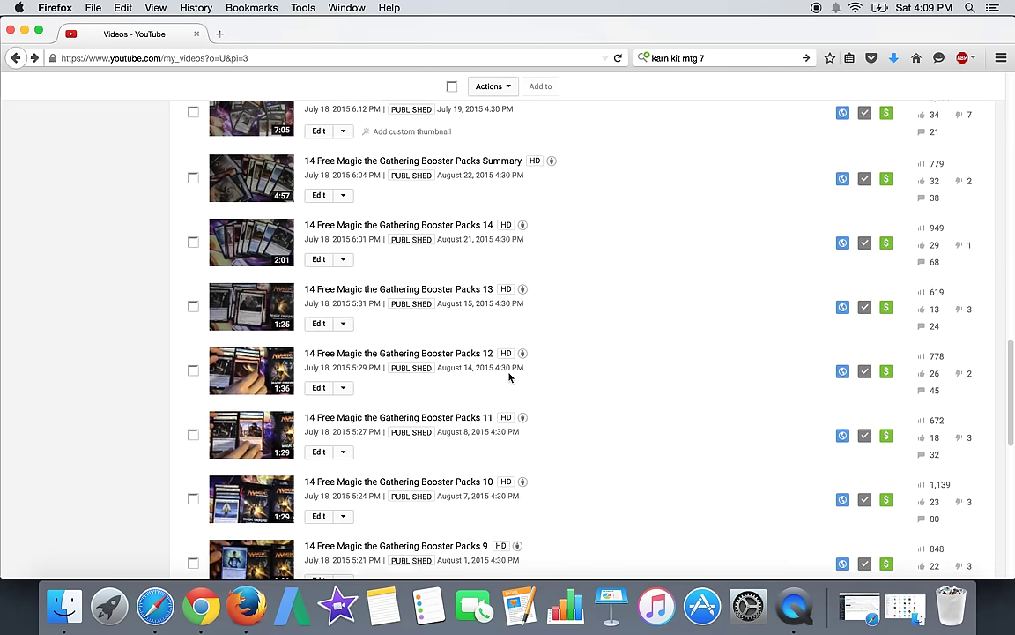
pyautogui.click(463, 364)
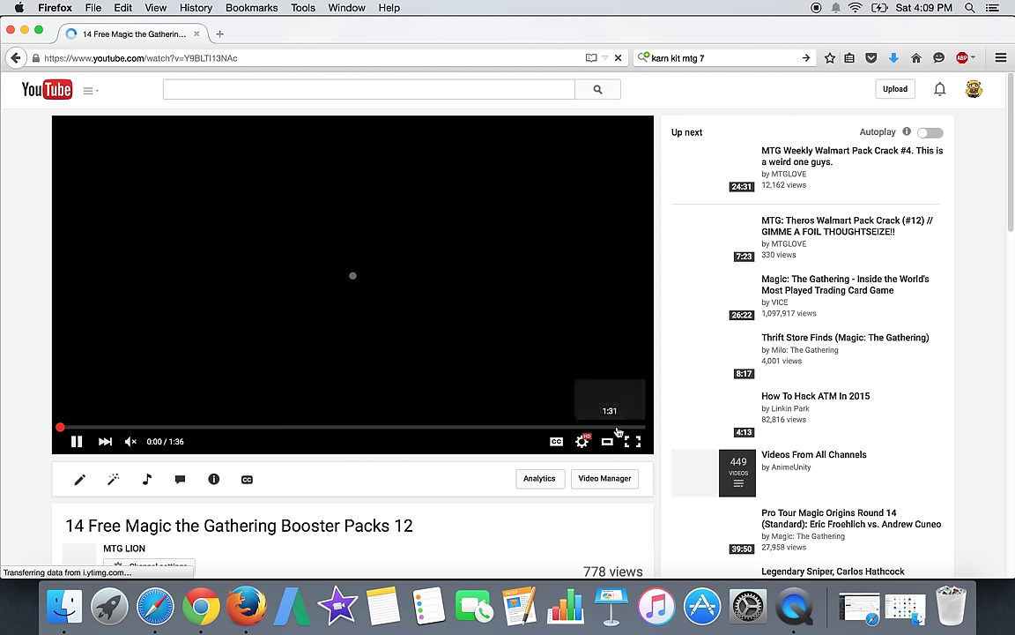
pyautogui.scroll(-5, 617, 431)
pyautogui.scroll(-2, 617, 431)
pyautogui.scroll(-5, 617, 431)
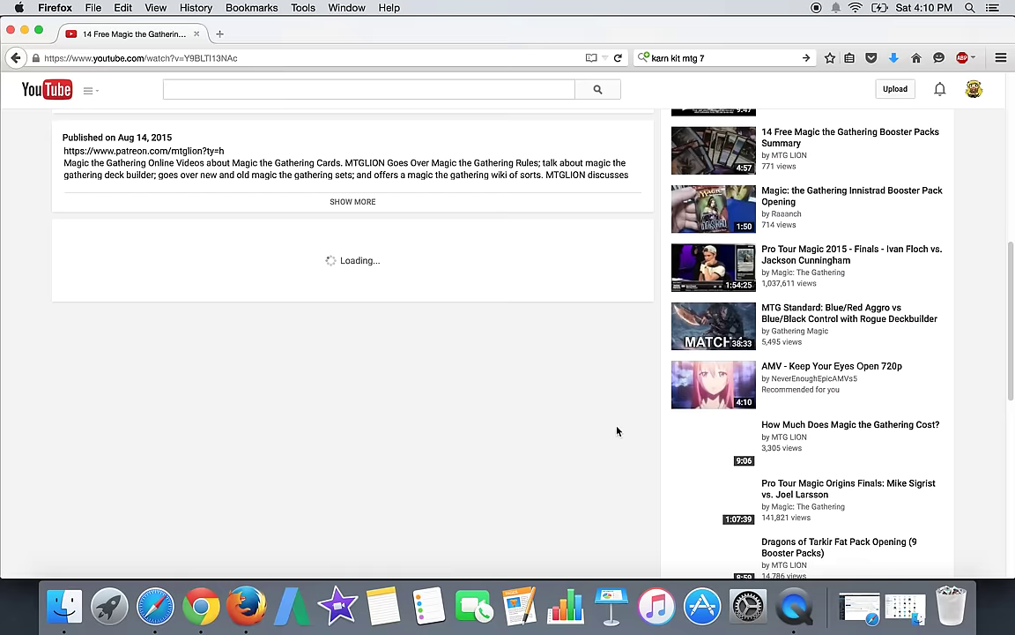
pyautogui.scroll(-1, 617, 431)
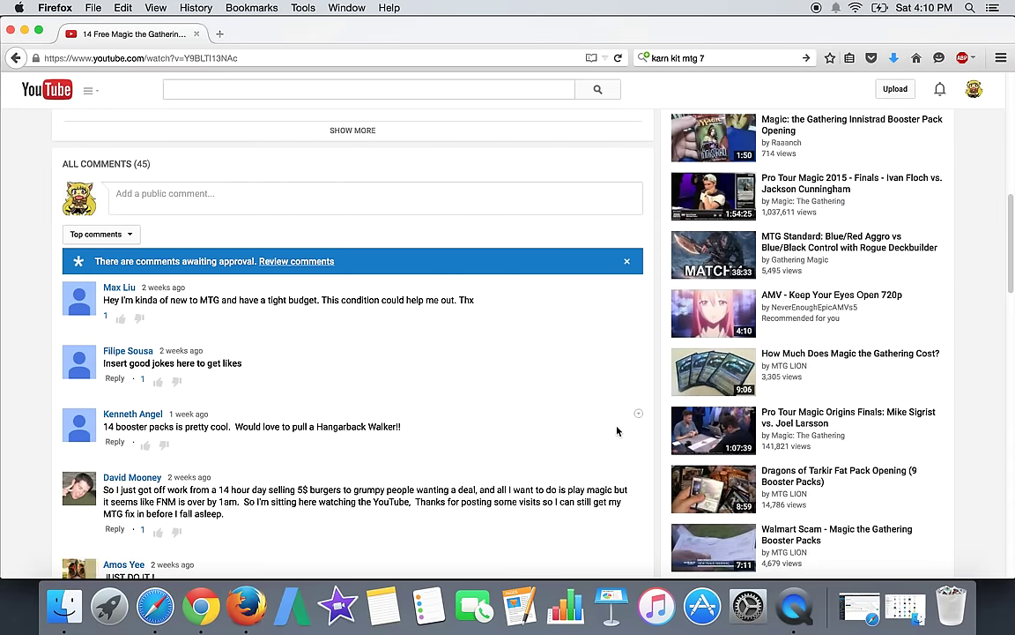
pyautogui.scroll(-2, 617, 431)
pyautogui.scroll(-5, 618, 431)
pyautogui.scroll(-3, 617, 432)
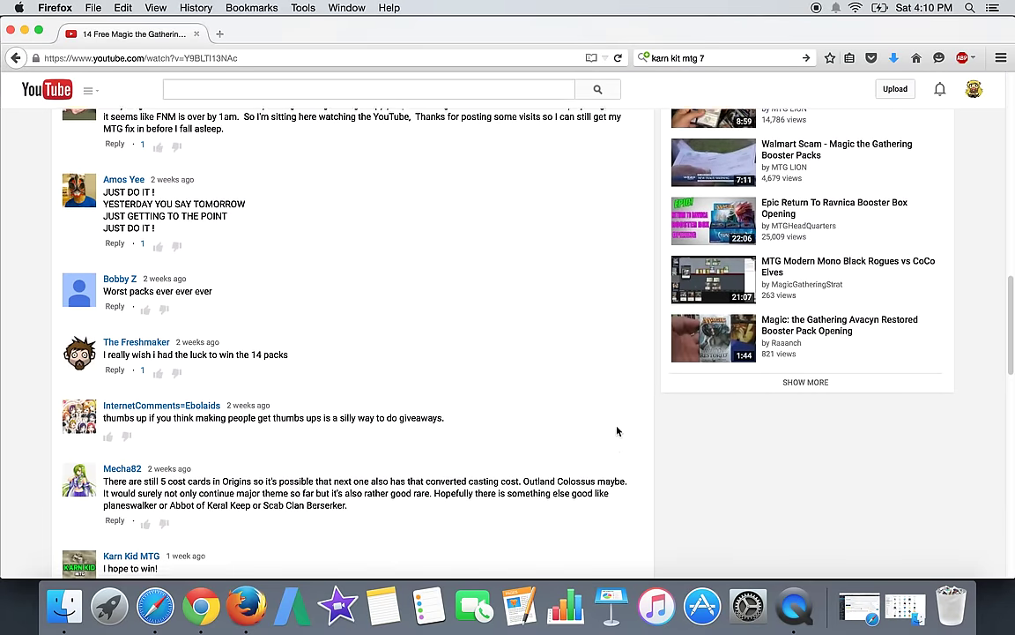
pyautogui.scroll(-6, 617, 431)
pyautogui.scroll(-2, 617, 431)
pyautogui.scroll(-2, 617, 431)
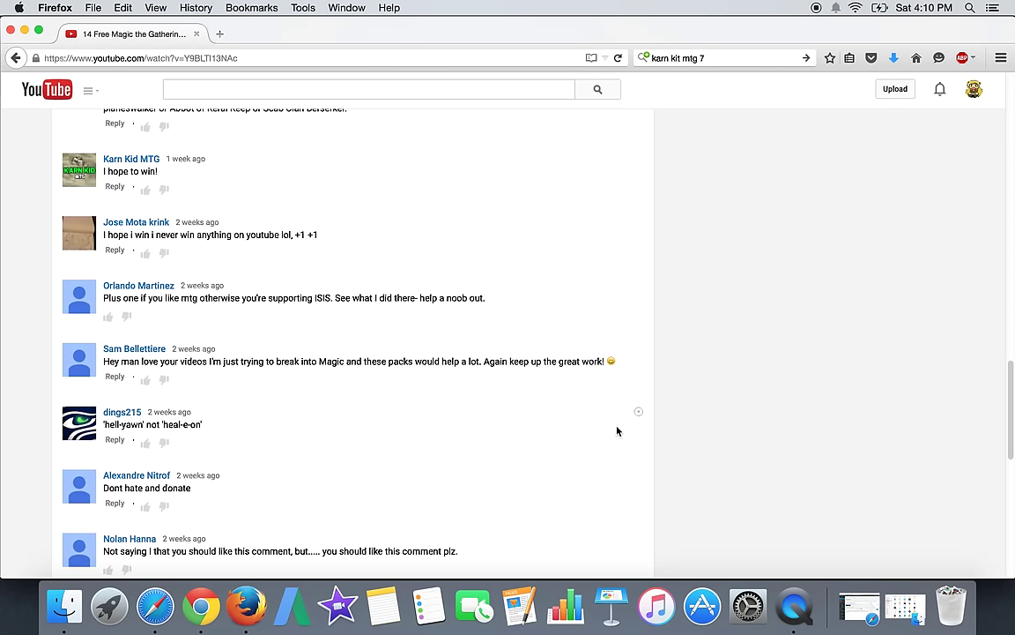
pyautogui.scroll(-8, 617, 431)
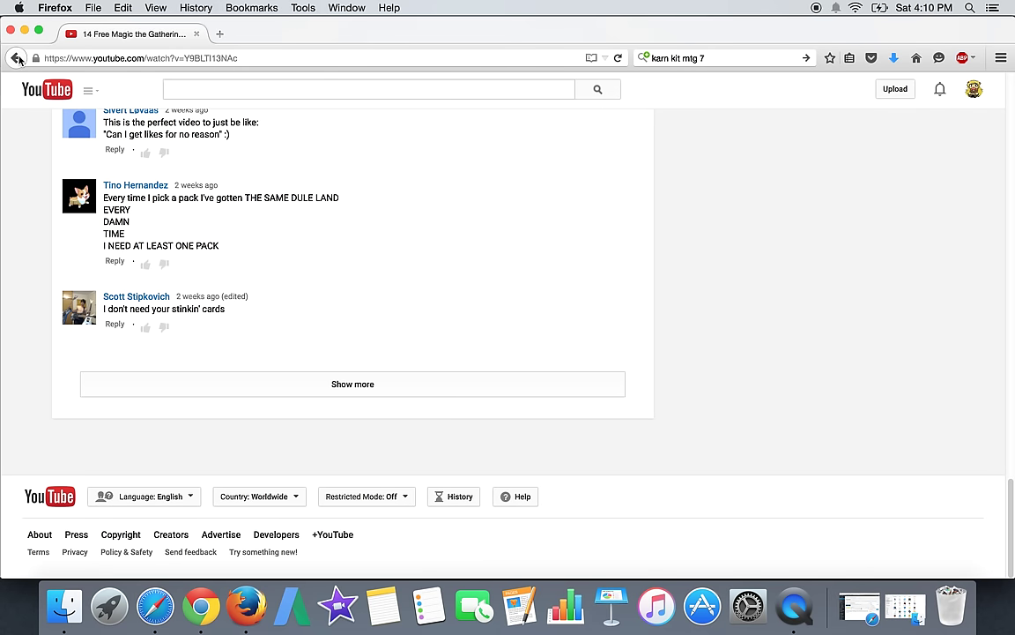
# - Return to Video Manager, open Booster Packs 10, and load its additional comments
pyautogui.click(17, 58)
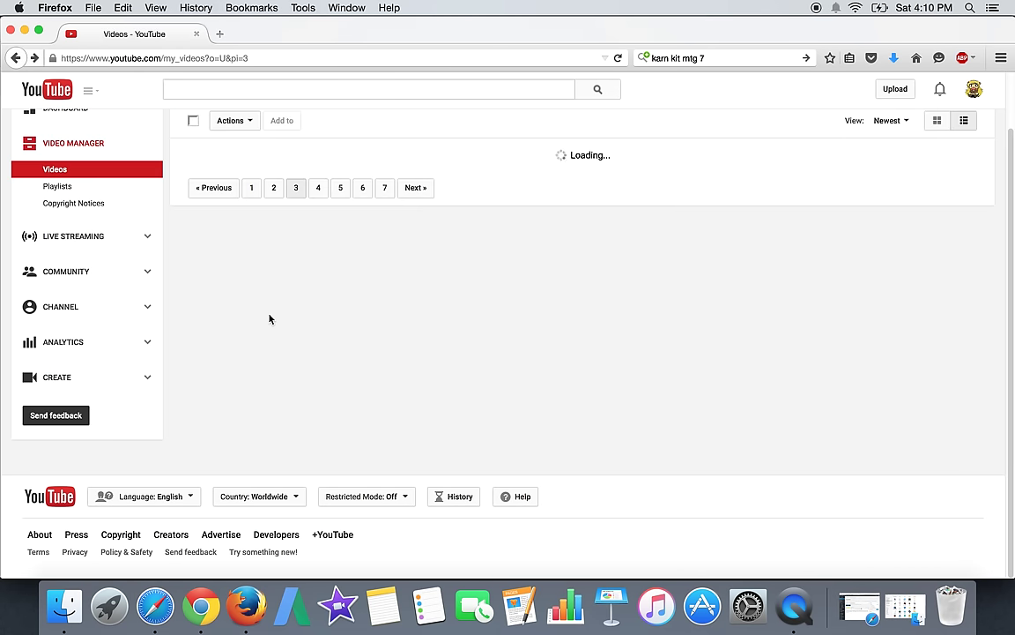
pyautogui.scroll(-3, 374, 428)
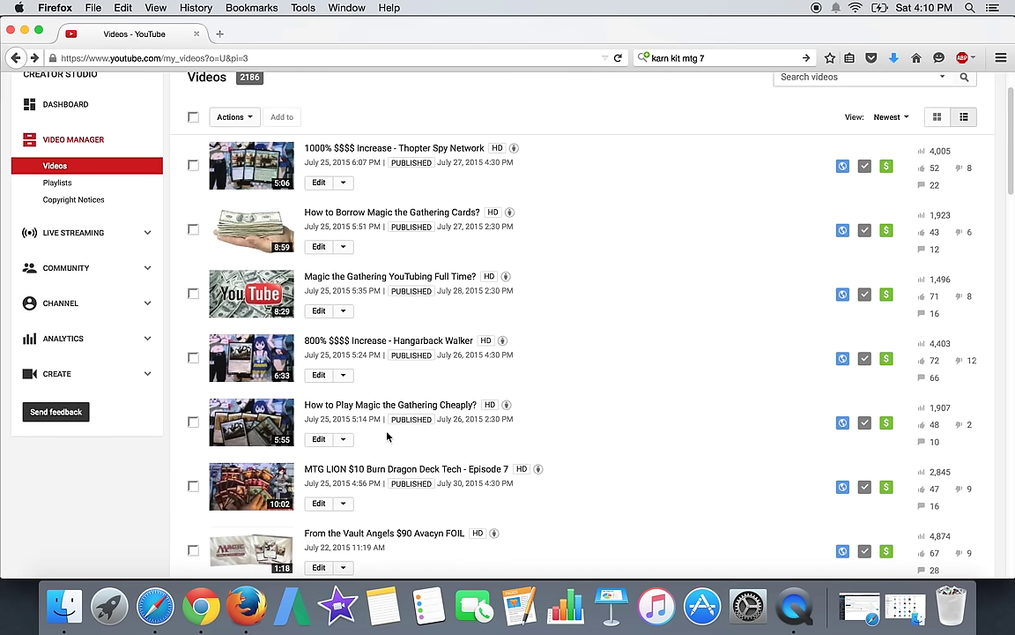
pyautogui.scroll(-8, 387, 436)
pyautogui.scroll(-5, 387, 436)
pyautogui.scroll(6, 387, 435)
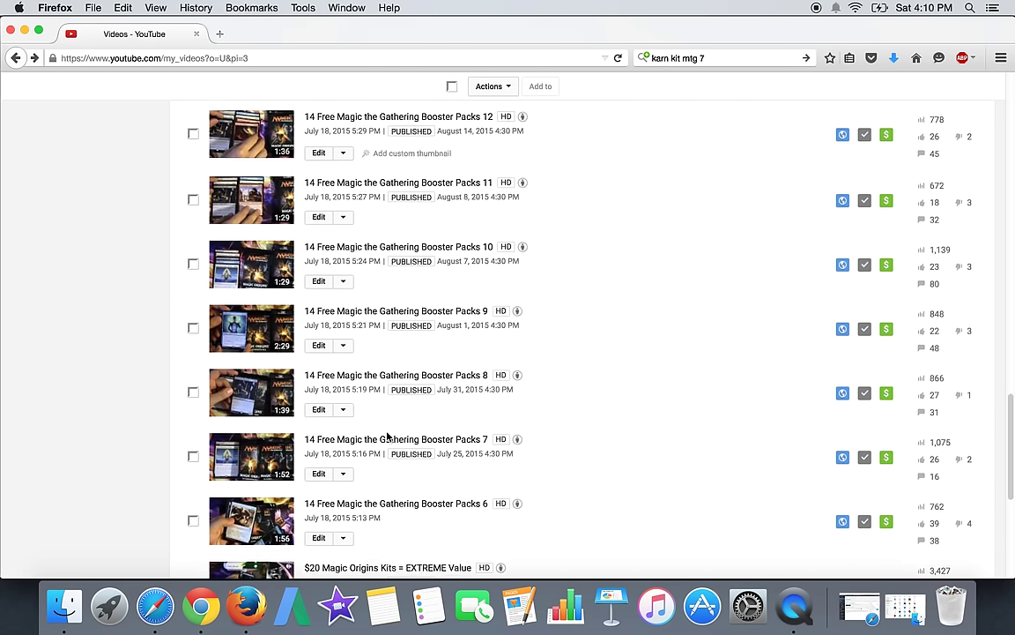
pyautogui.scroll(4, 388, 435)
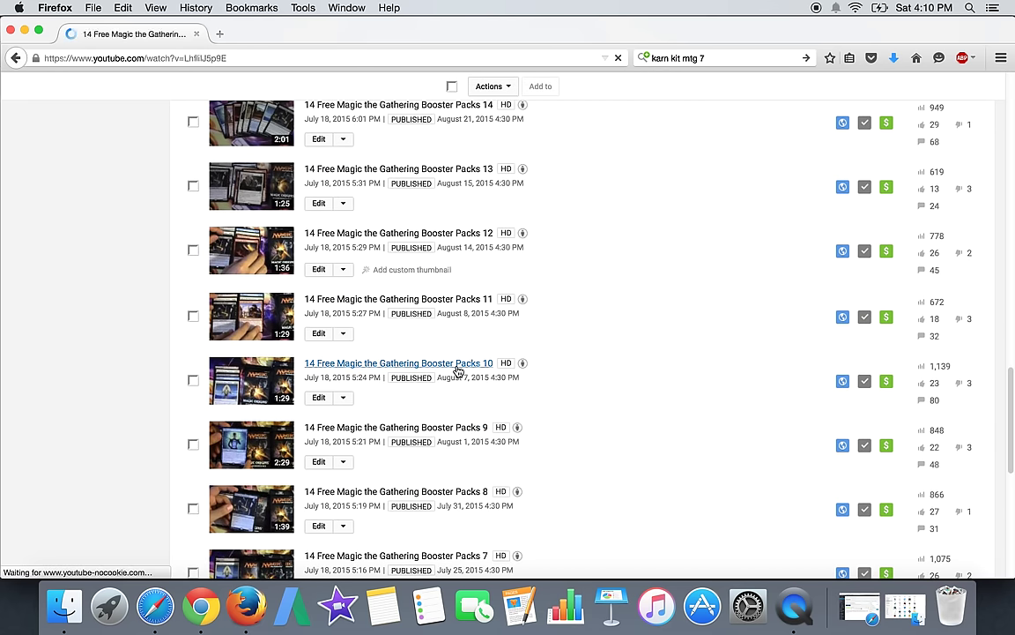
pyautogui.scroll(-5, 459, 372)
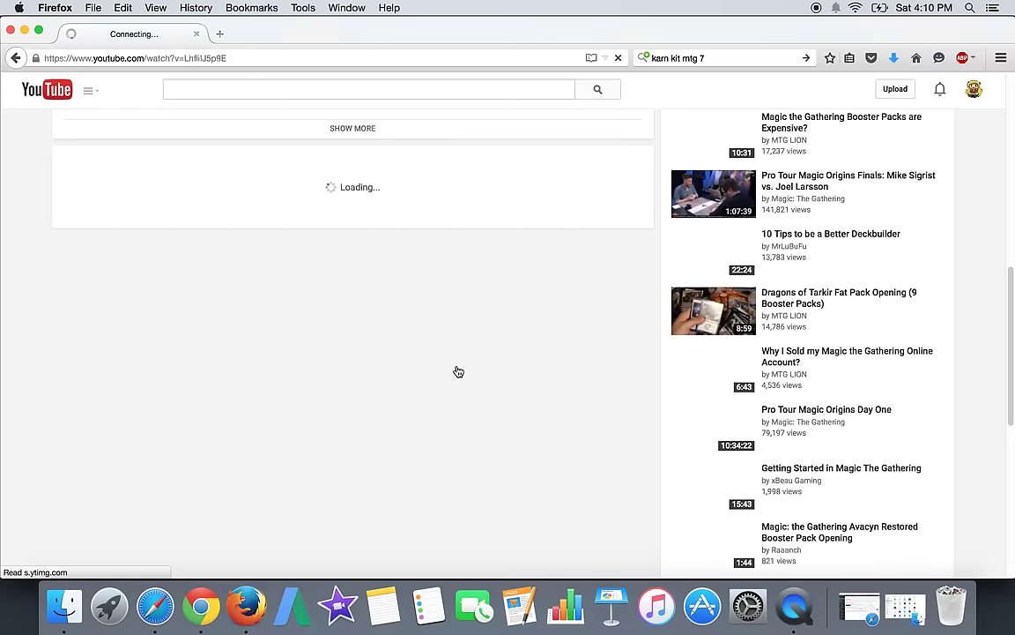
pyautogui.scroll(-5, 459, 371)
pyautogui.scroll(-5, 459, 371)
pyautogui.scroll(-3, 459, 372)
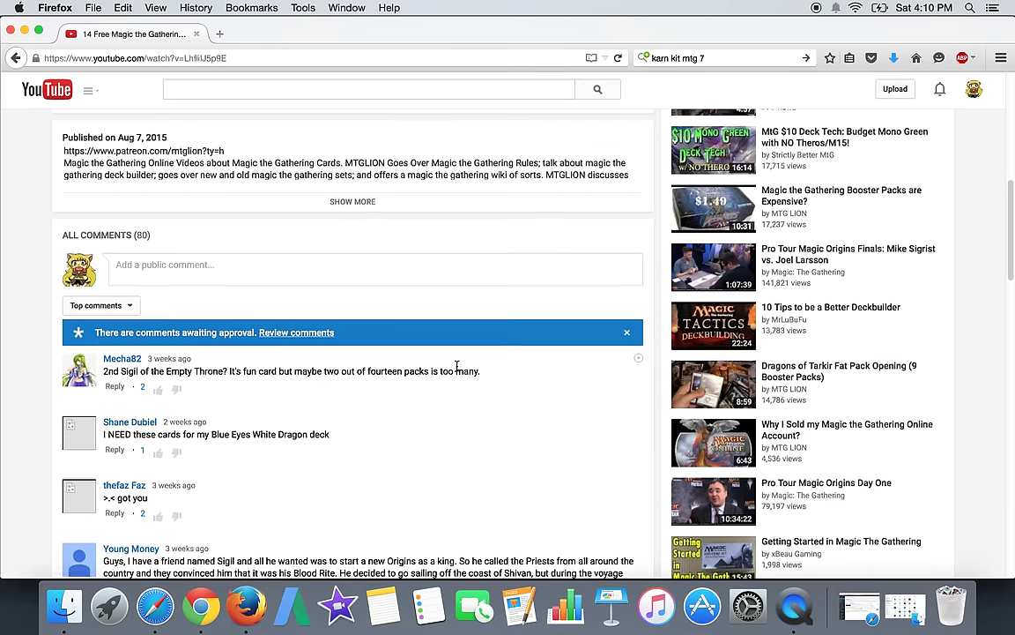
pyautogui.scroll(-1, 456, 366)
pyautogui.scroll(-5, 457, 366)
pyautogui.scroll(-2, 457, 366)
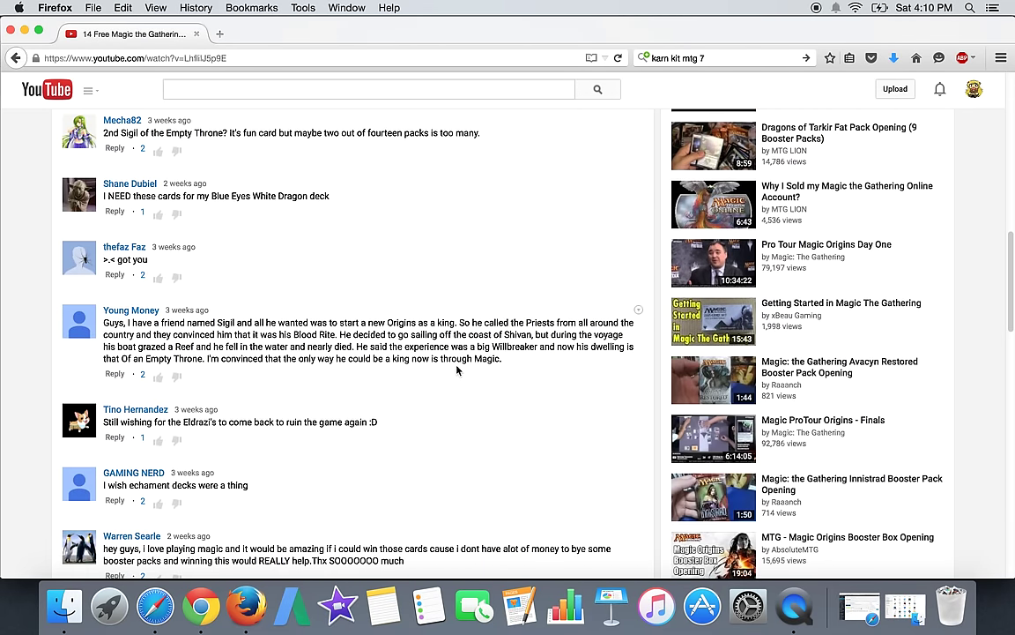
pyautogui.scroll(-5, 457, 366)
pyautogui.scroll(-2, 457, 366)
pyautogui.scroll(-5, 457, 370)
pyautogui.scroll(-4, 457, 370)
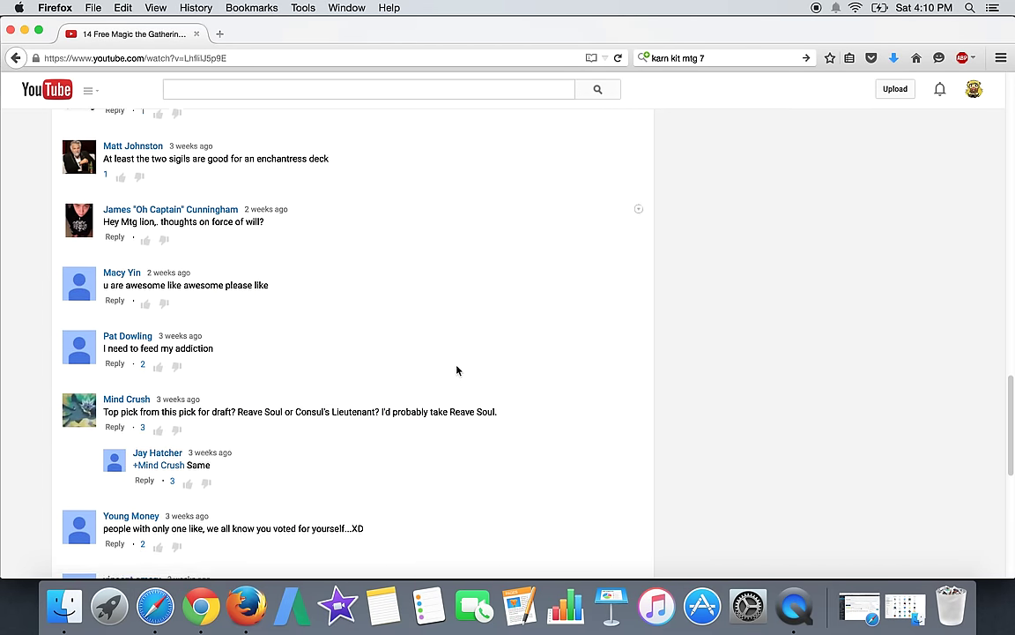
pyautogui.scroll(-4, 457, 370)
pyautogui.scroll(-2, 456, 370)
pyautogui.scroll(-3, 128, 260)
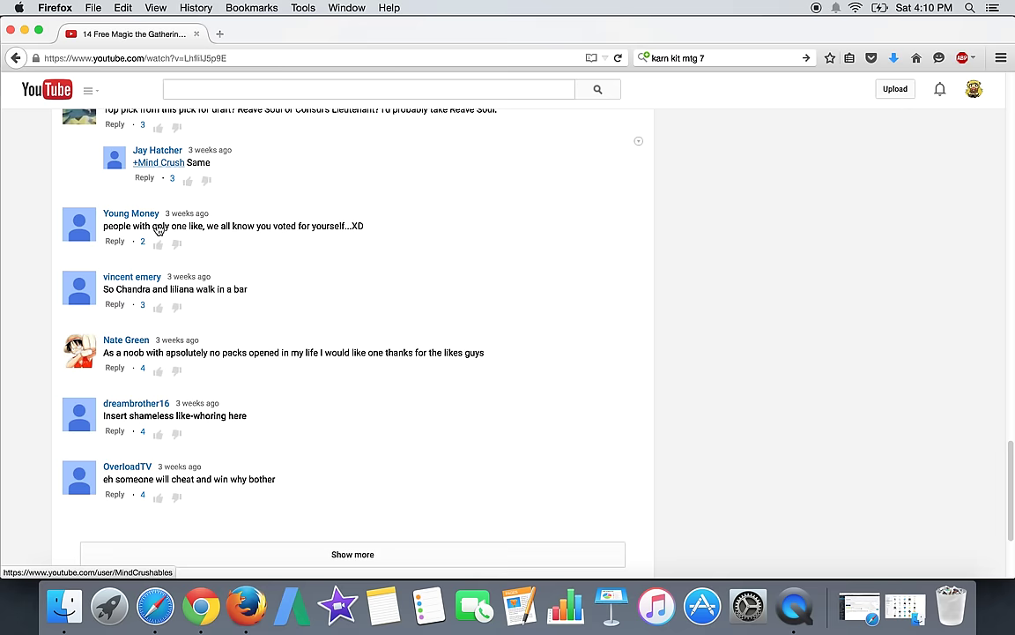
pyautogui.scroll(-2, 159, 238)
pyautogui.click(285, 500)
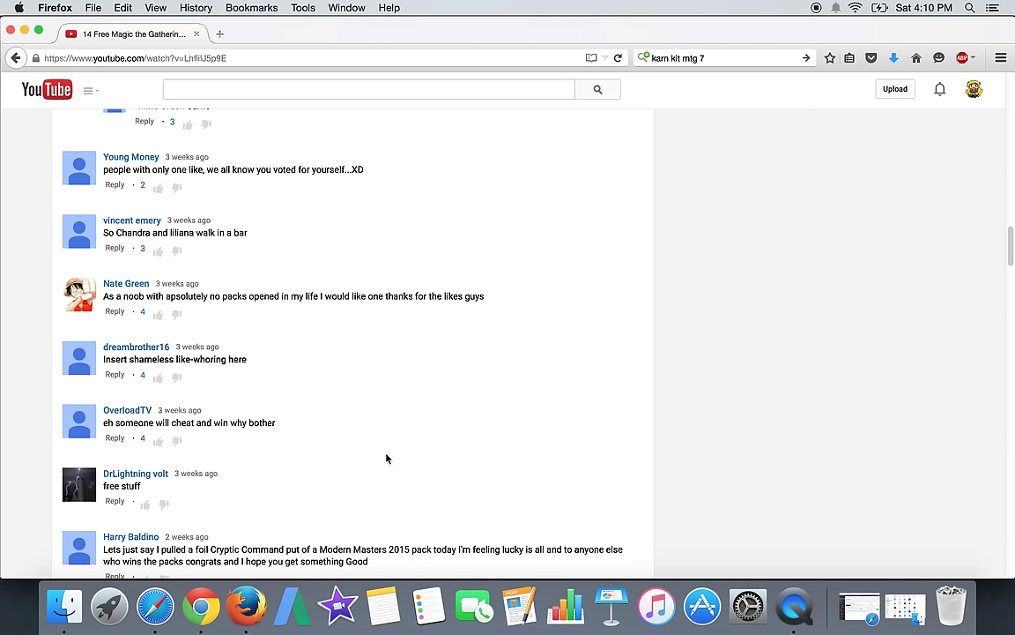
pyautogui.scroll(-5, 386, 458)
pyautogui.scroll(-2, 386, 458)
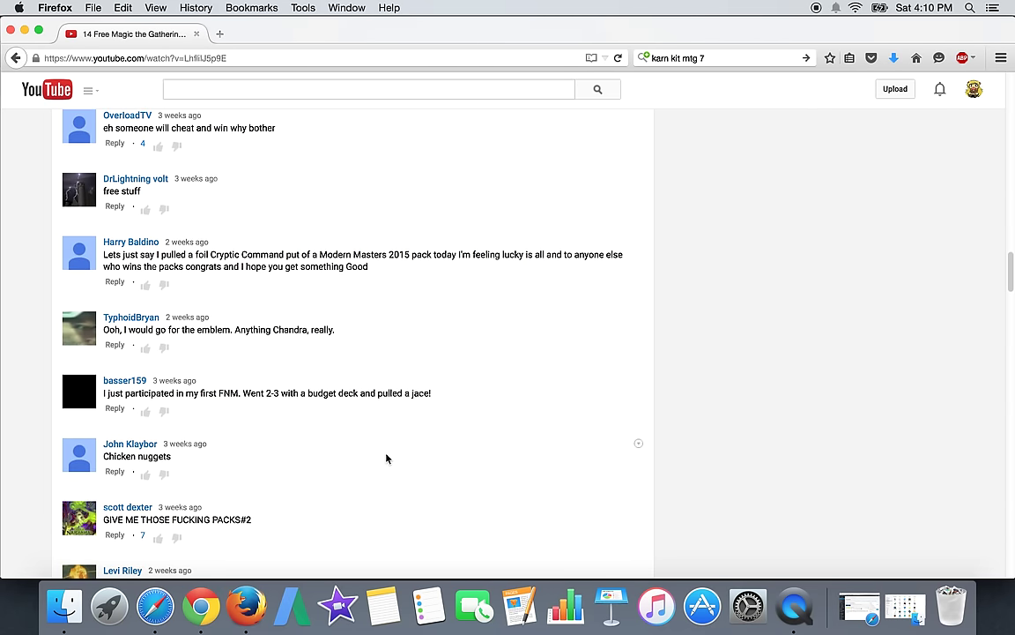
pyautogui.scroll(-5, 386, 458)
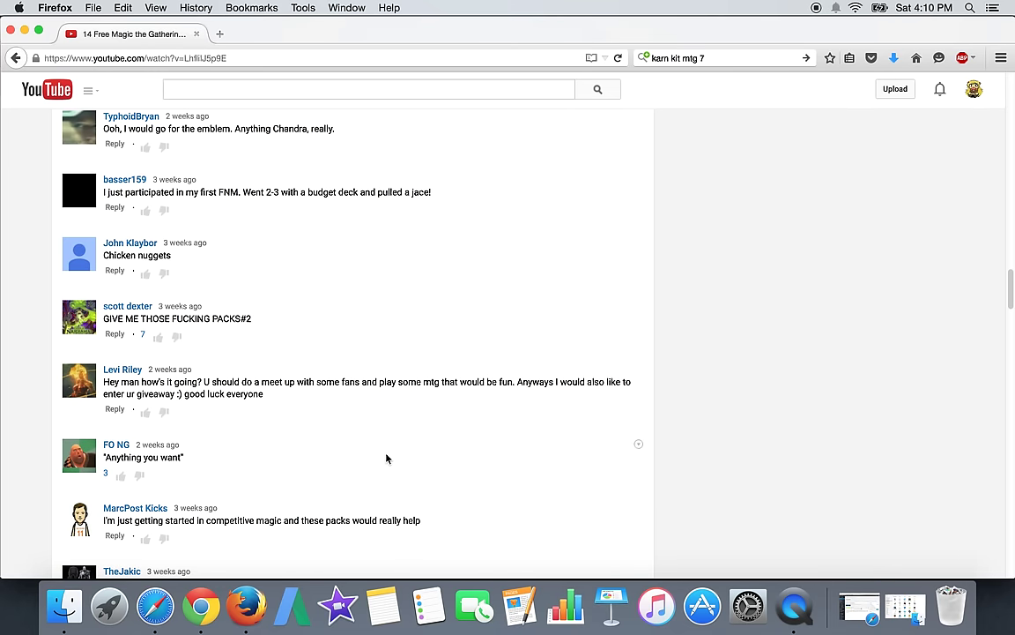
pyautogui.scroll(-5, 386, 459)
pyautogui.scroll(-2, 386, 458)
pyautogui.scroll(-5, 387, 458)
pyautogui.scroll(-4, 386, 459)
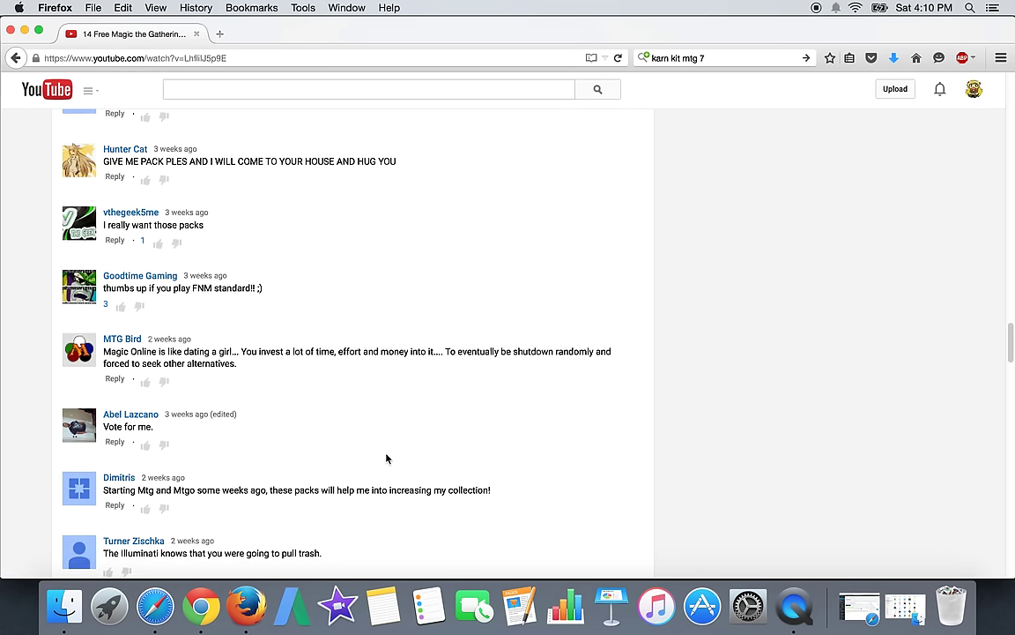
pyautogui.scroll(-5, 386, 458)
pyautogui.scroll(-5, 386, 458)
pyautogui.scroll(-5, 386, 458)
pyautogui.scroll(-3, 262, 336)
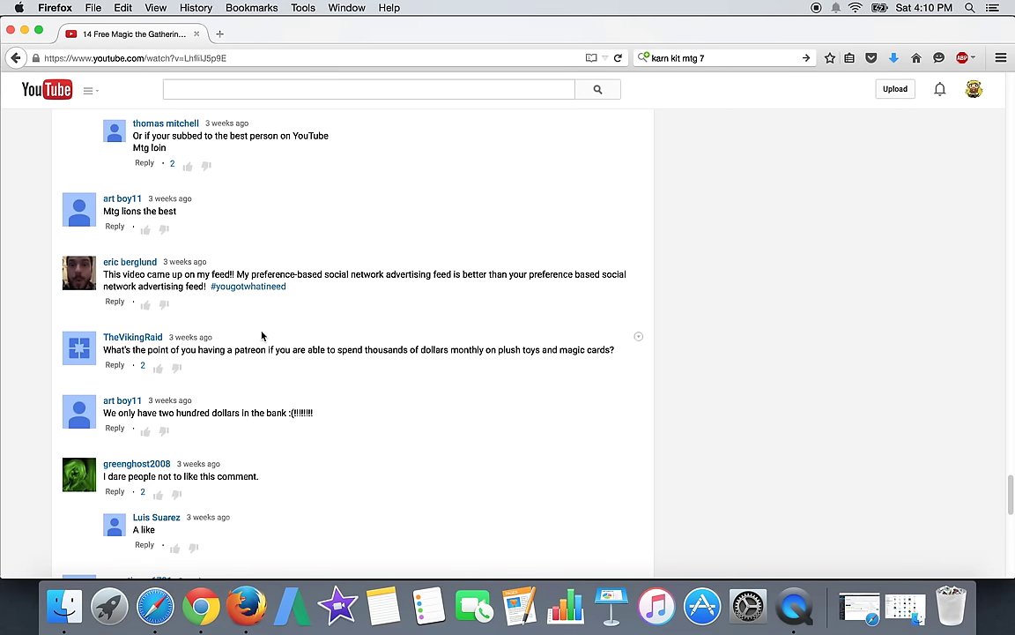
pyautogui.scroll(4, 261, 335)
pyautogui.scroll(2, 262, 336)
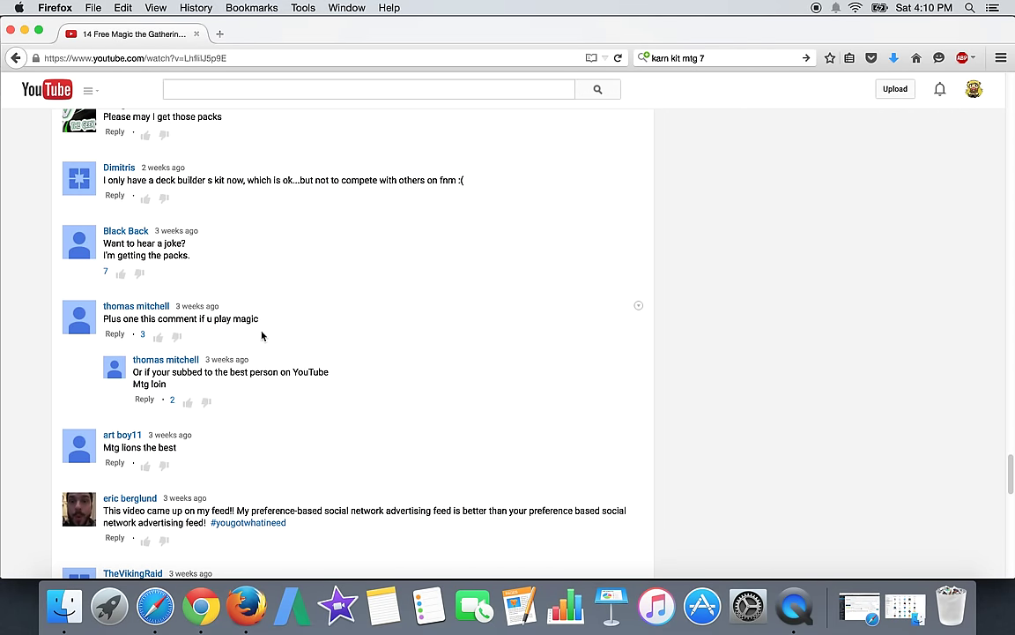
pyautogui.scroll(-1, 262, 336)
pyautogui.scroll(-6, 262, 336)
pyautogui.scroll(-3, 262, 336)
pyautogui.scroll(-4, 261, 336)
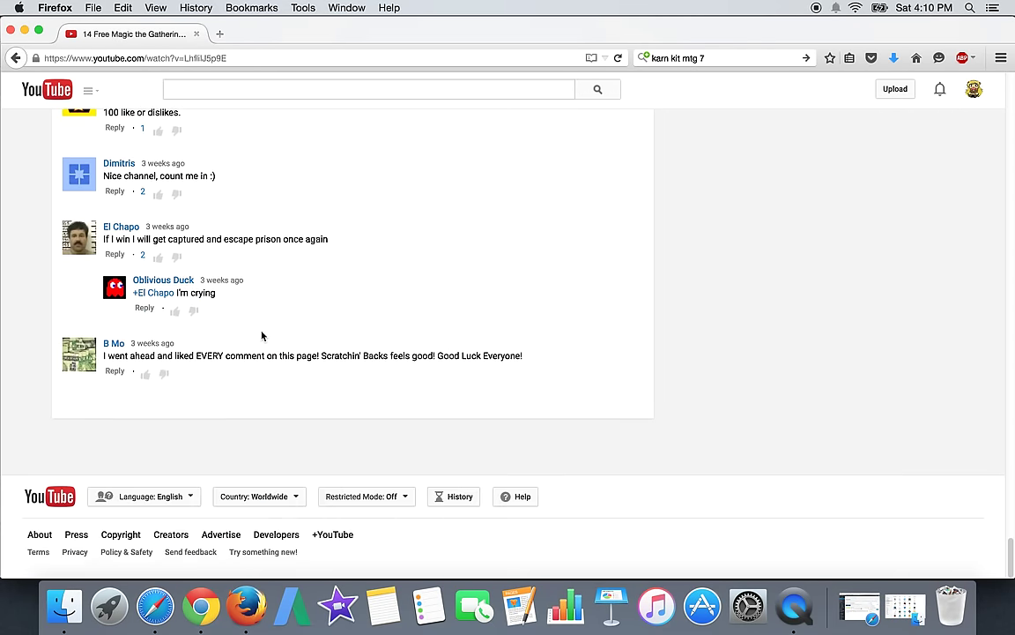
pyautogui.scroll(5, 262, 336)
pyautogui.scroll(4, 262, 336)
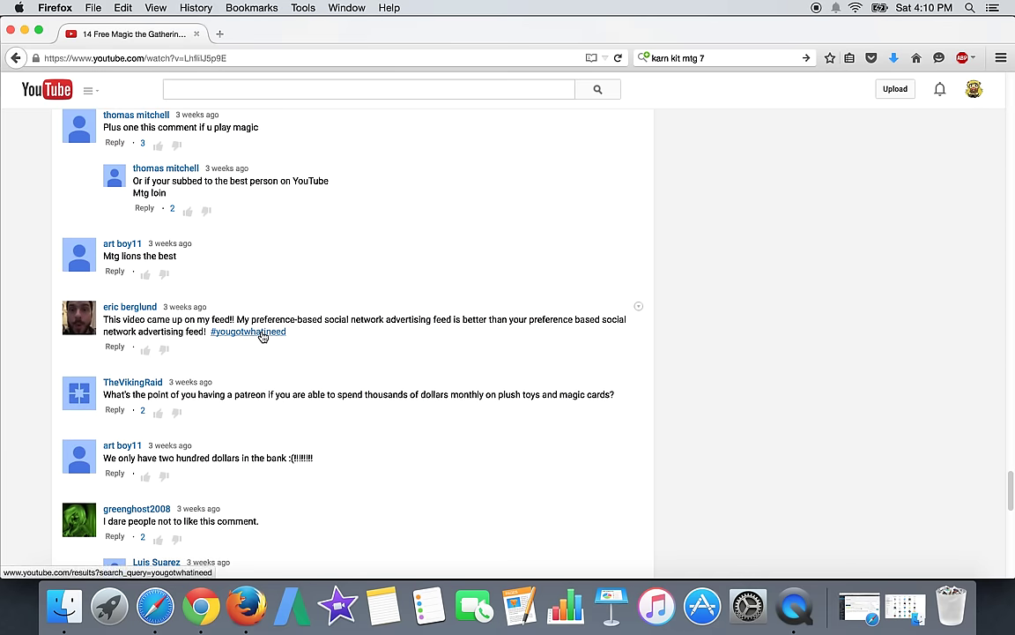
# - Recheck the Booster Packs 9 video's comments, loading more, then head back to uploads page 3
pyautogui.click(16, 57)
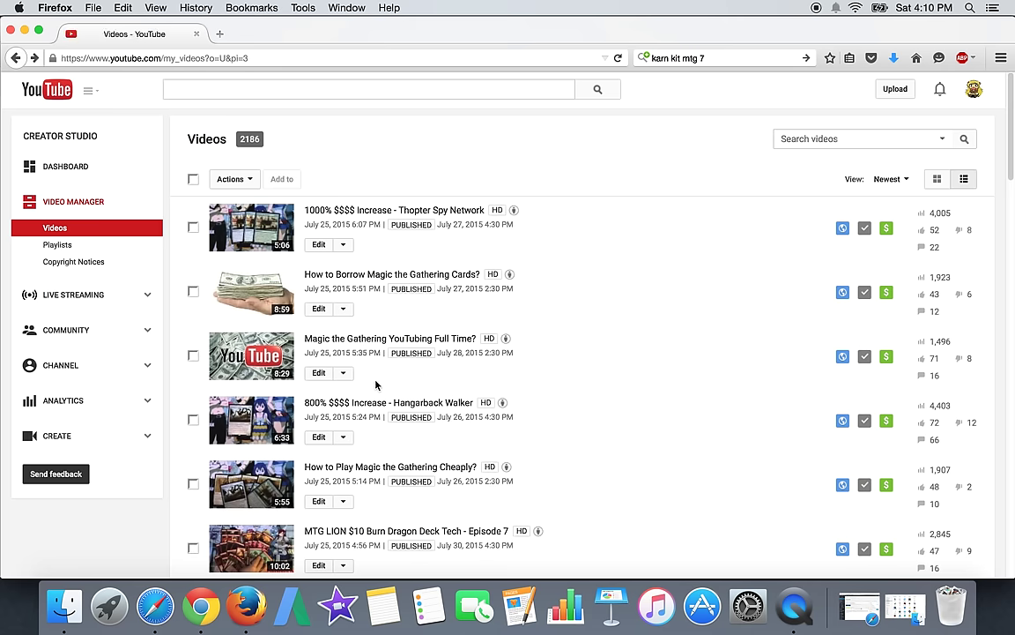
pyautogui.scroll(-10, 375, 385)
pyautogui.scroll(-8, 375, 385)
pyautogui.scroll(3, 376, 385)
pyautogui.scroll(3, 376, 384)
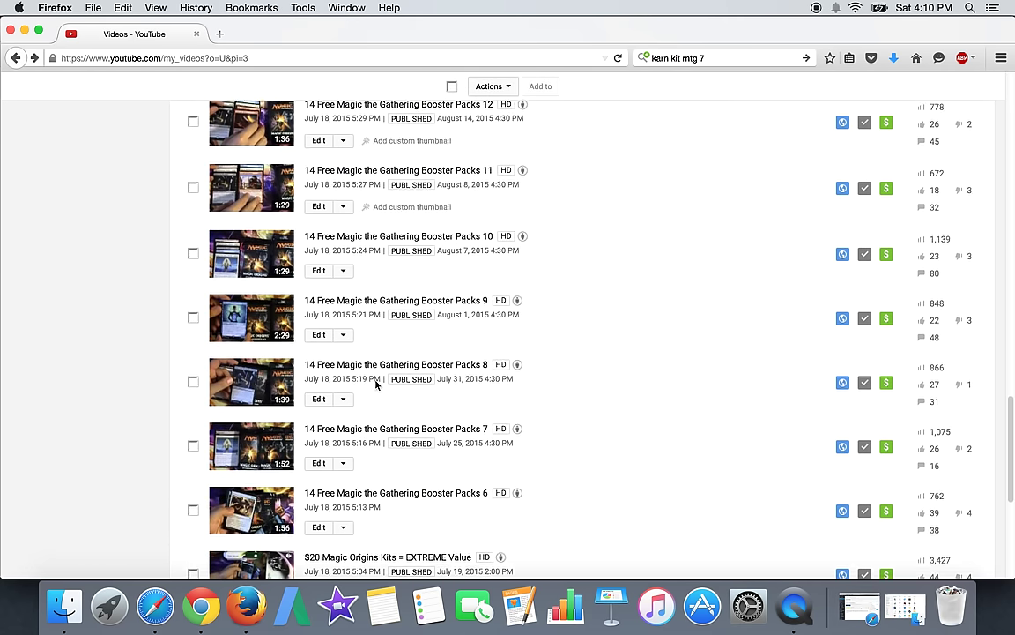
pyautogui.scroll(2, 376, 384)
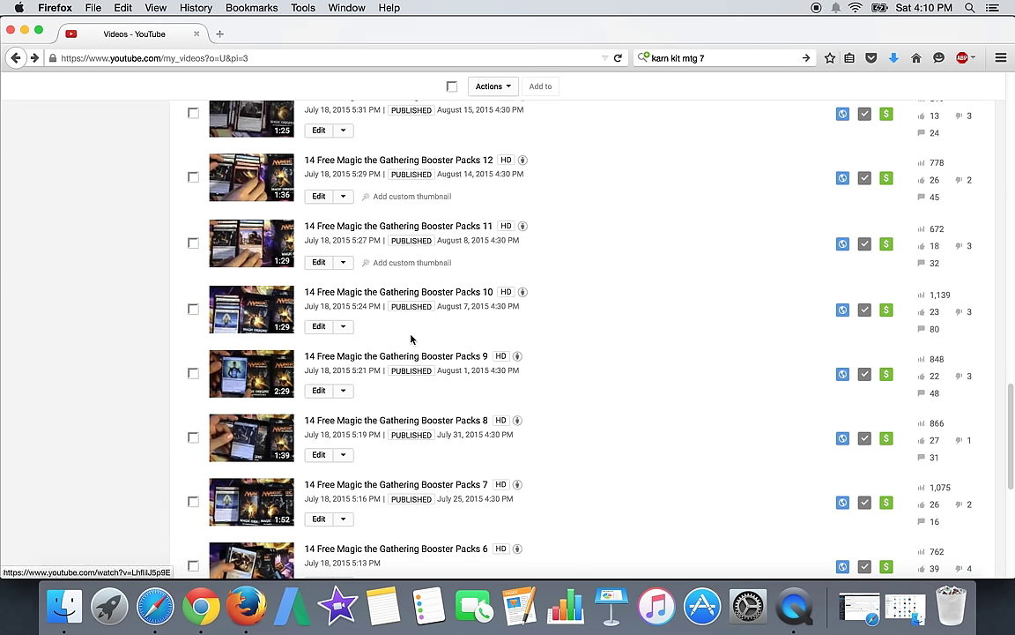
pyautogui.click(399, 356)
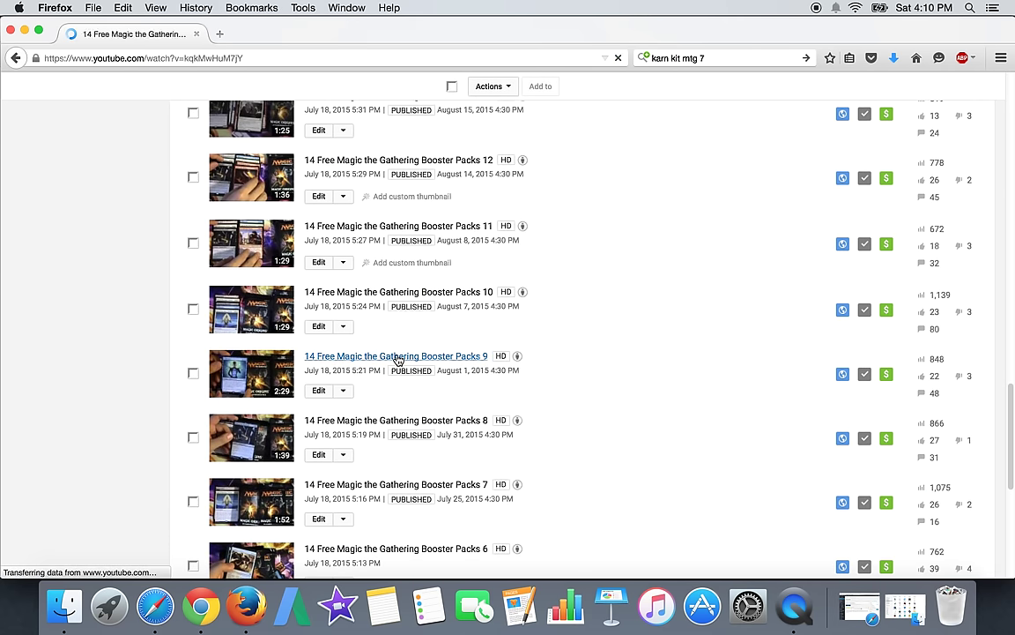
pyautogui.scroll(-5, 398, 358)
pyautogui.scroll(-5, 397, 358)
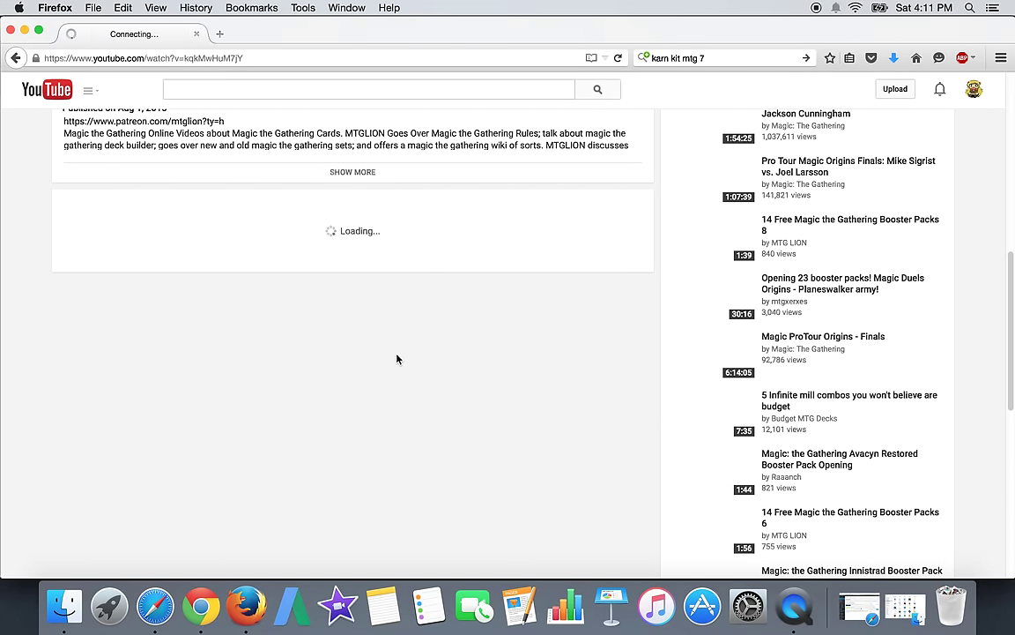
pyautogui.scroll(-5, 398, 358)
pyautogui.scroll(-3, 398, 358)
pyautogui.scroll(-2, 397, 357)
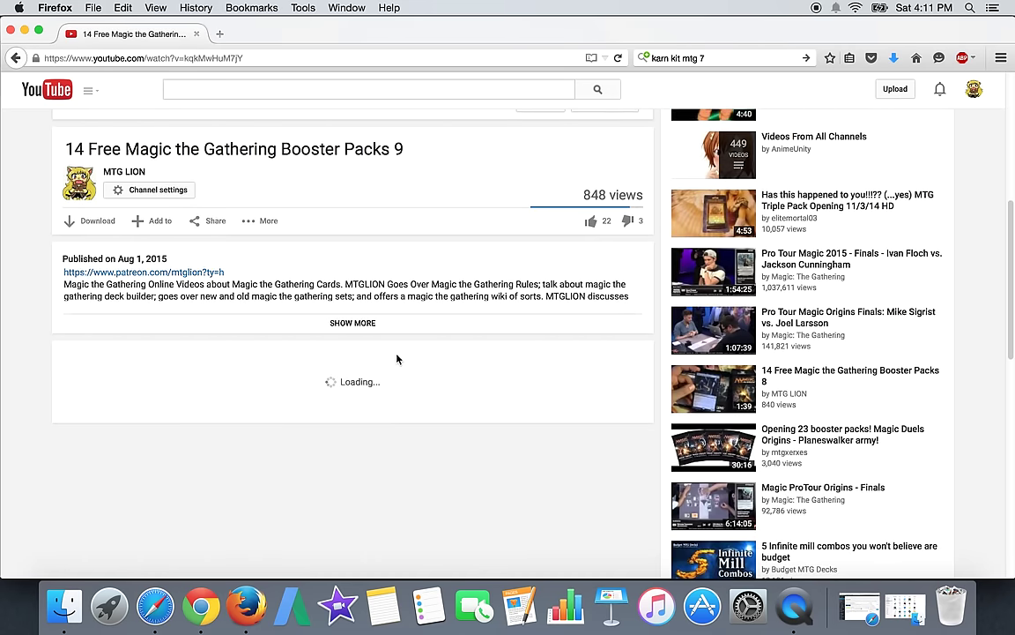
pyautogui.scroll(-5, 398, 358)
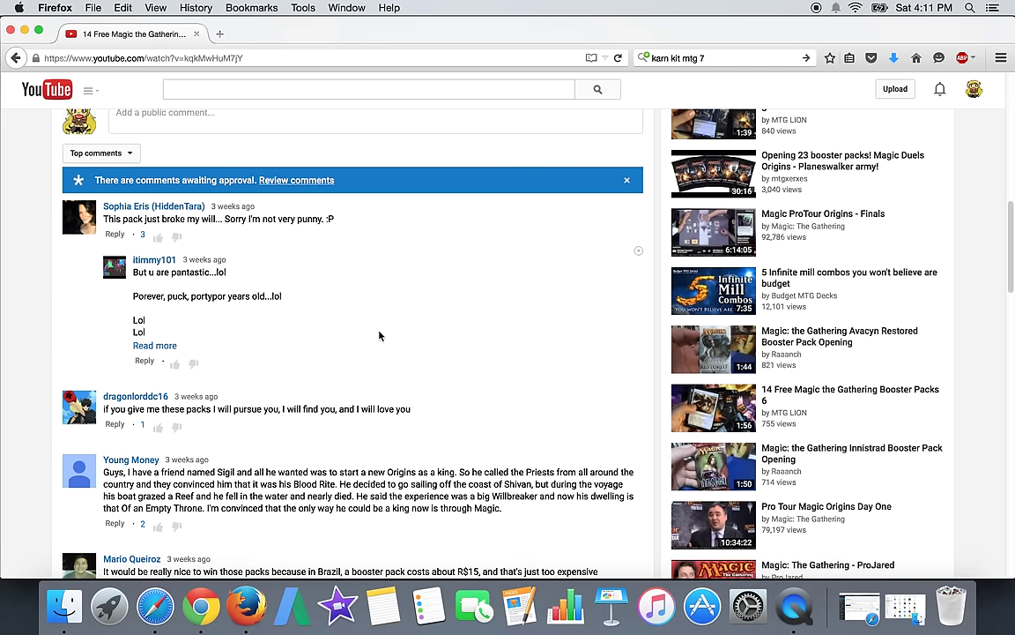
pyautogui.scroll(-4, 347, 318)
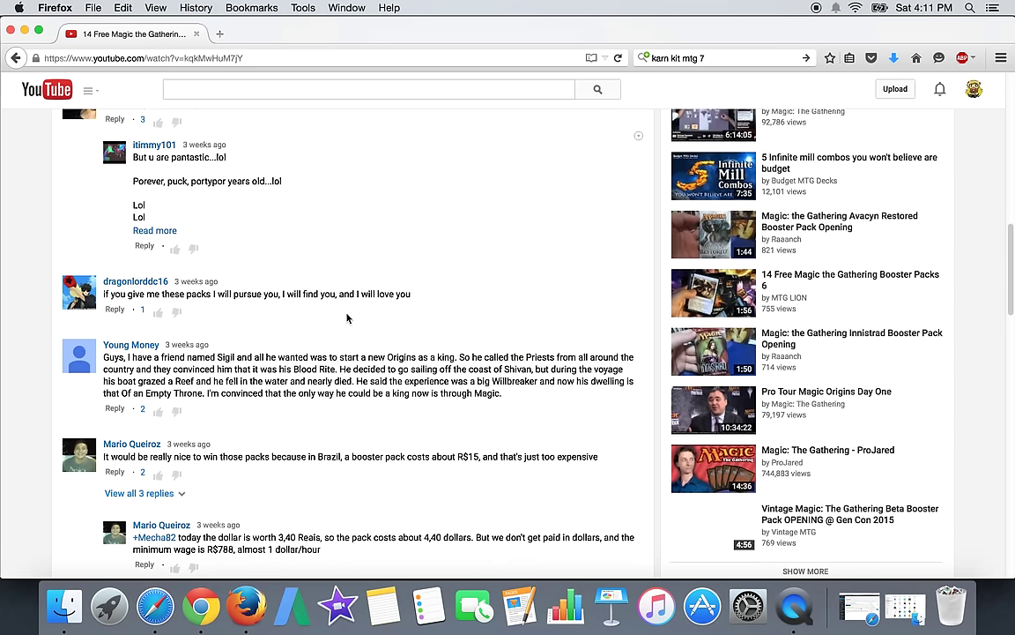
pyautogui.scroll(-3, 348, 318)
pyautogui.scroll(-3, 348, 317)
pyautogui.scroll(-4, 348, 317)
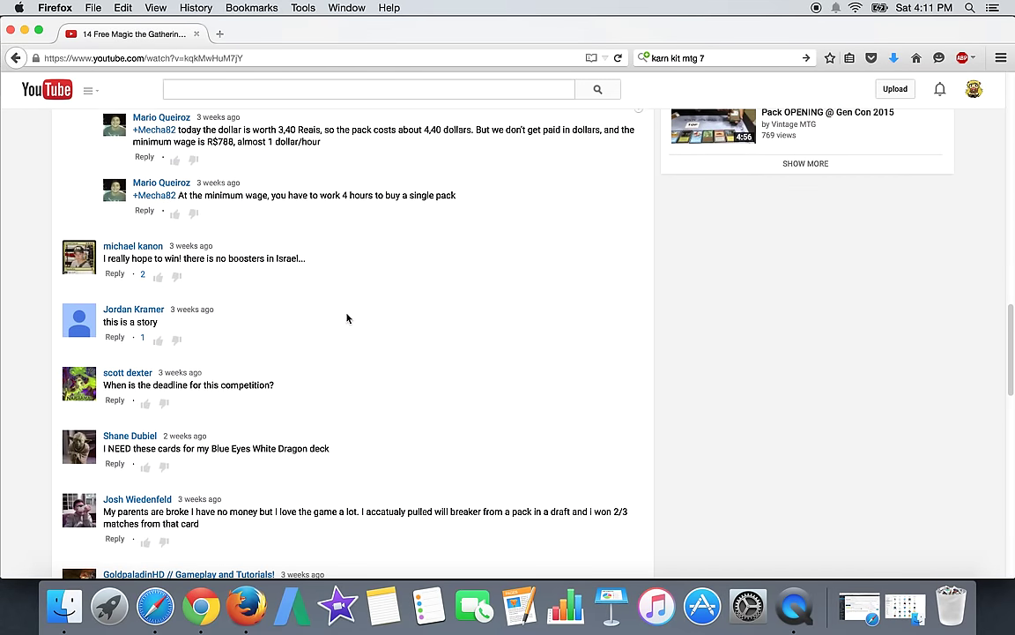
pyautogui.scroll(-3, 347, 317)
pyautogui.scroll(-3, 348, 317)
pyautogui.scroll(-3, 348, 317)
pyautogui.scroll(-5, 347, 317)
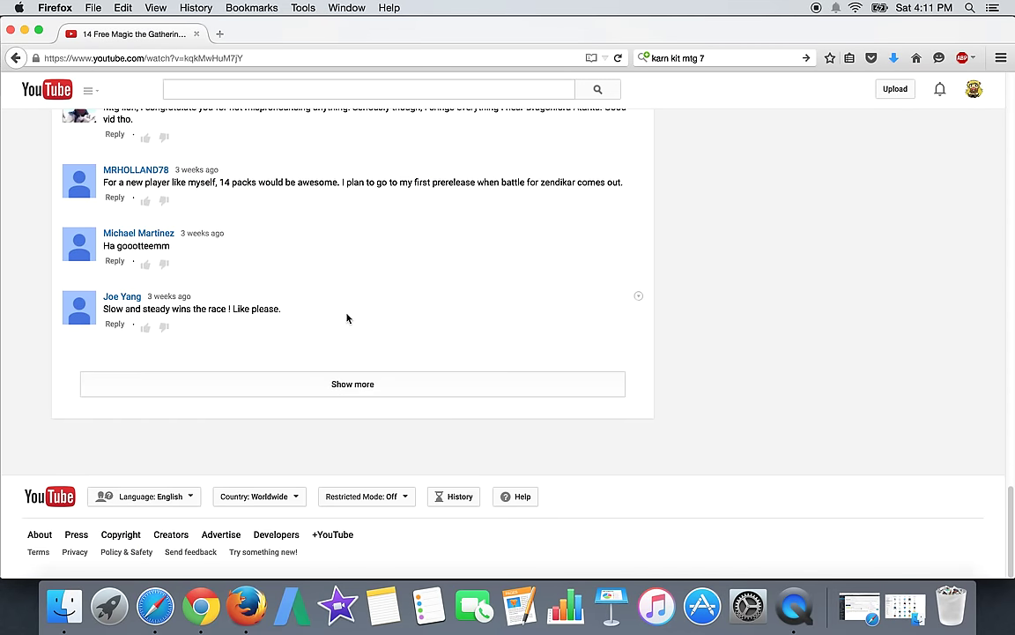
pyautogui.click(270, 397)
pyautogui.scroll(-3, 499, 418)
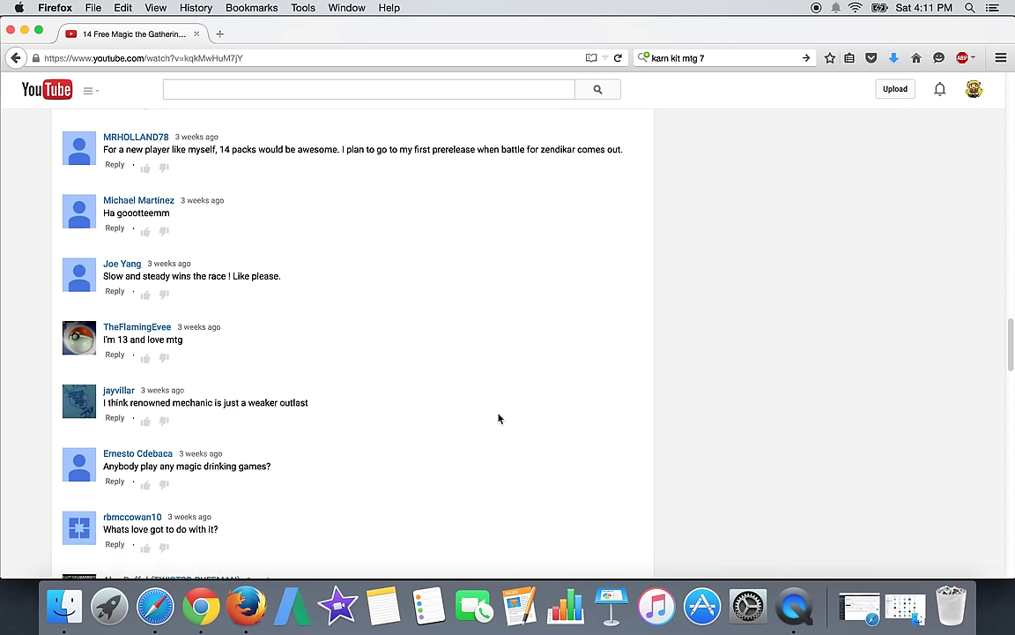
pyautogui.scroll(-5, 499, 418)
pyautogui.scroll(-4, 499, 418)
pyautogui.scroll(-5, 499, 419)
pyautogui.scroll(5, 499, 419)
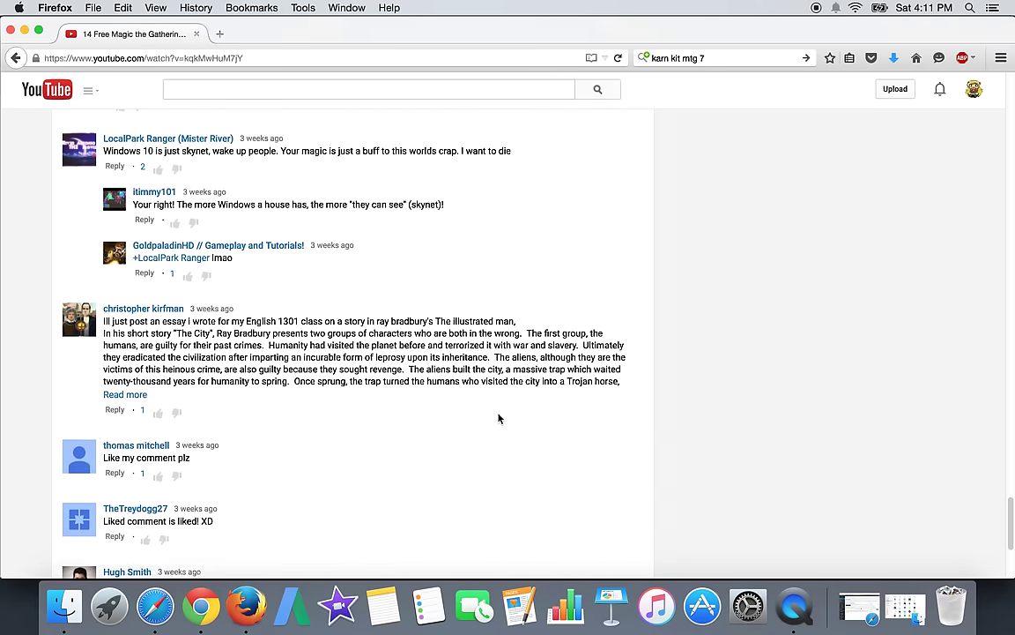
pyautogui.scroll(3, 499, 419)
pyautogui.scroll(3, 499, 419)
pyautogui.scroll(3, 499, 418)
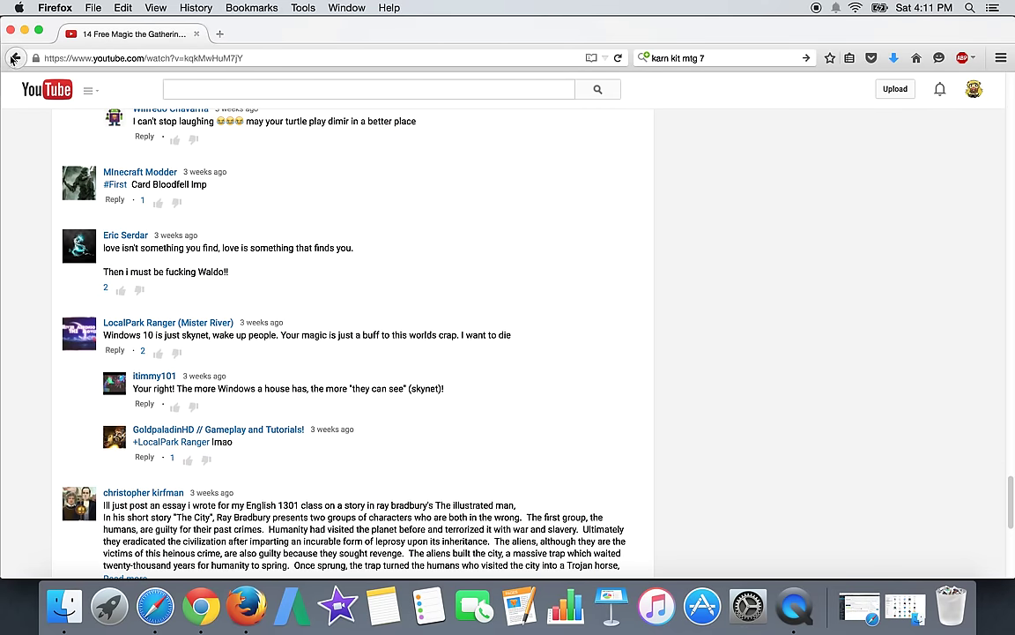
pyautogui.click(14, 58)
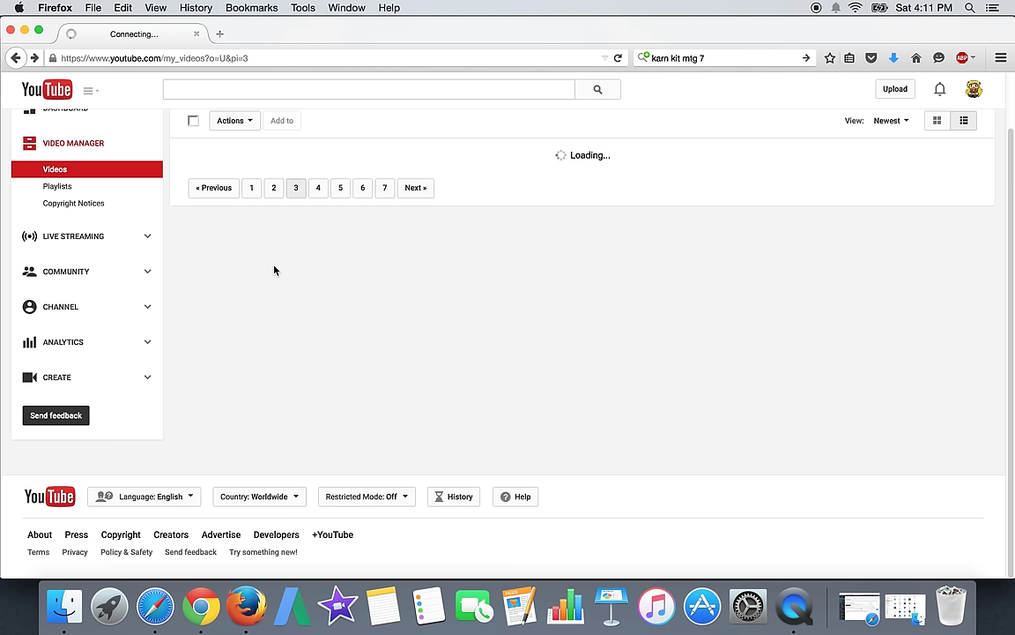
pyautogui.scroll(-10, 274, 270)
pyautogui.scroll(-5, 274, 270)
pyautogui.scroll(3, 274, 270)
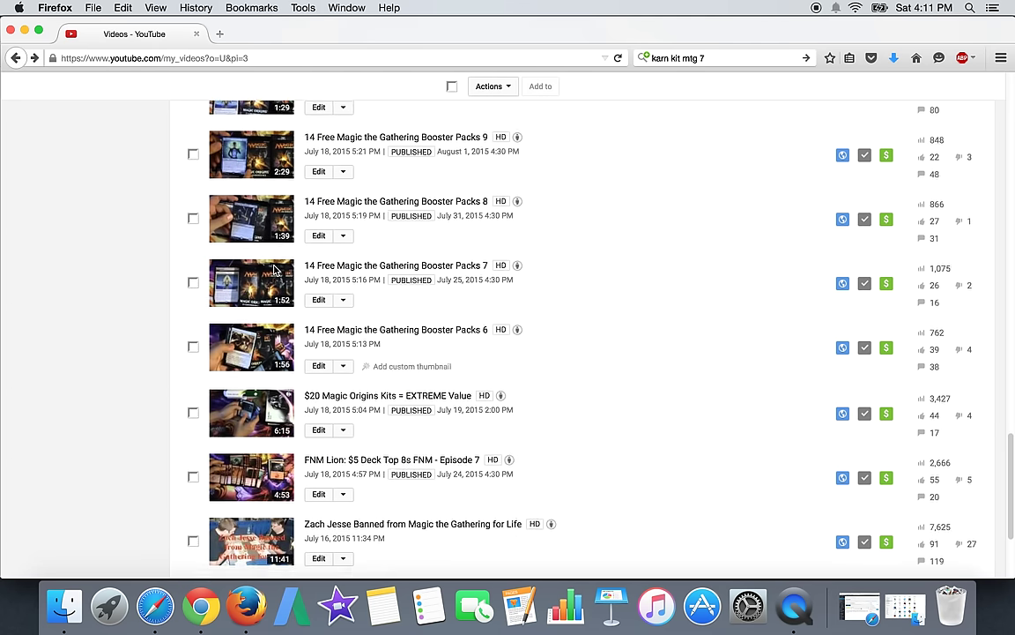
pyautogui.scroll(1, 274, 270)
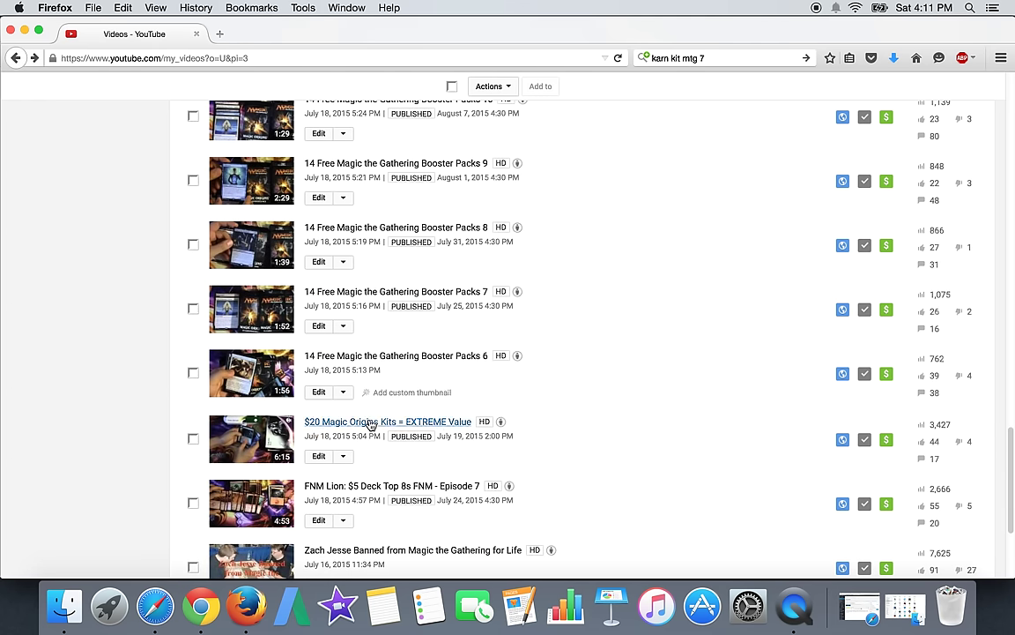
pyautogui.click(444, 292)
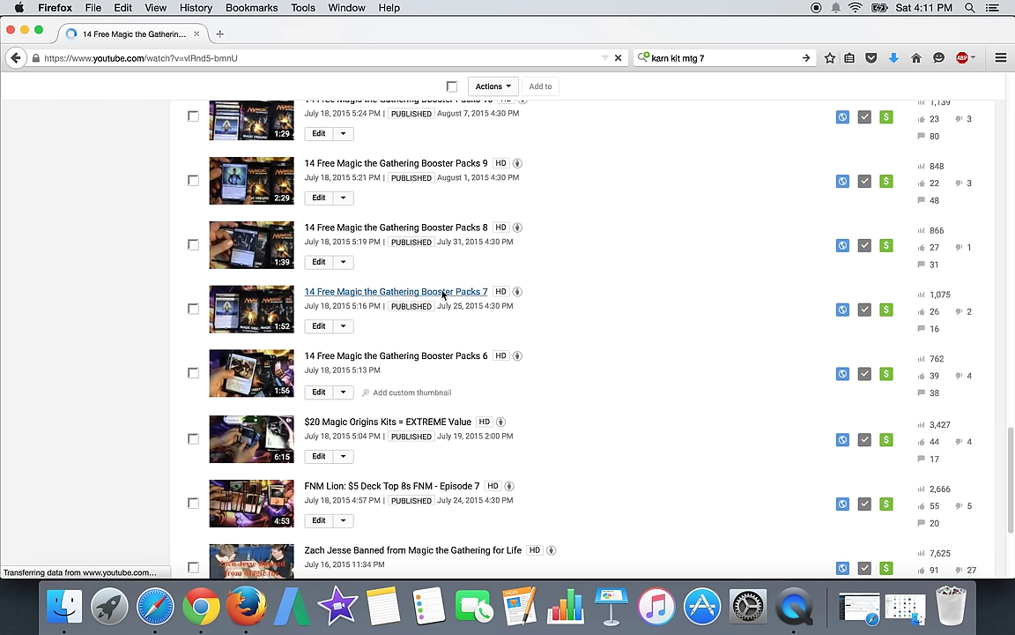
pyautogui.scroll(-10, 443, 294)
pyautogui.scroll(-3, 443, 294)
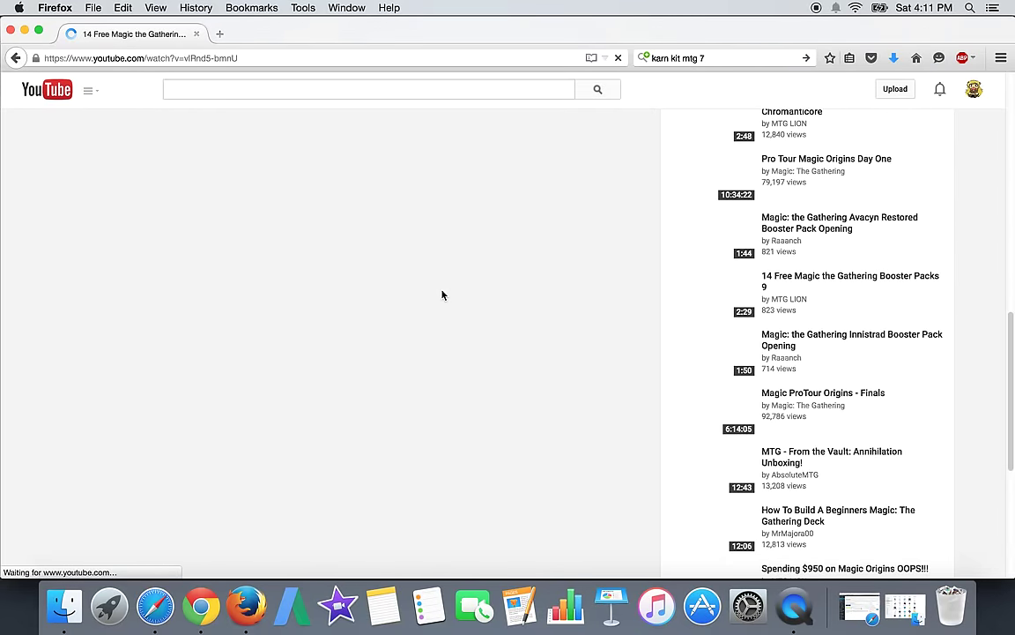
pyautogui.scroll(-5, 444, 294)
pyautogui.scroll(-5, 444, 294)
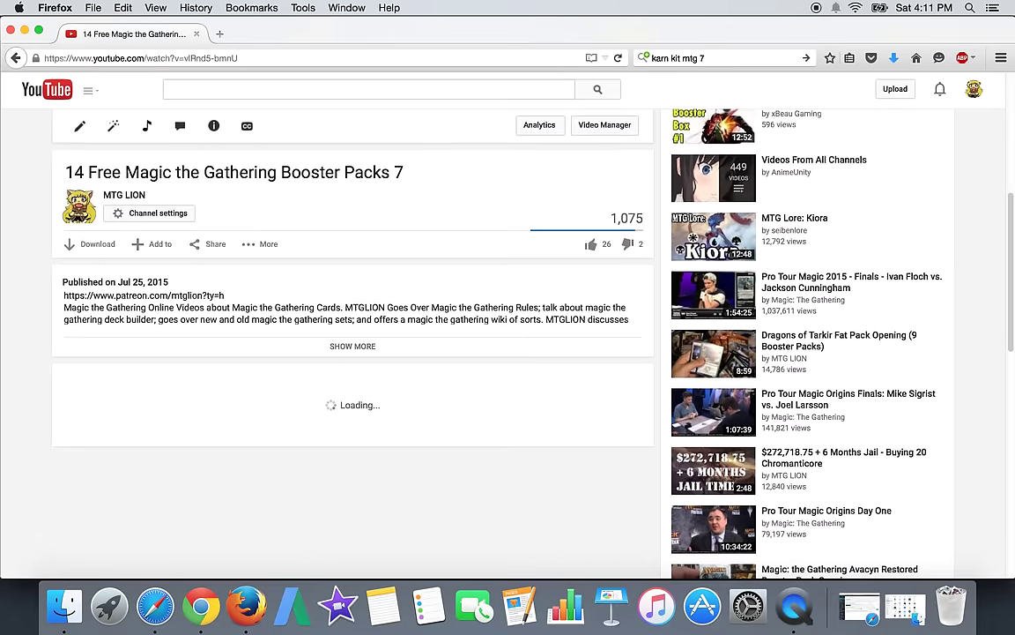
pyautogui.scroll(-5, 444, 295)
pyautogui.scroll(-2, 444, 294)
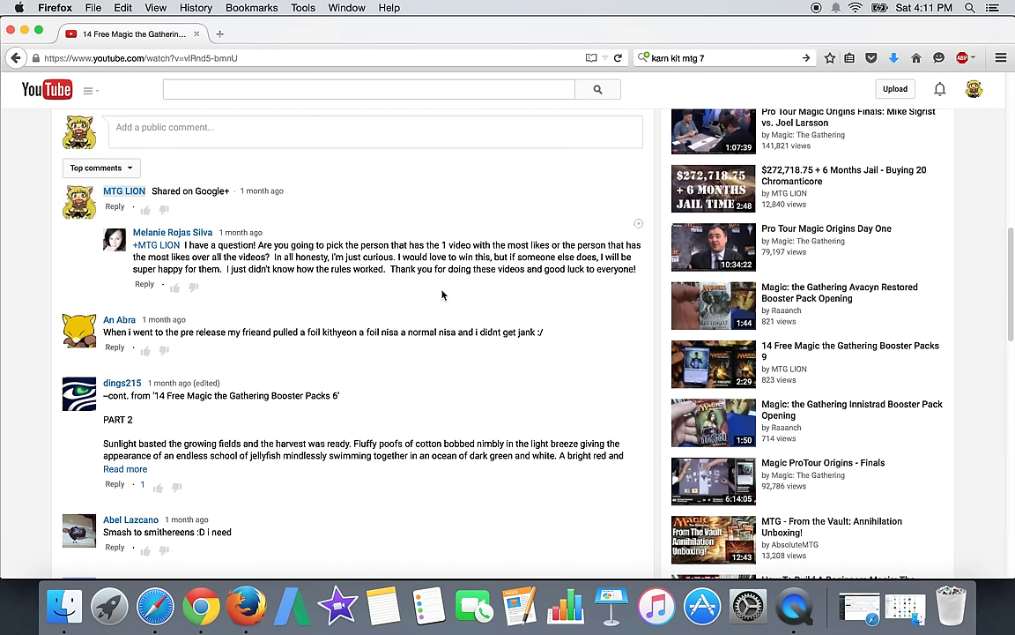
pyautogui.scroll(-3, 443, 295)
pyautogui.scroll(-3, 443, 295)
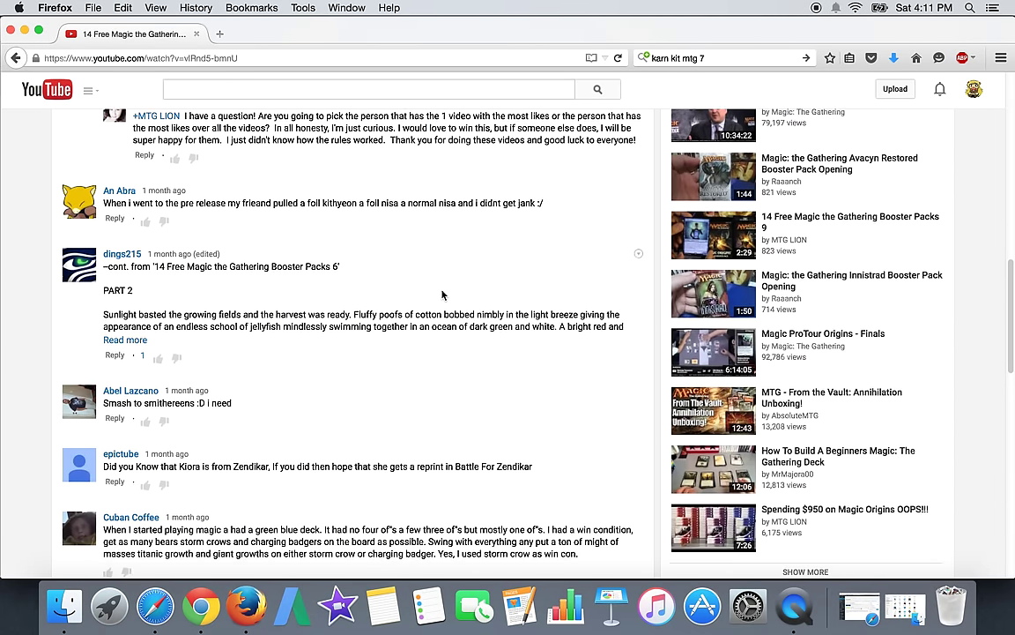
pyautogui.scroll(-5, 443, 295)
pyautogui.scroll(-3, 443, 295)
pyautogui.scroll(-5, 443, 295)
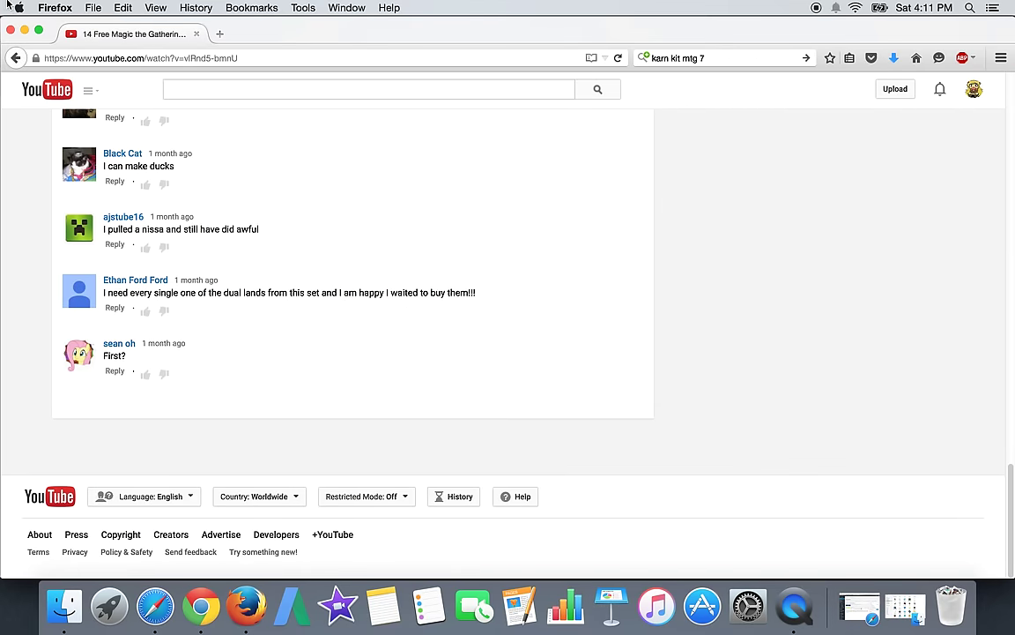
pyautogui.click(15, 58)
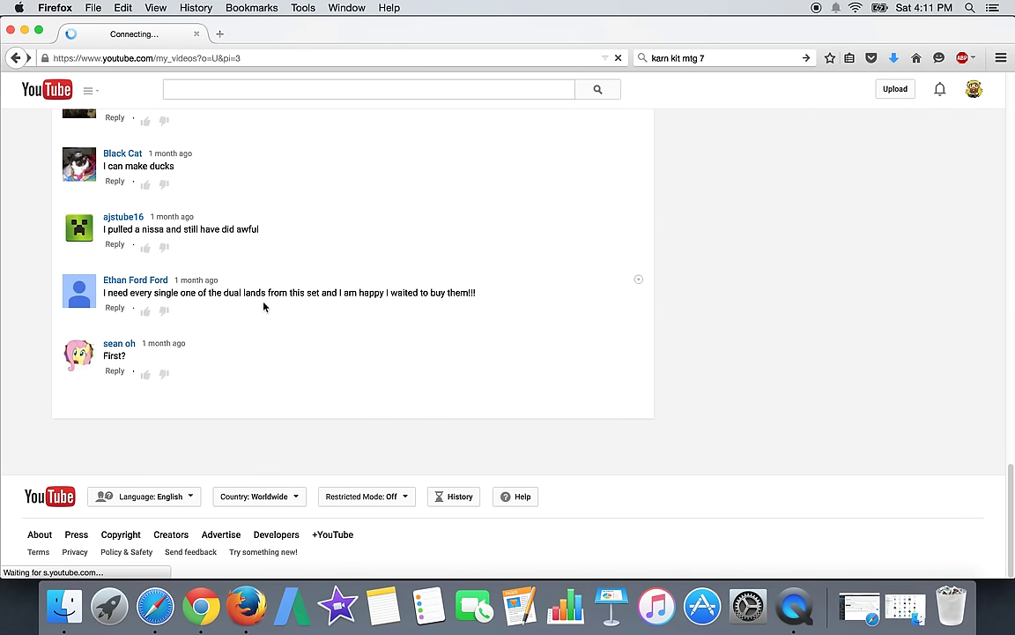
pyautogui.scroll(-2, 265, 307)
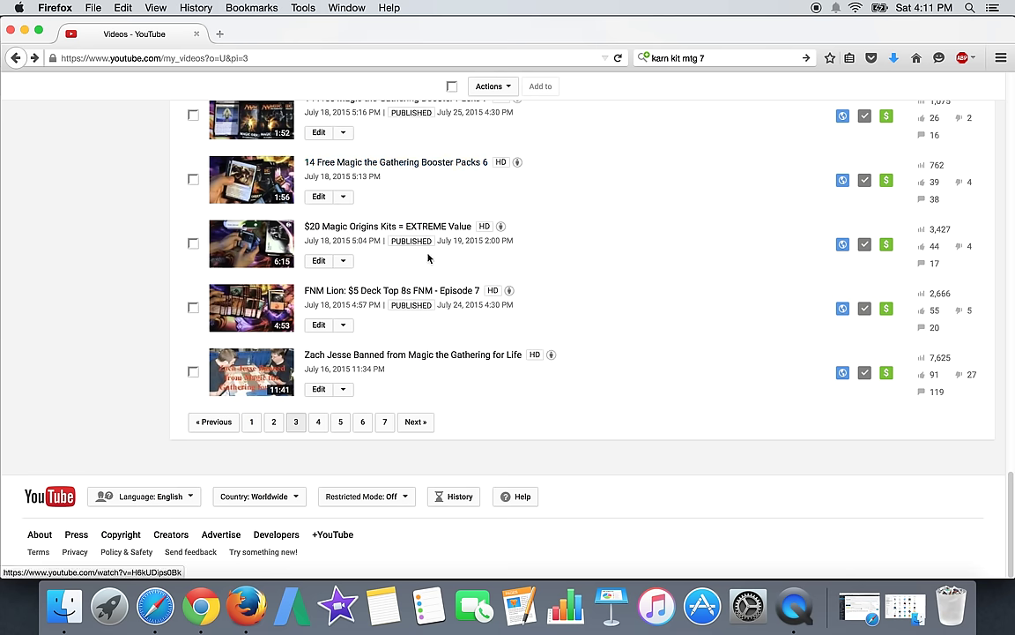
pyautogui.click(467, 163)
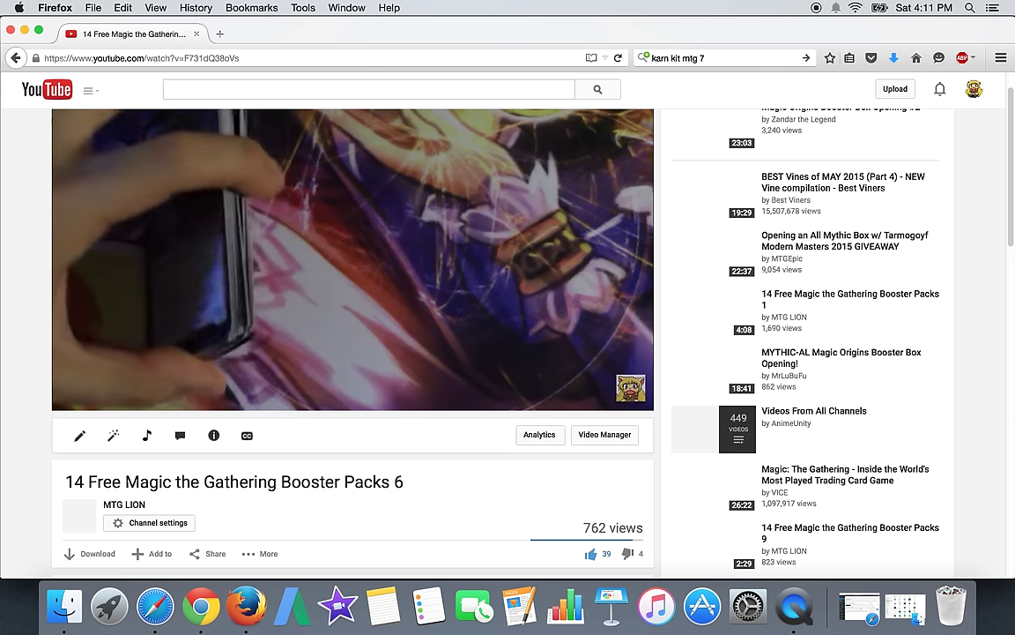
pyautogui.scroll(-10, 418, 329)
pyautogui.scroll(-3, 418, 330)
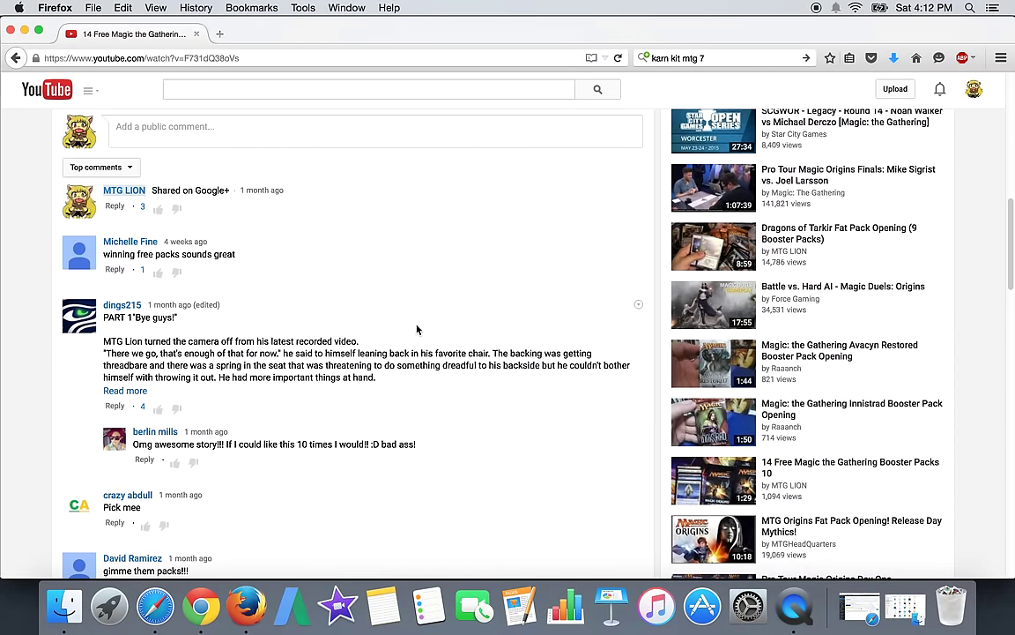
pyautogui.scroll(-5, 418, 330)
pyautogui.scroll(-5, 418, 329)
pyautogui.scroll(-4, 418, 329)
pyautogui.scroll(-5, 418, 330)
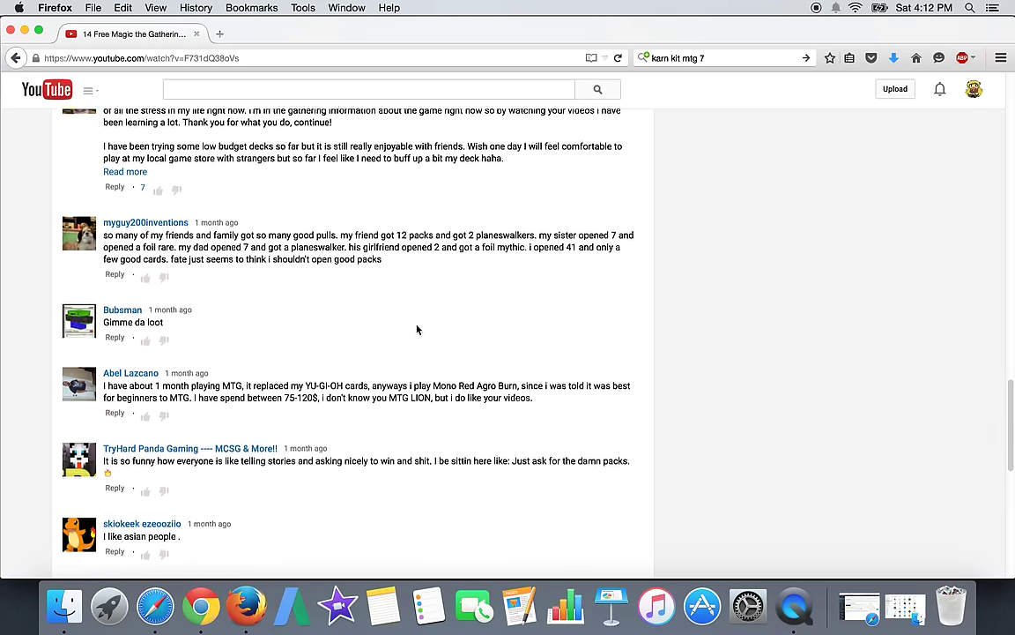
pyautogui.scroll(-3, 418, 330)
pyautogui.scroll(-6, 417, 329)
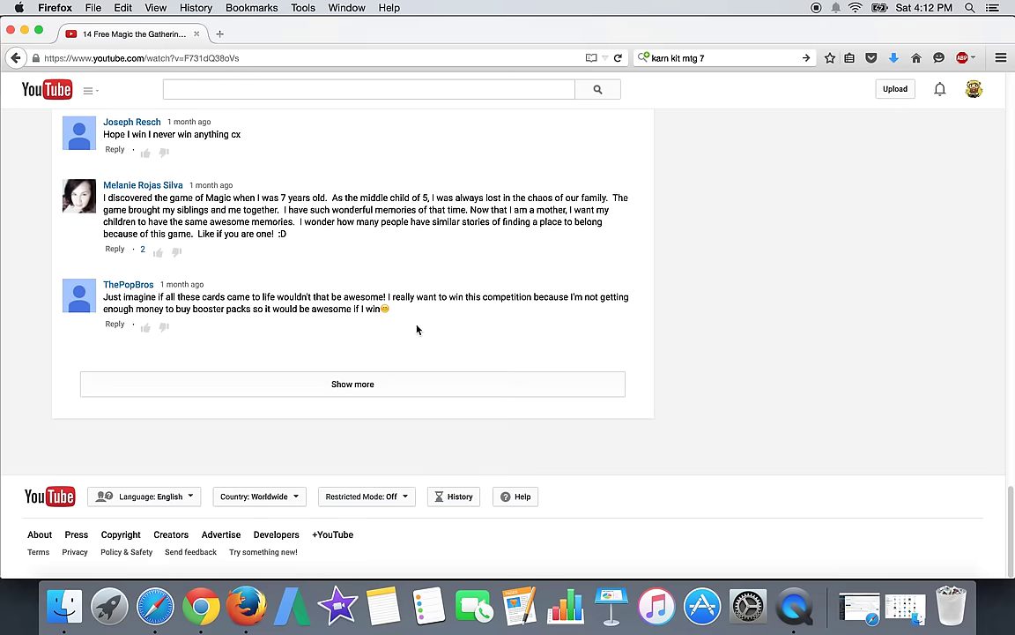
pyautogui.click(370, 384)
pyautogui.scroll(-5, 475, 381)
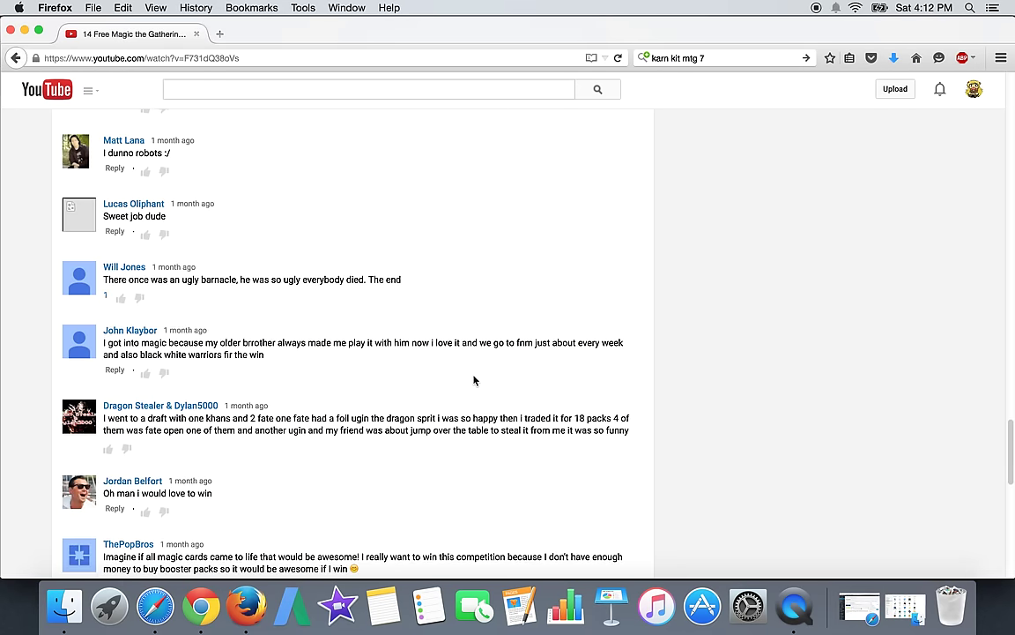
pyautogui.scroll(-6, 476, 381)
pyautogui.click(16, 57)
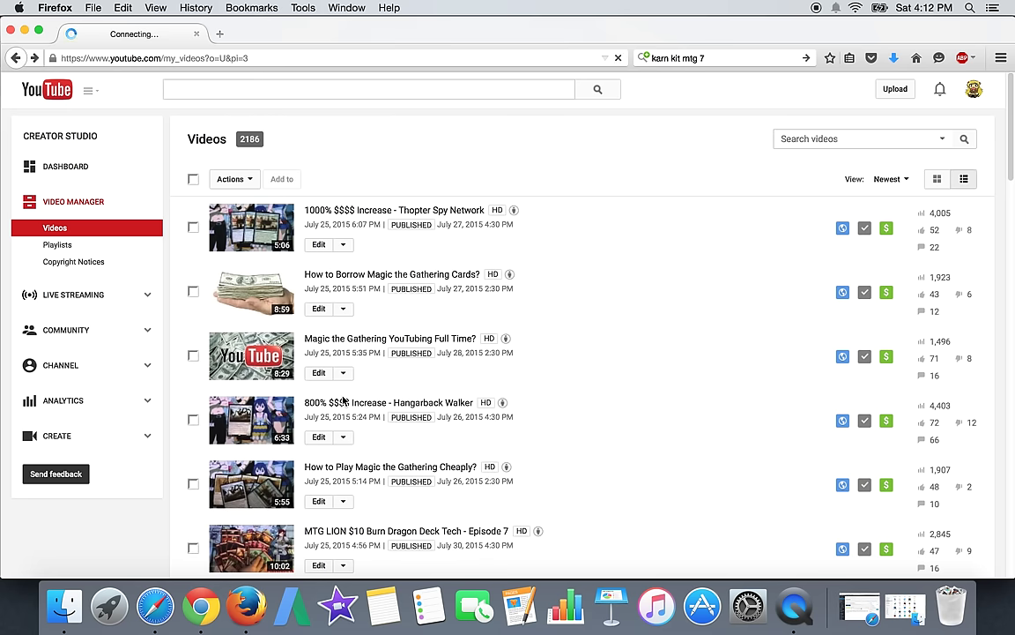
pyautogui.scroll(-10, 343, 396)
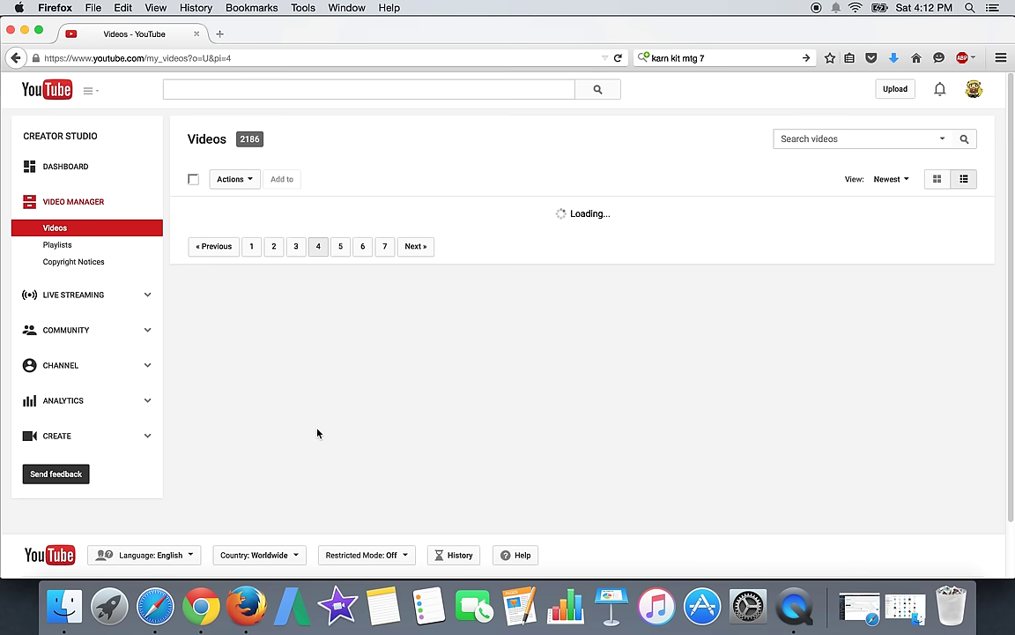
pyautogui.scroll(-5, 318, 433)
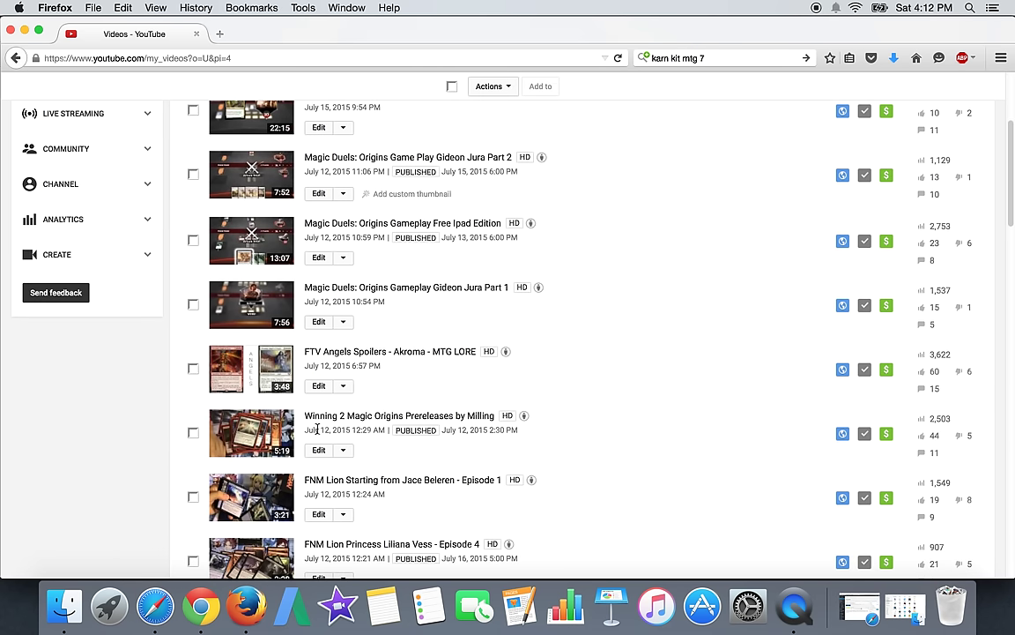
pyautogui.scroll(-3, 318, 429)
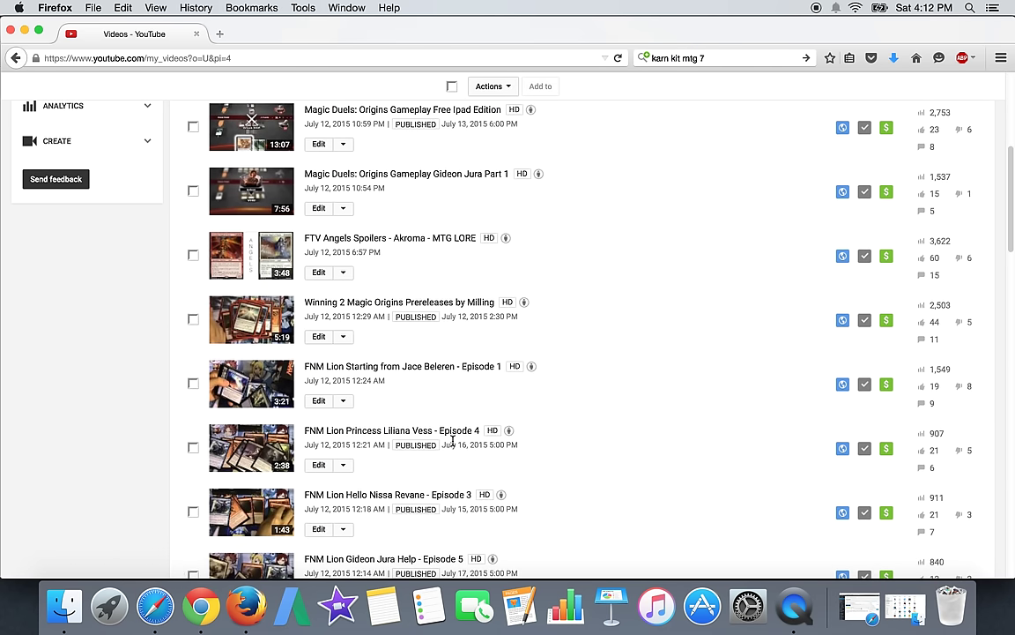
pyautogui.scroll(-3, 453, 441)
pyautogui.scroll(-3, 453, 441)
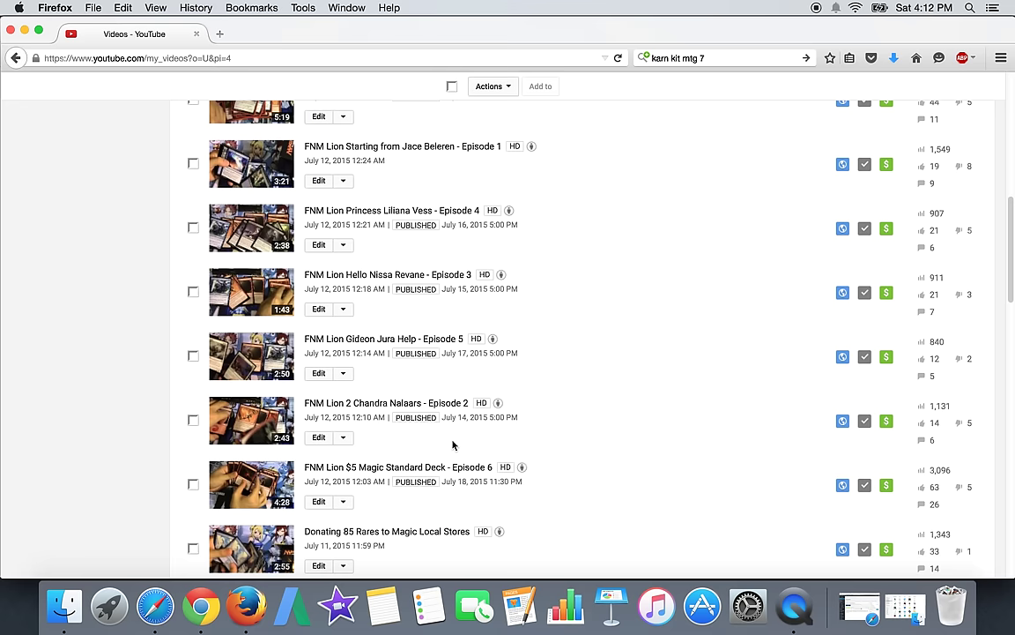
pyautogui.scroll(-3, 453, 444)
pyautogui.scroll(-3, 453, 445)
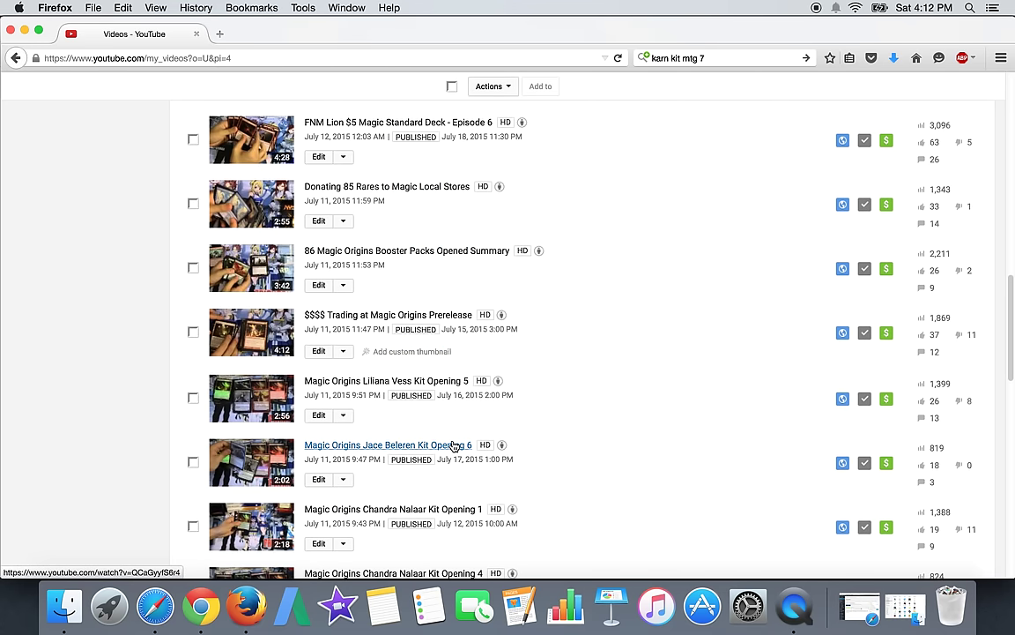
pyautogui.scroll(-3, 453, 444)
pyautogui.scroll(-3, 453, 444)
pyautogui.scroll(-2, 453, 444)
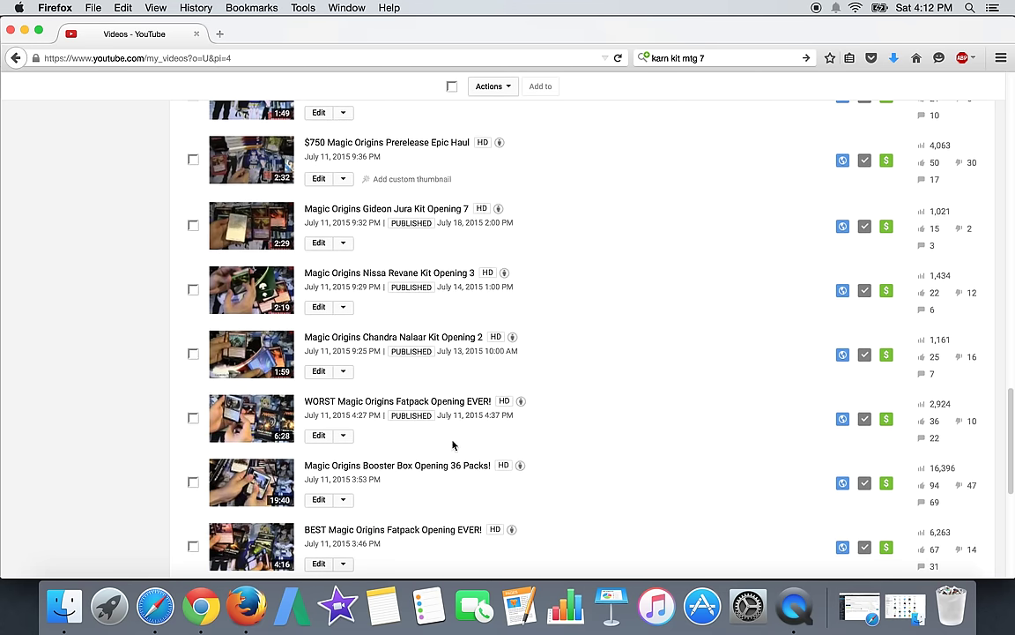
pyautogui.scroll(-2, 453, 444)
pyautogui.scroll(-2, 453, 444)
pyautogui.scroll(-1, 453, 444)
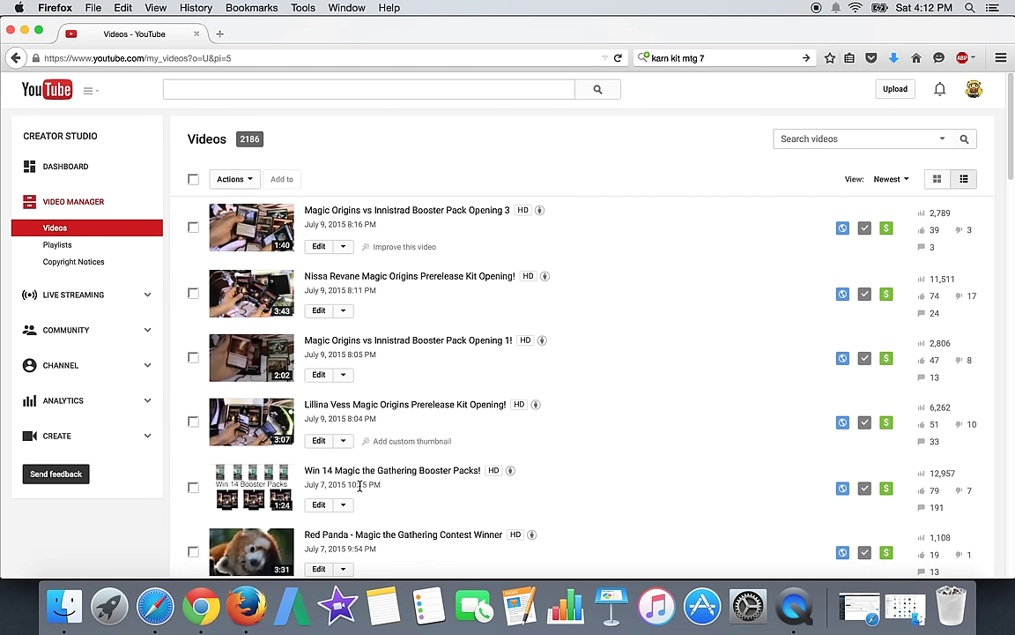
pyautogui.scroll(-5, 360, 486)
pyautogui.scroll(-3, 360, 486)
pyautogui.scroll(-3, 360, 486)
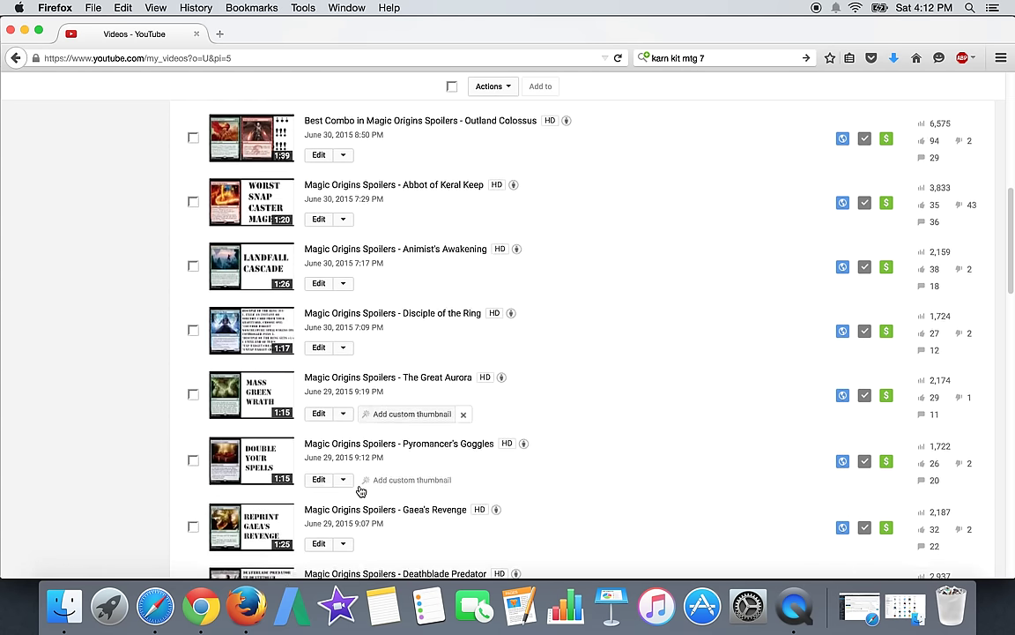
pyautogui.scroll(-3, 360, 486)
pyautogui.scroll(-4, 360, 486)
pyautogui.scroll(-3, 360, 486)
pyautogui.scroll(2, 360, 485)
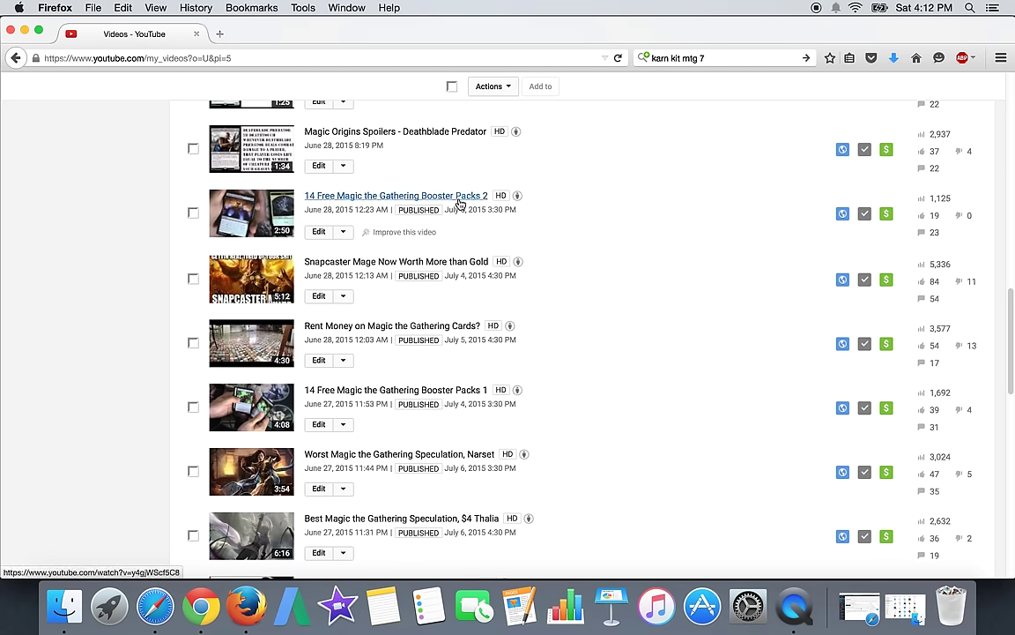
pyautogui.scroll(1, 460, 202)
pyautogui.scroll(1, 423, 308)
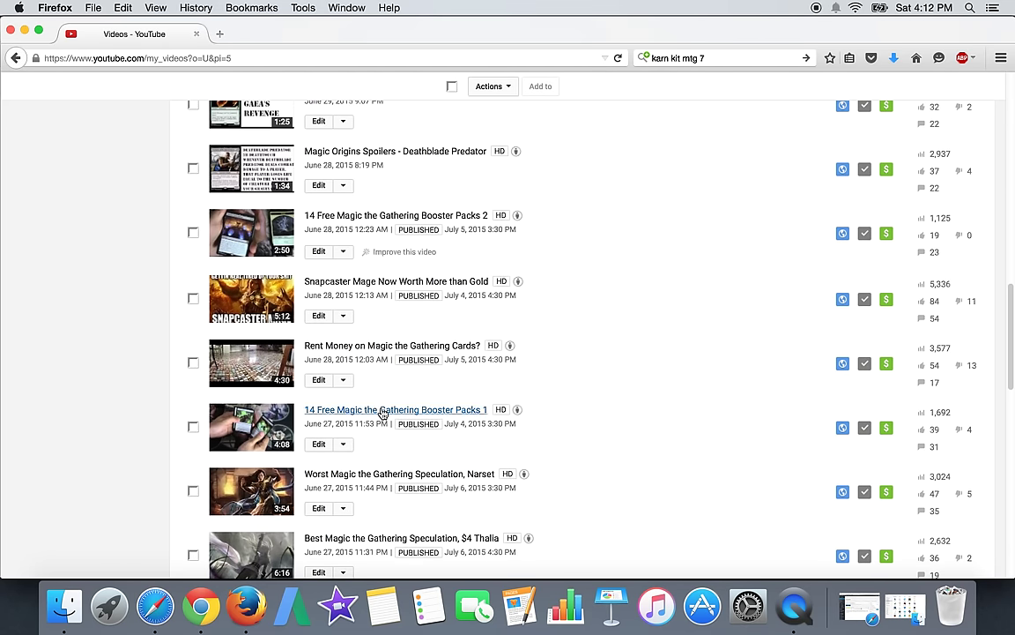
pyautogui.scroll(3, 381, 412)
pyautogui.scroll(2, 382, 412)
pyautogui.scroll(2, 382, 413)
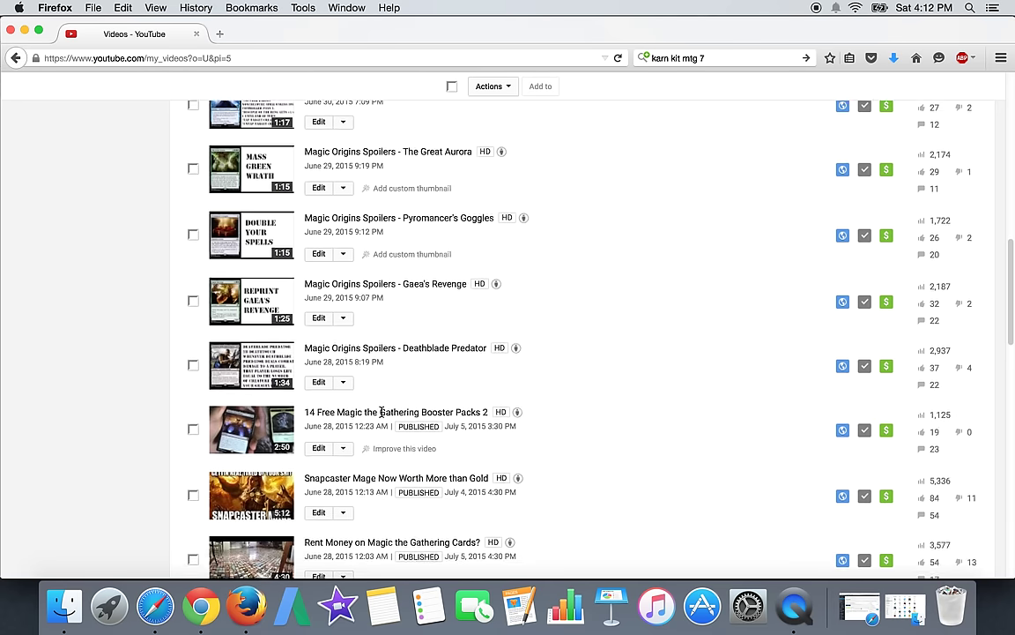
pyautogui.scroll(3, 382, 412)
pyautogui.scroll(2, 382, 412)
pyautogui.scroll(5, 382, 413)
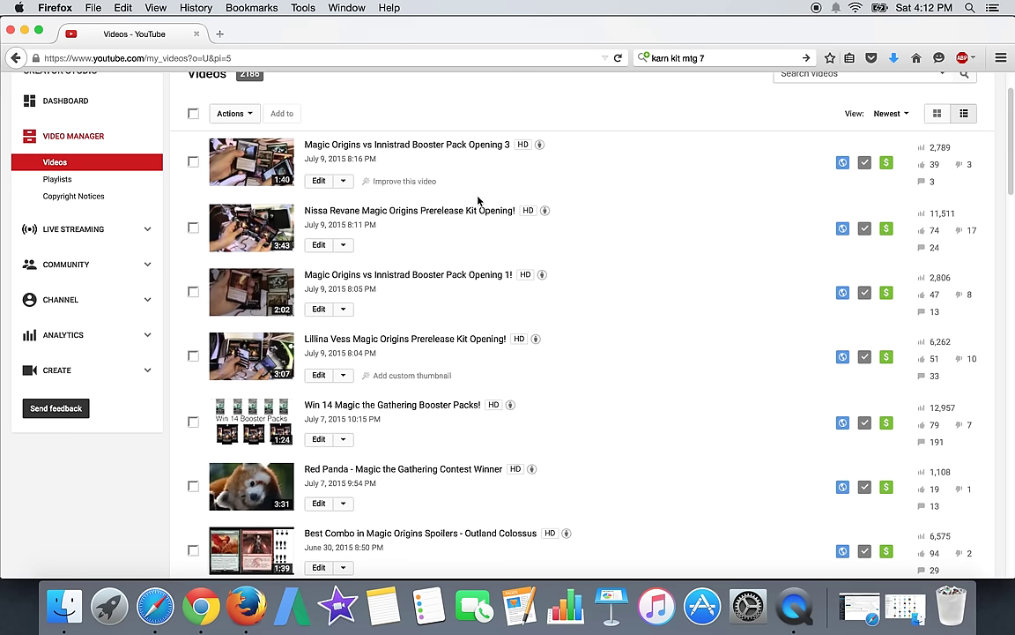
pyautogui.scroll(3, 479, 340)
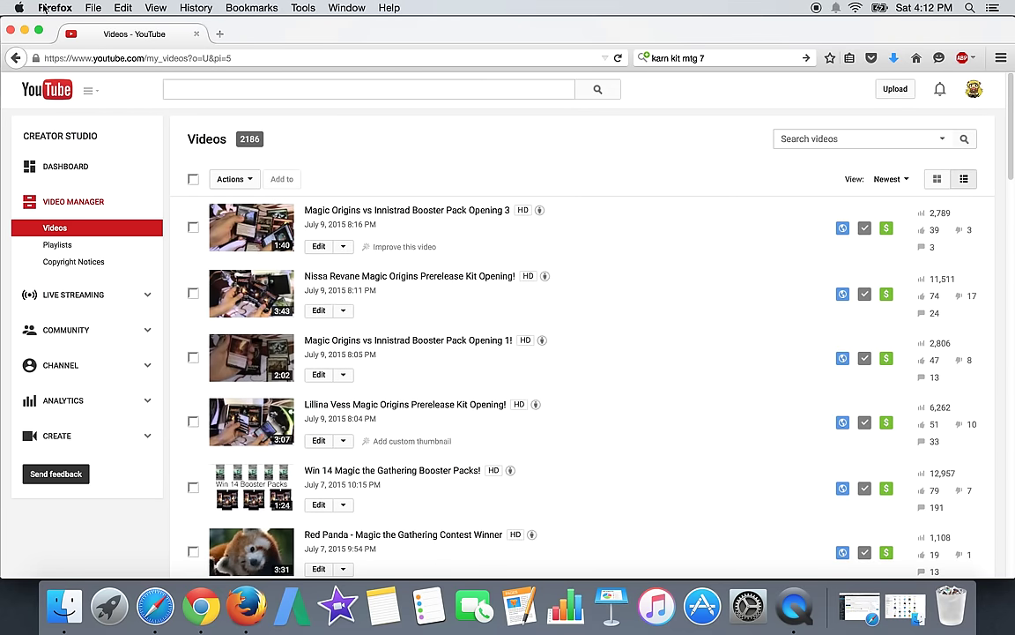
# - Go back from page 5 of the uploads list to page 4
pyautogui.click(15, 57)
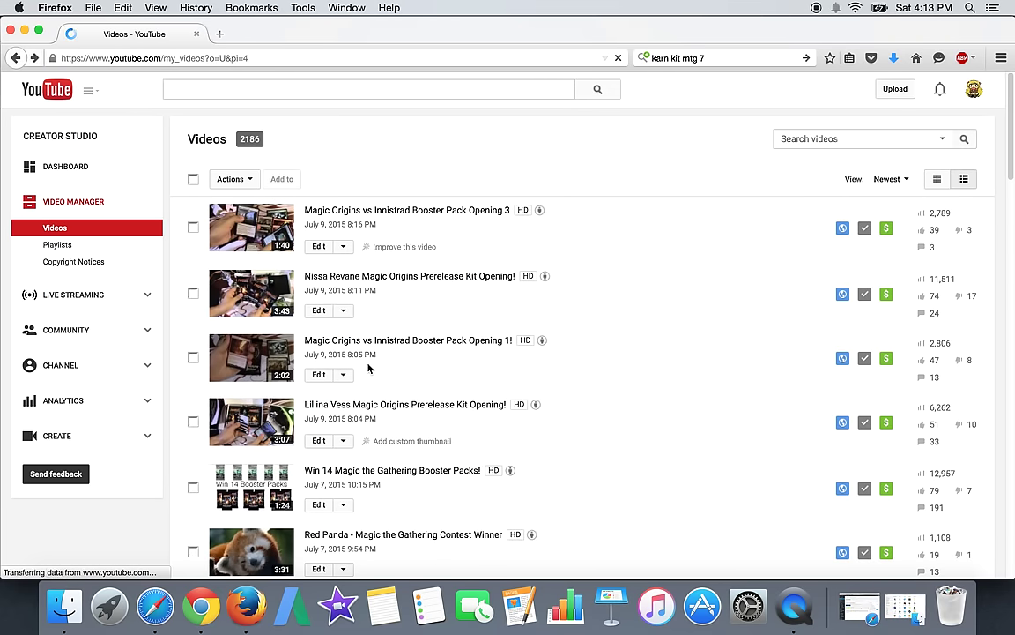
pyautogui.scroll(-5, 369, 368)
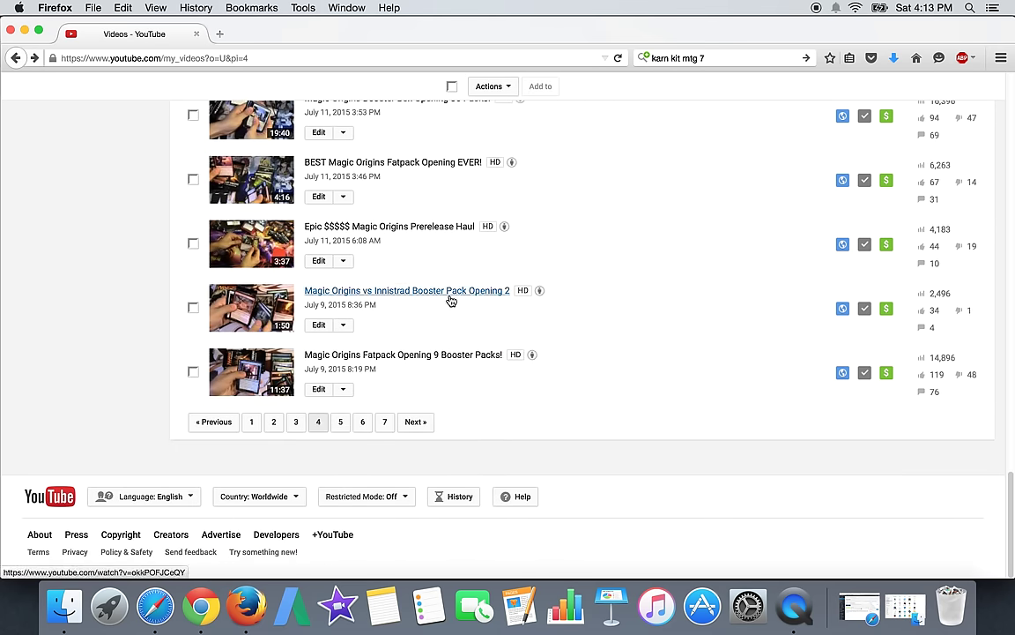
pyautogui.scroll(3, 451, 299)
pyautogui.scroll(5, 451, 299)
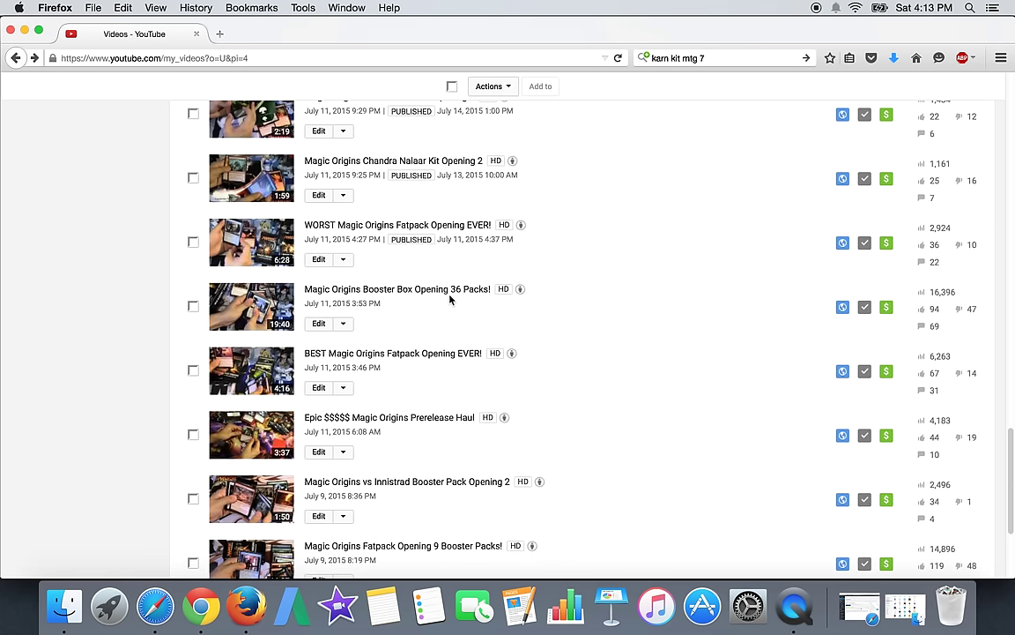
pyautogui.scroll(2, 449, 299)
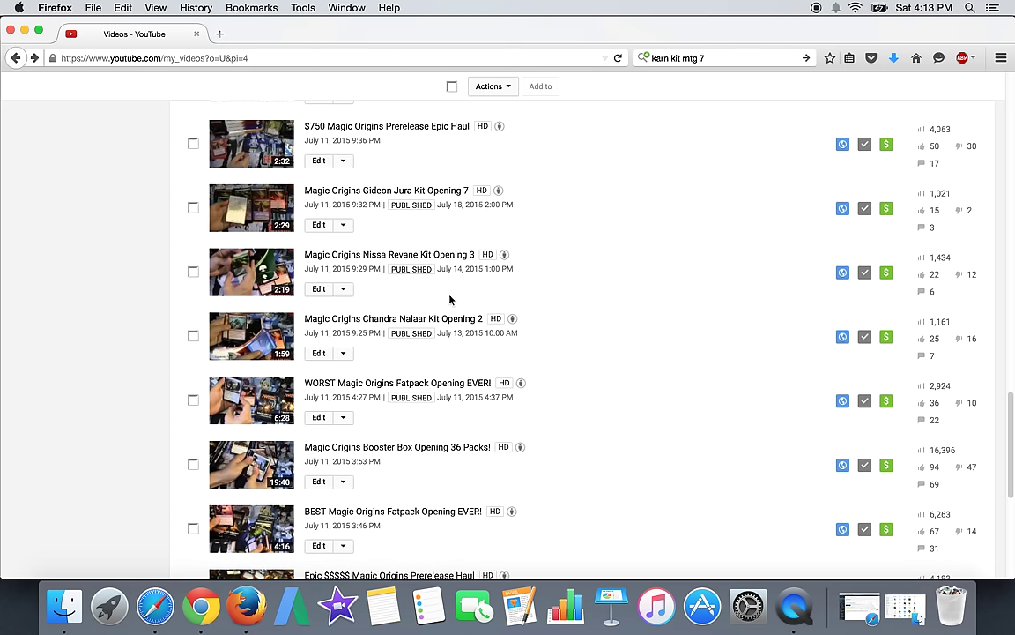
pyautogui.scroll(2, 449, 300)
pyautogui.scroll(3, 450, 300)
pyautogui.scroll(3, 449, 300)
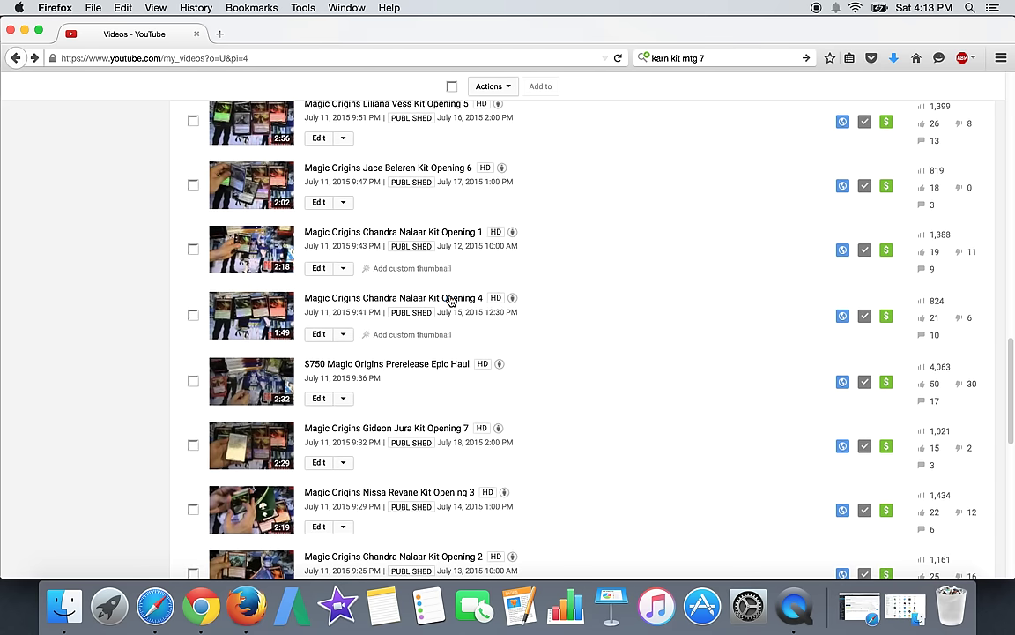
pyautogui.scroll(2, 450, 300)
pyautogui.scroll(3, 451, 300)
pyautogui.scroll(1, 451, 300)
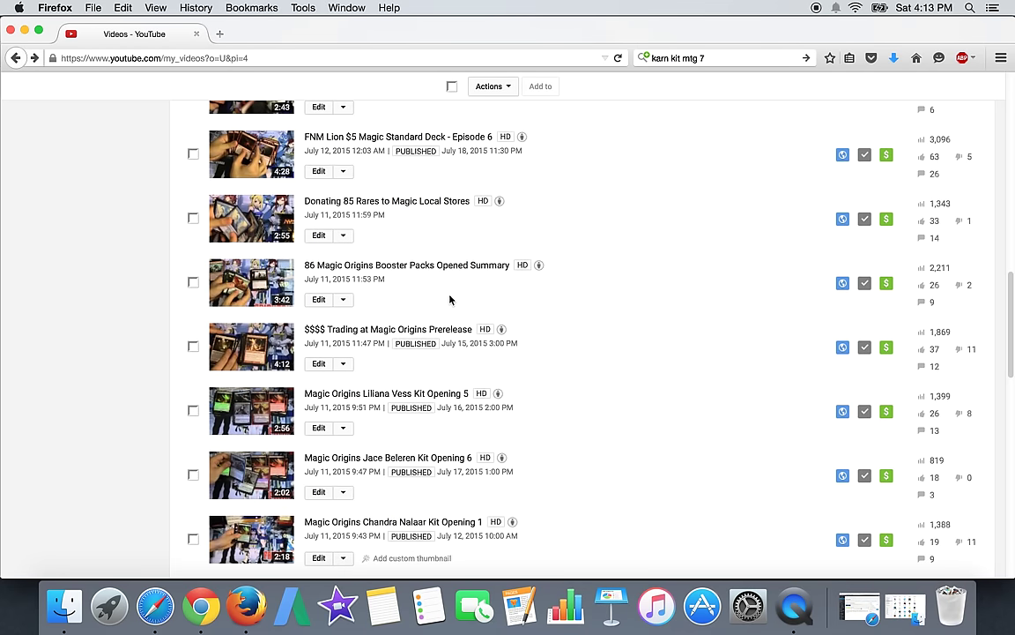
pyautogui.scroll(-3, 452, 300)
pyautogui.scroll(-10, 450, 299)
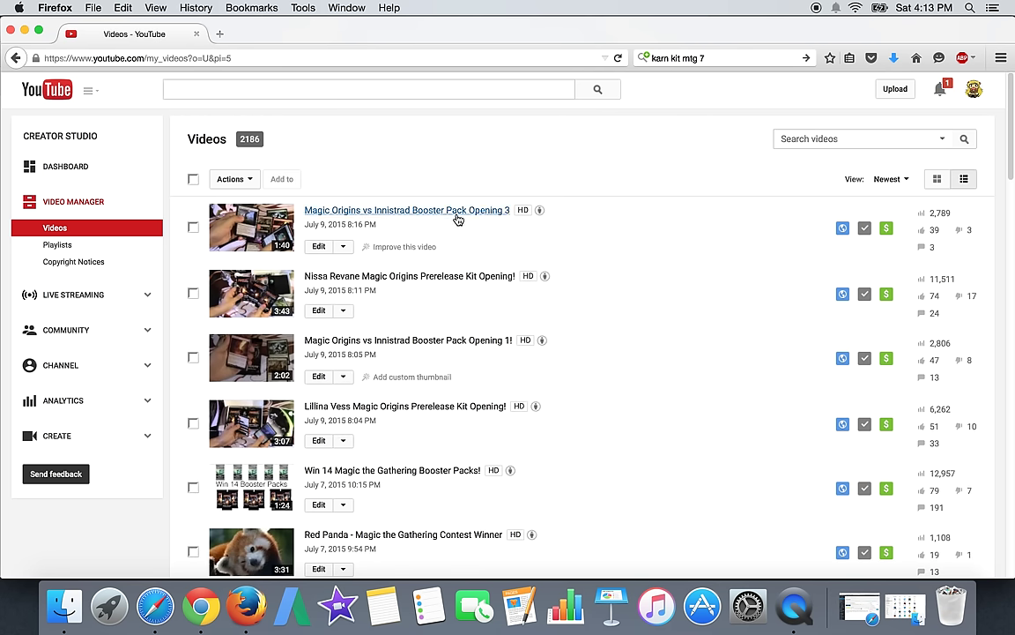
pyautogui.click(458, 215)
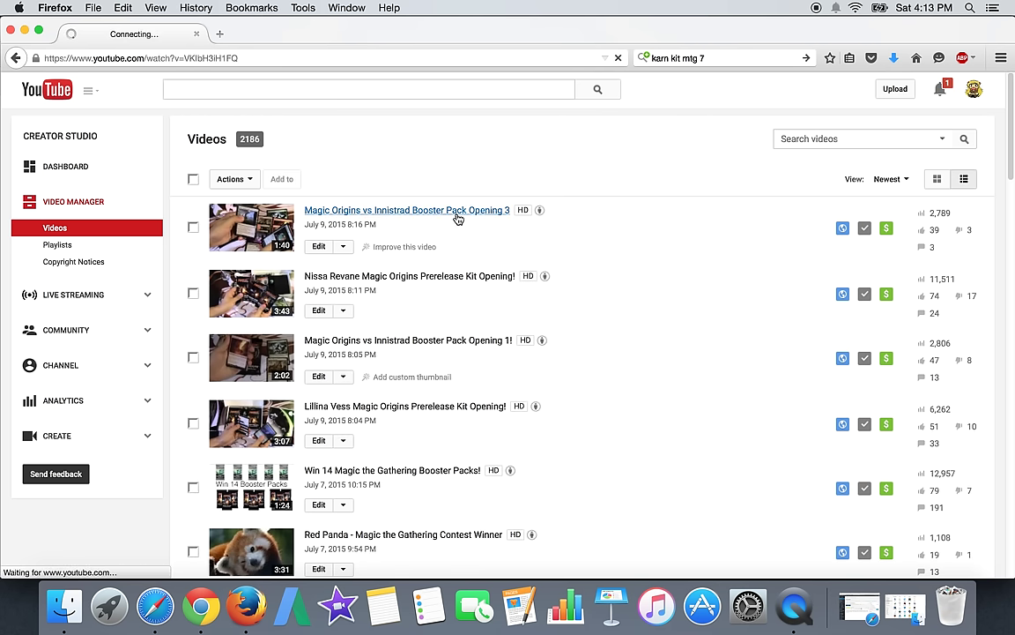
pyautogui.scroll(-3, 467, 379)
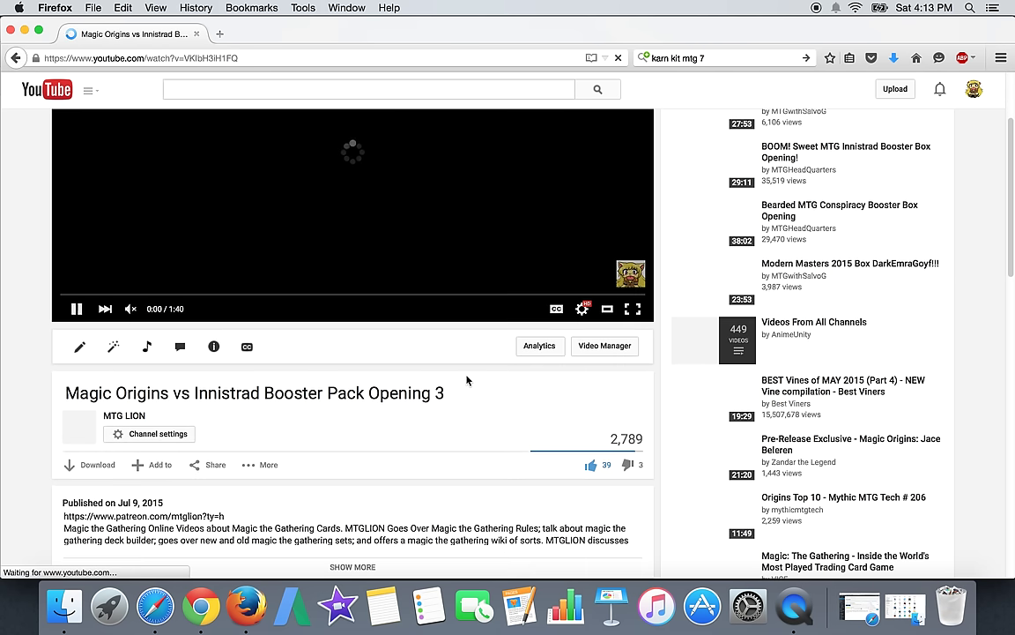
pyautogui.scroll(-4, 66, 379)
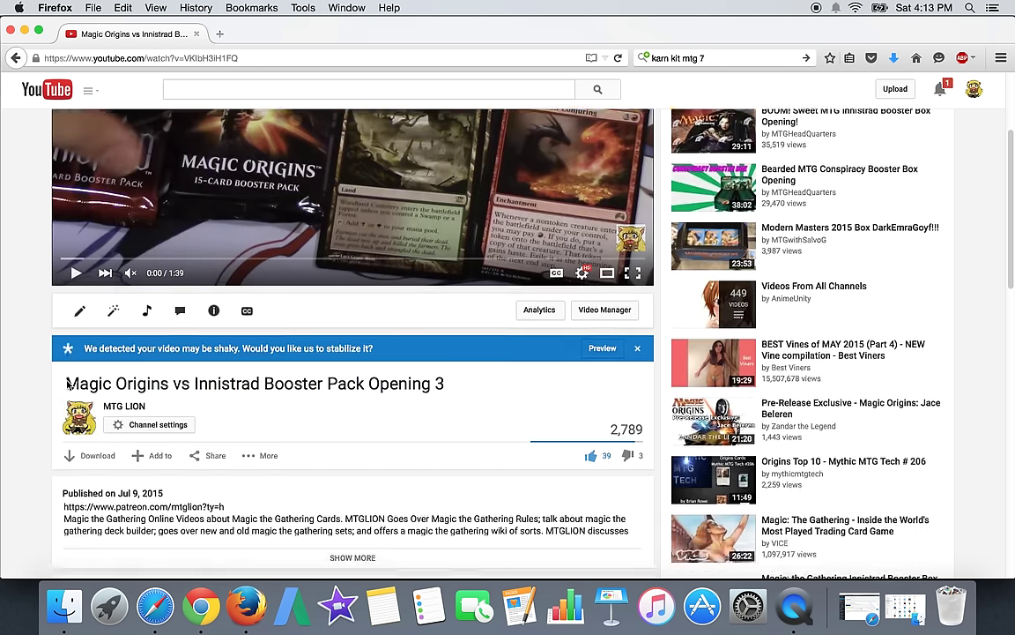
pyautogui.click(16, 59)
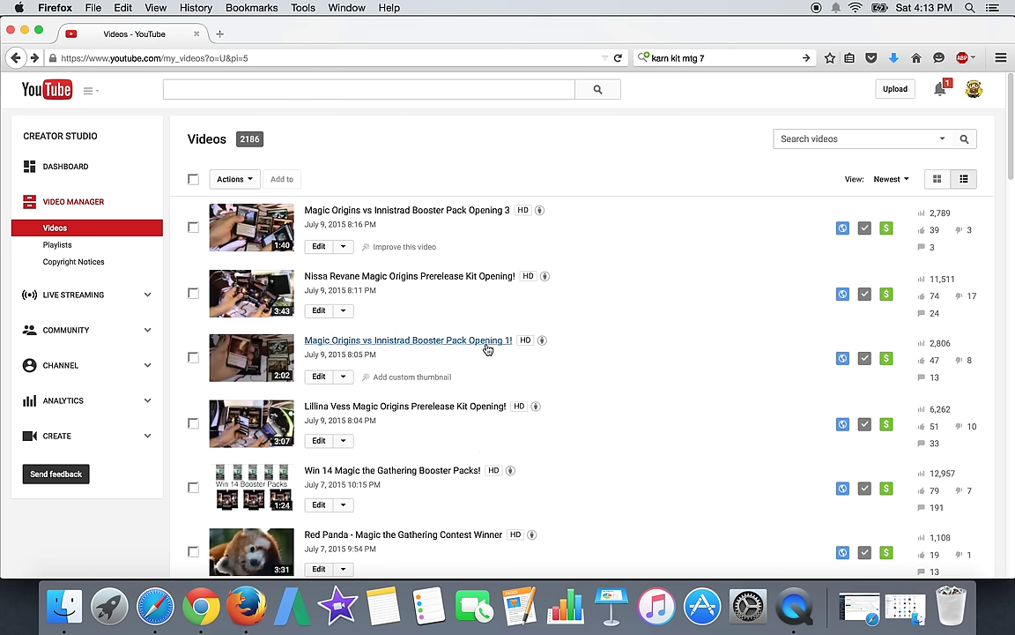
pyautogui.scroll(-3, 488, 349)
pyautogui.scroll(-3, 502, 391)
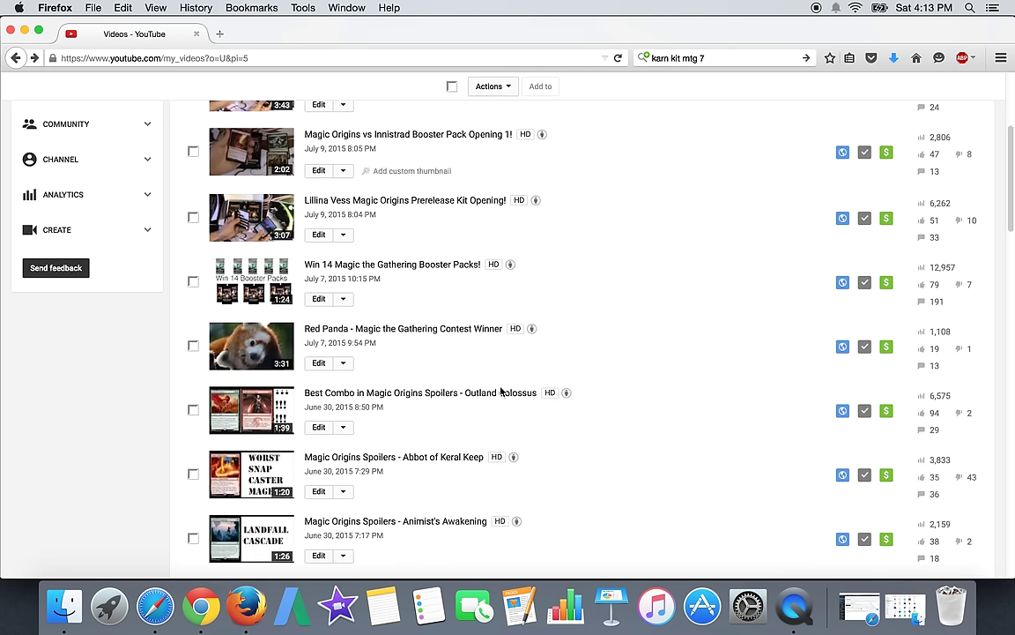
pyautogui.scroll(-1, 502, 390)
# - Open 'Win 14 Magic the Gathering Booster Packs!' and load three more comment batches to reach the 23-like story
pyautogui.click(461, 243)
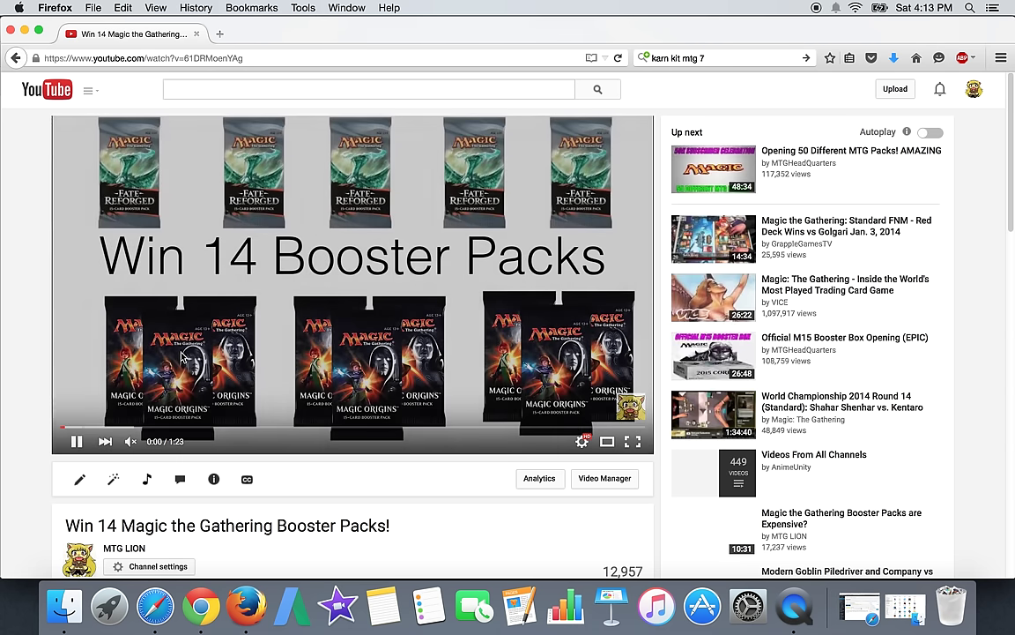
pyautogui.scroll(-5, 86, 441)
pyautogui.scroll(-2, 86, 440)
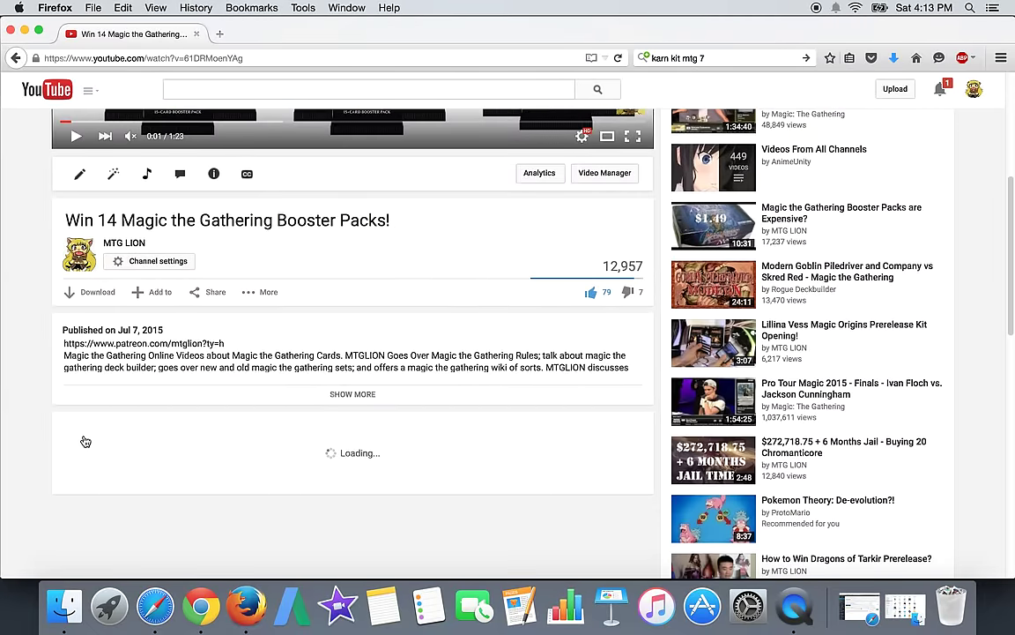
pyautogui.scroll(-3, 86, 440)
pyautogui.scroll(-2, 86, 439)
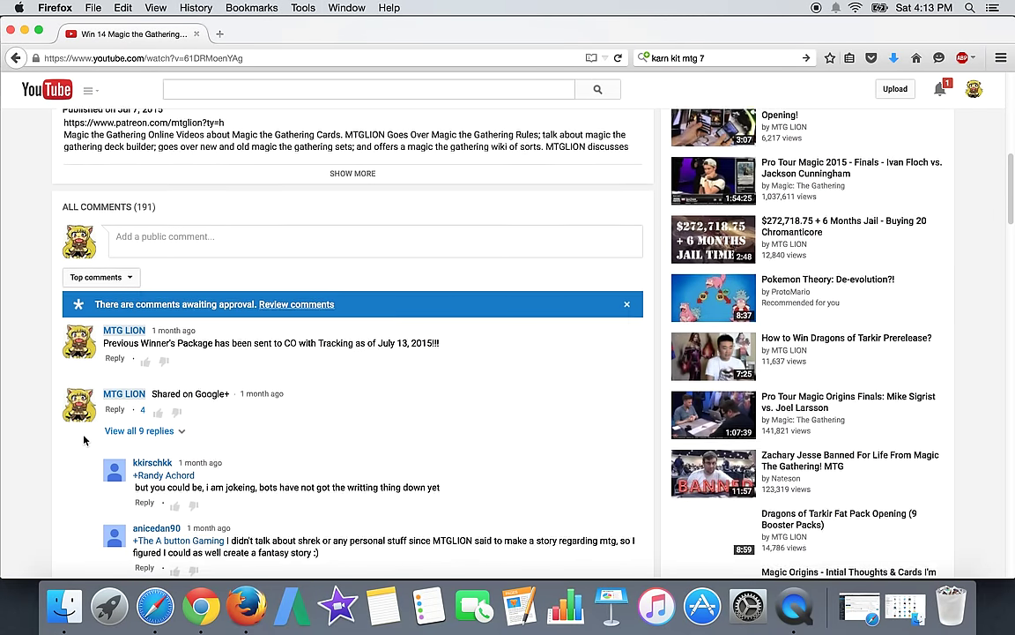
pyautogui.scroll(-1, 85, 439)
pyautogui.scroll(-5, 72, 386)
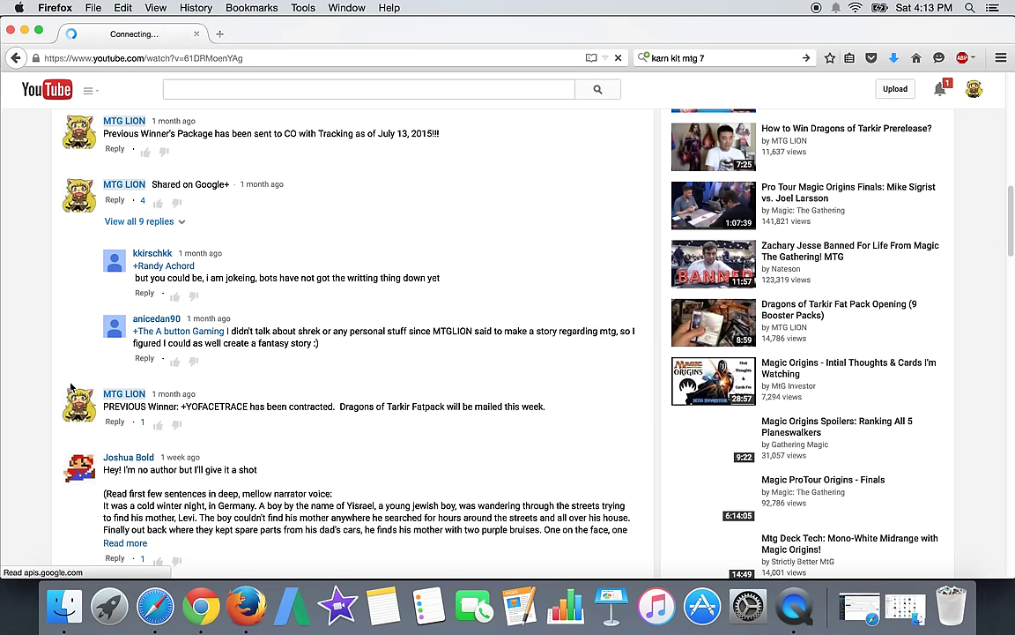
pyautogui.scroll(-5, 72, 386)
pyautogui.scroll(-3, 72, 385)
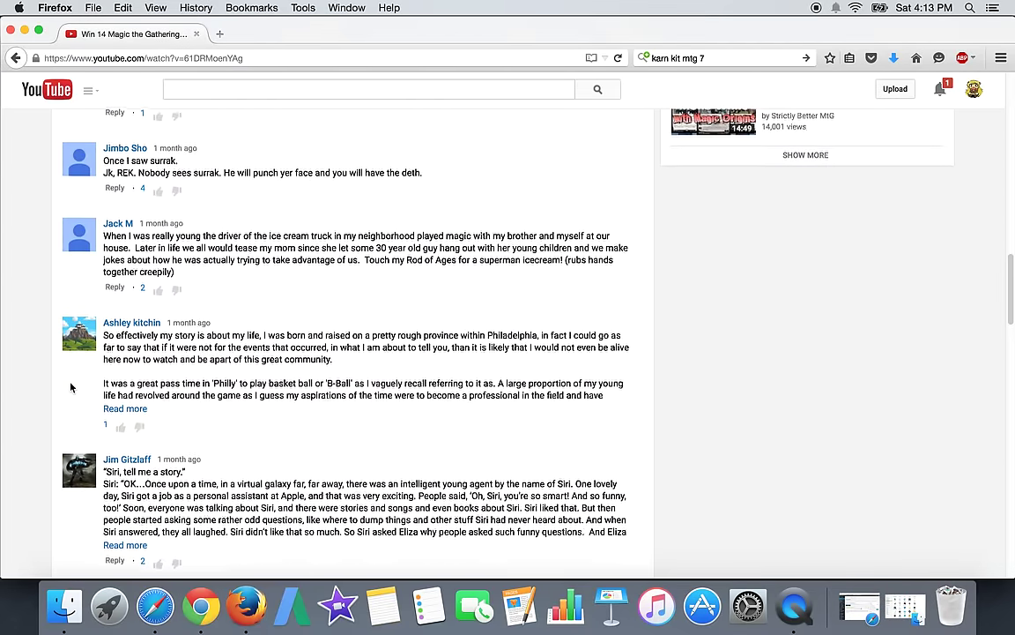
pyautogui.scroll(-3, 73, 387)
pyautogui.scroll(-4, 72, 386)
pyautogui.scroll(-3, 72, 386)
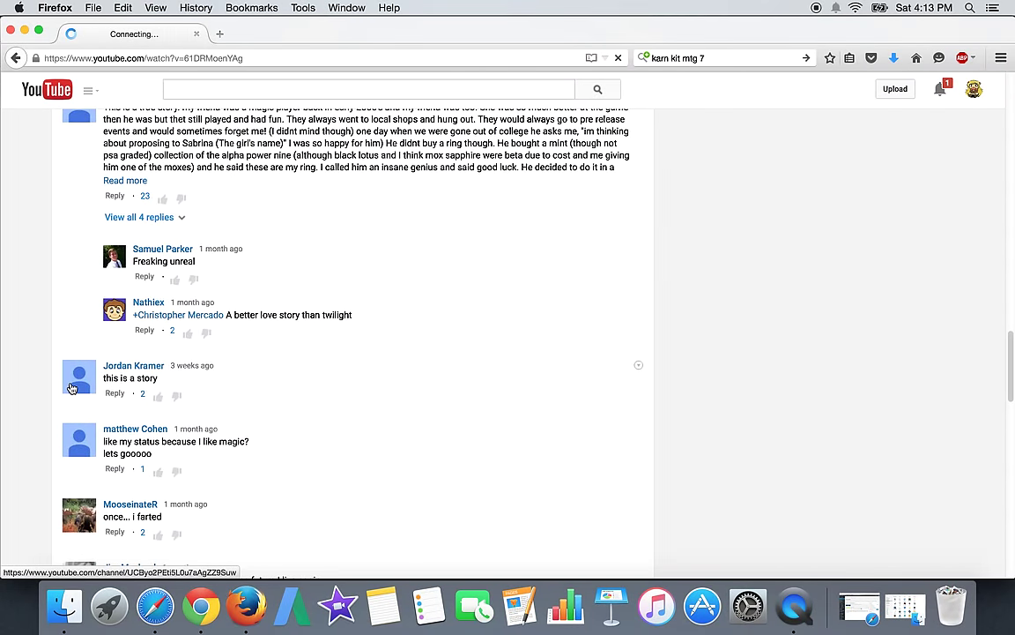
pyautogui.scroll(3, 72, 386)
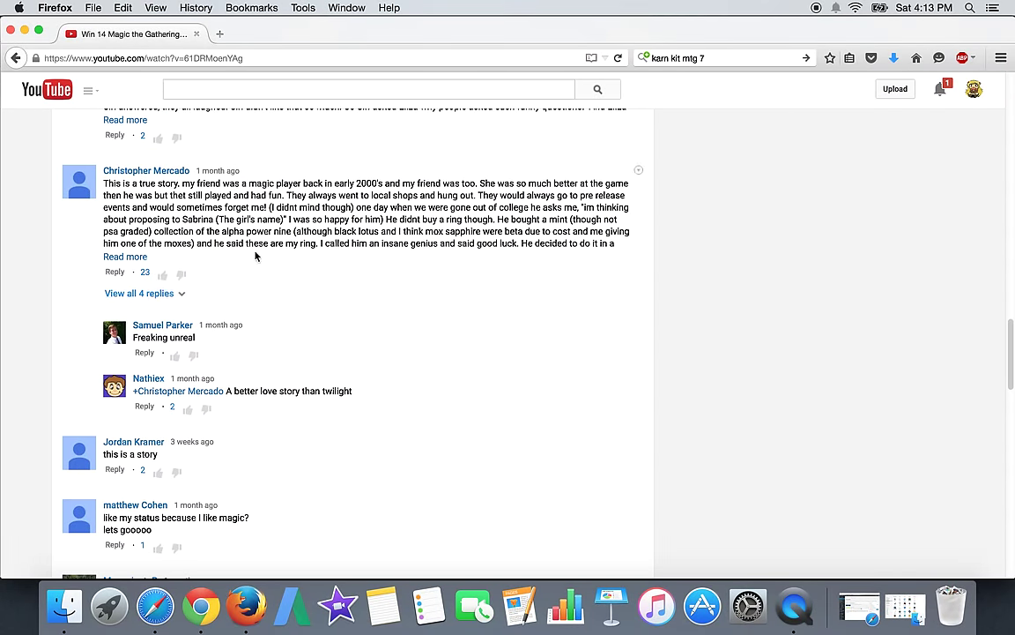
pyautogui.scroll(-4, 256, 257)
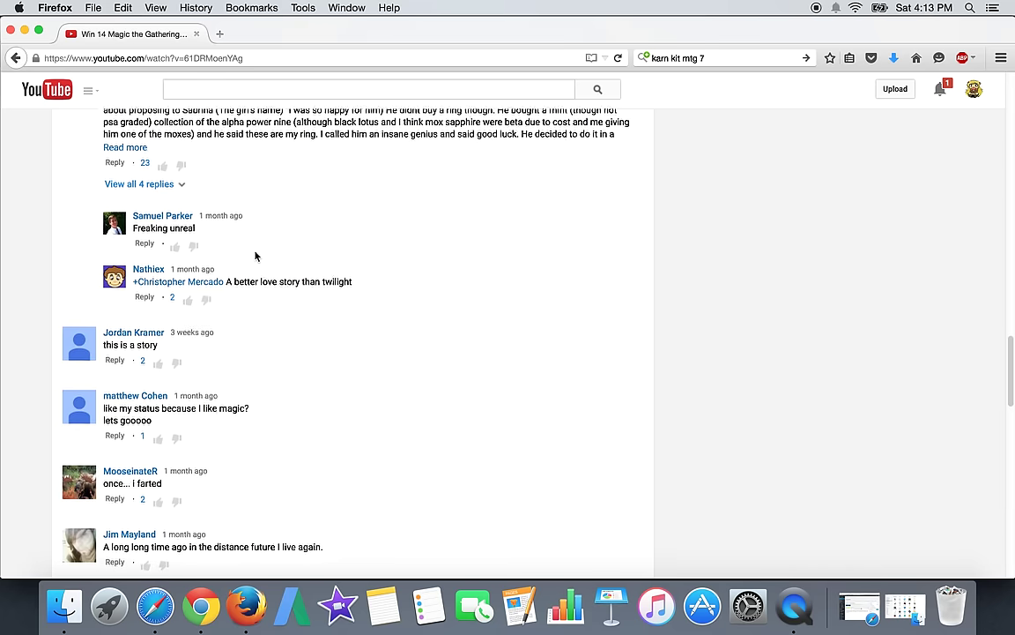
pyautogui.scroll(-3, 256, 256)
pyautogui.scroll(-3, 257, 257)
pyautogui.scroll(-3, 256, 257)
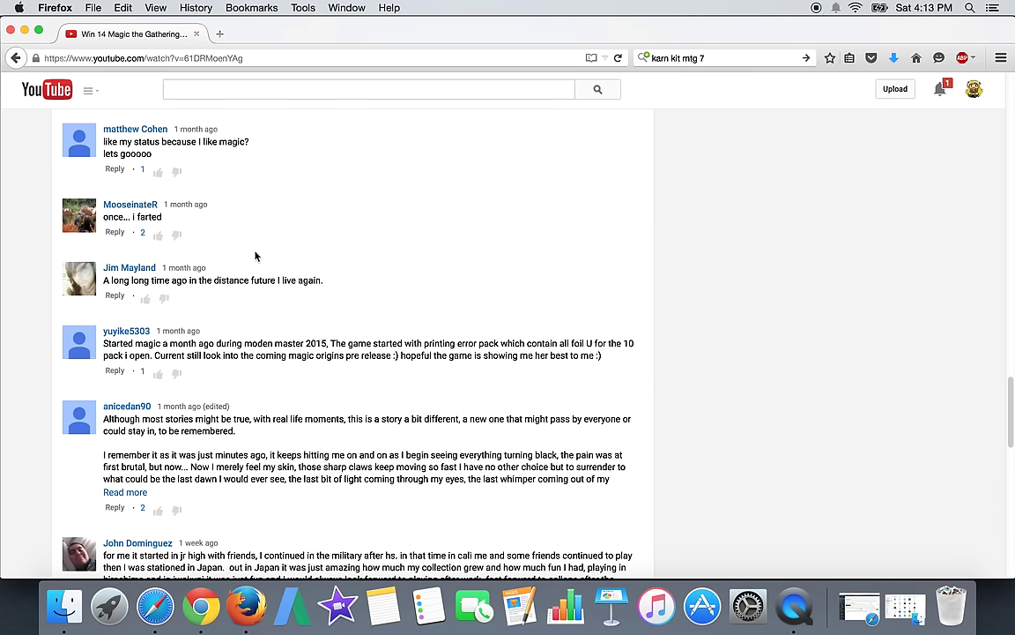
pyautogui.scroll(-3, 257, 256)
pyautogui.scroll(2, 256, 256)
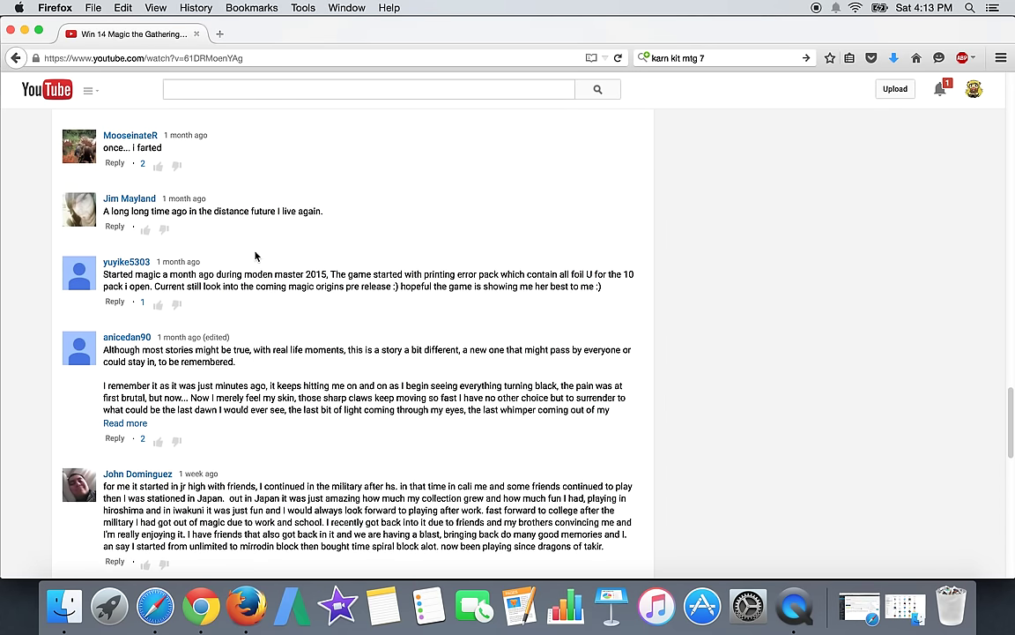
pyautogui.scroll(-3, 256, 256)
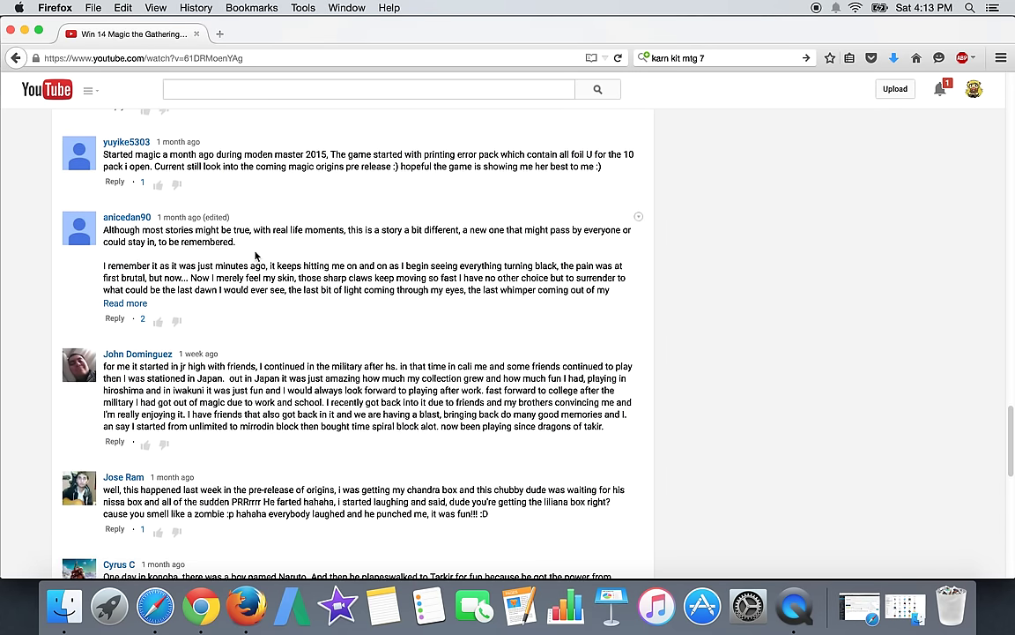
pyautogui.scroll(-3, 256, 256)
pyautogui.scroll(-2, 256, 256)
pyautogui.scroll(-5, 256, 253)
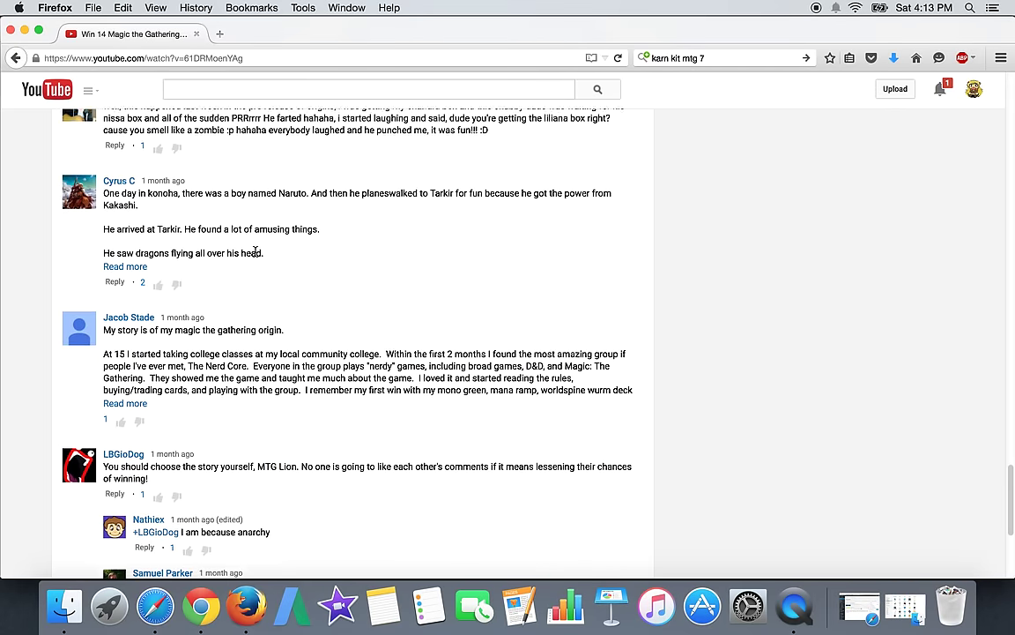
pyautogui.scroll(-2, 257, 253)
pyautogui.scroll(-1, 256, 253)
pyautogui.scroll(2, 257, 253)
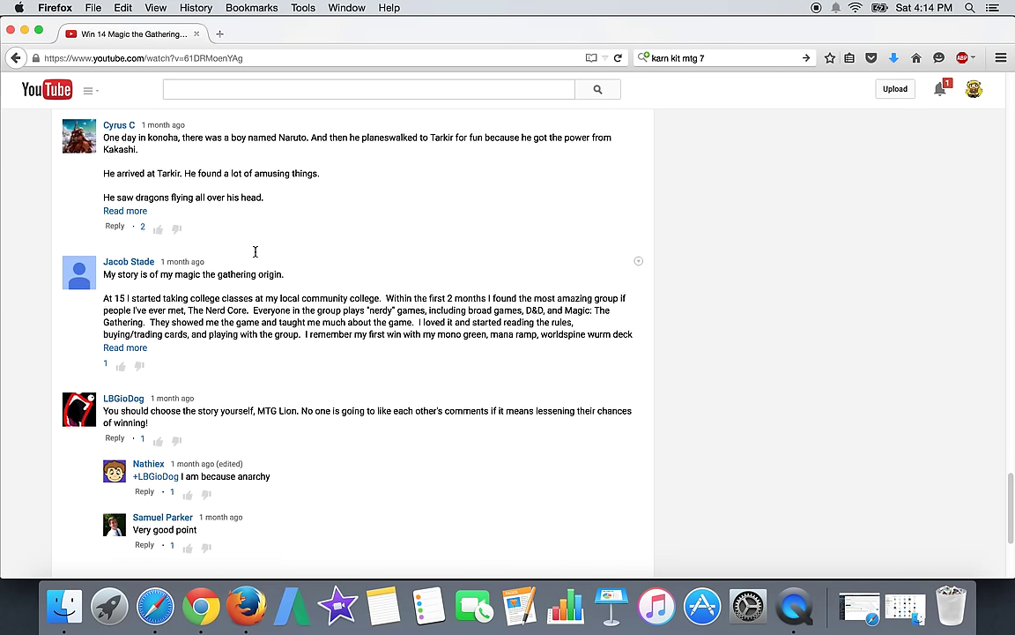
pyautogui.scroll(1, 256, 253)
pyautogui.scroll(-5, 257, 257)
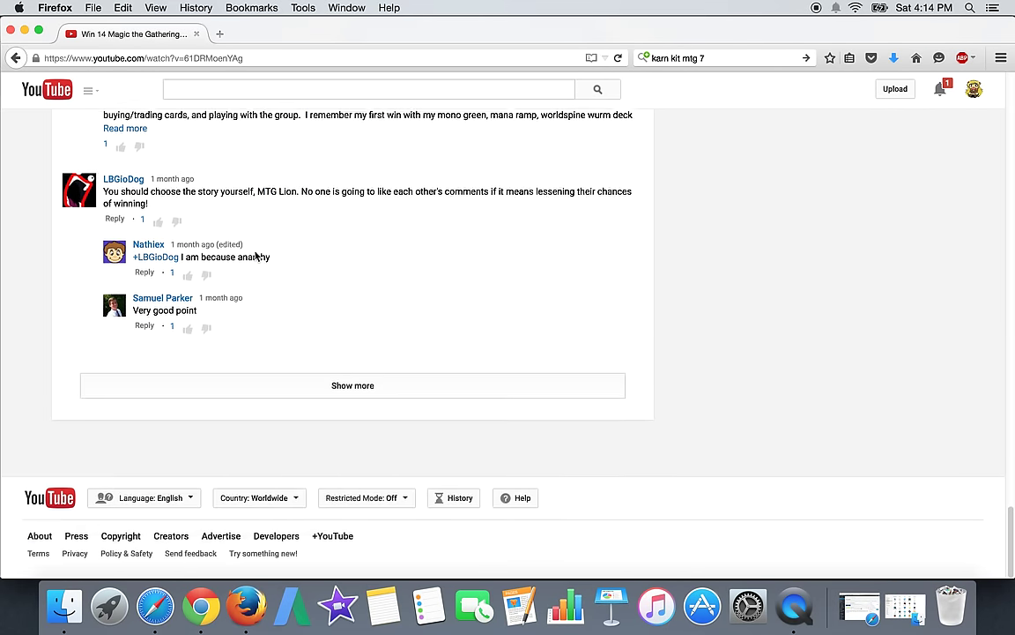
pyautogui.click(212, 383)
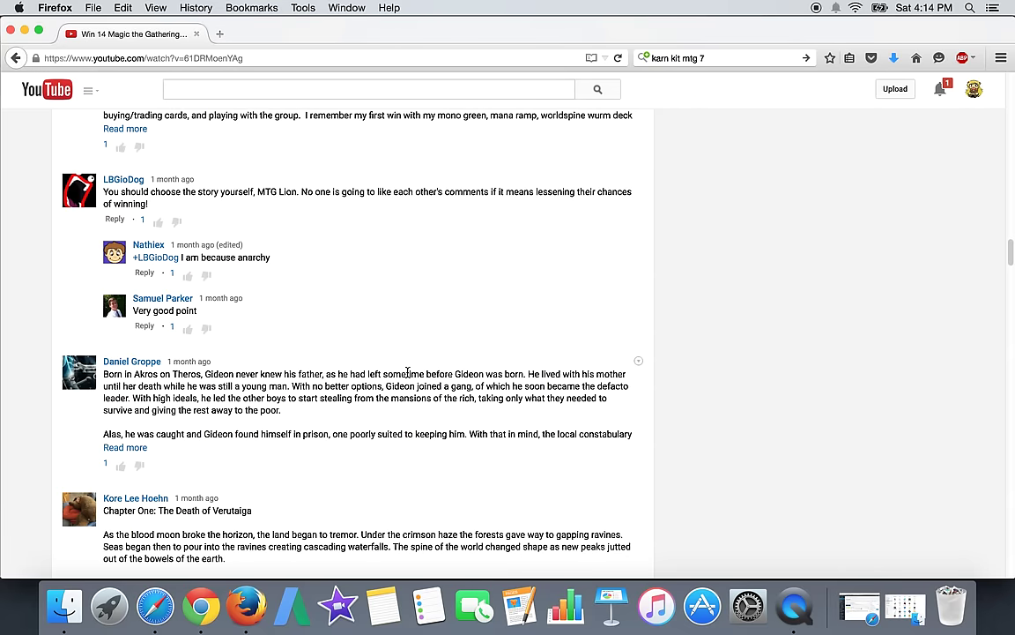
pyautogui.scroll(-5, 407, 372)
pyautogui.scroll(-5, 407, 372)
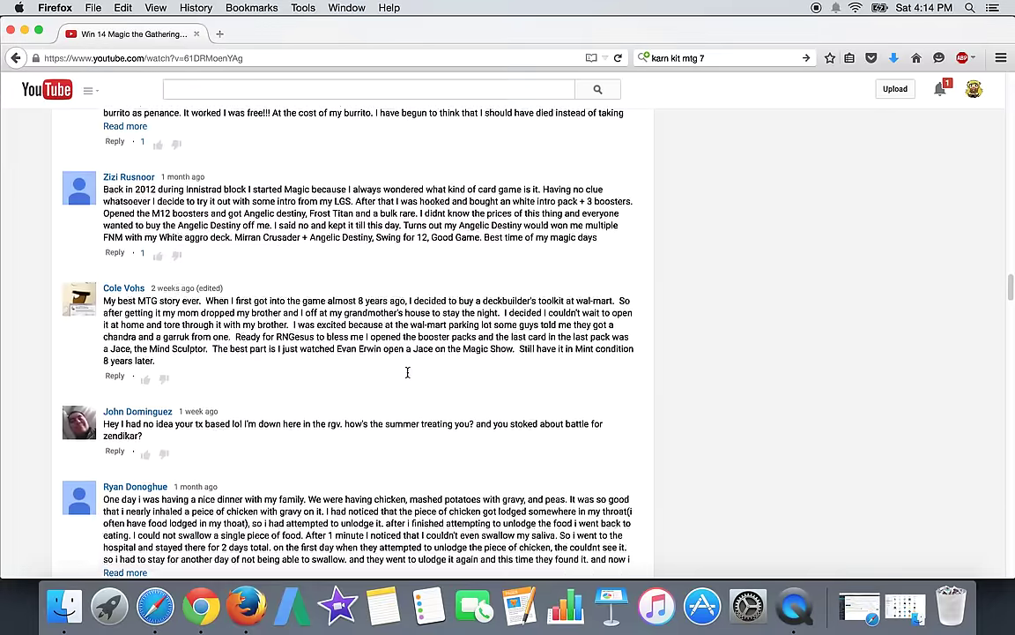
pyautogui.scroll(-5, 408, 372)
pyautogui.scroll(-5, 408, 372)
pyautogui.scroll(-5, 407, 372)
pyautogui.scroll(-5, 408, 372)
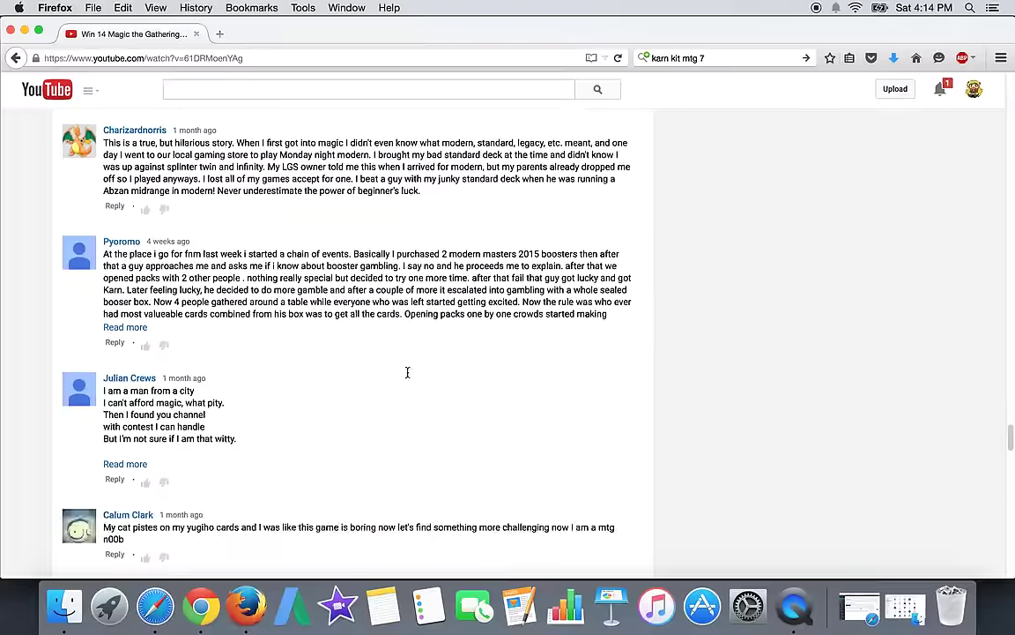
pyautogui.scroll(-5, 407, 372)
pyautogui.scroll(-5, 407, 372)
pyautogui.scroll(-5, 407, 372)
pyautogui.scroll(-5, 408, 372)
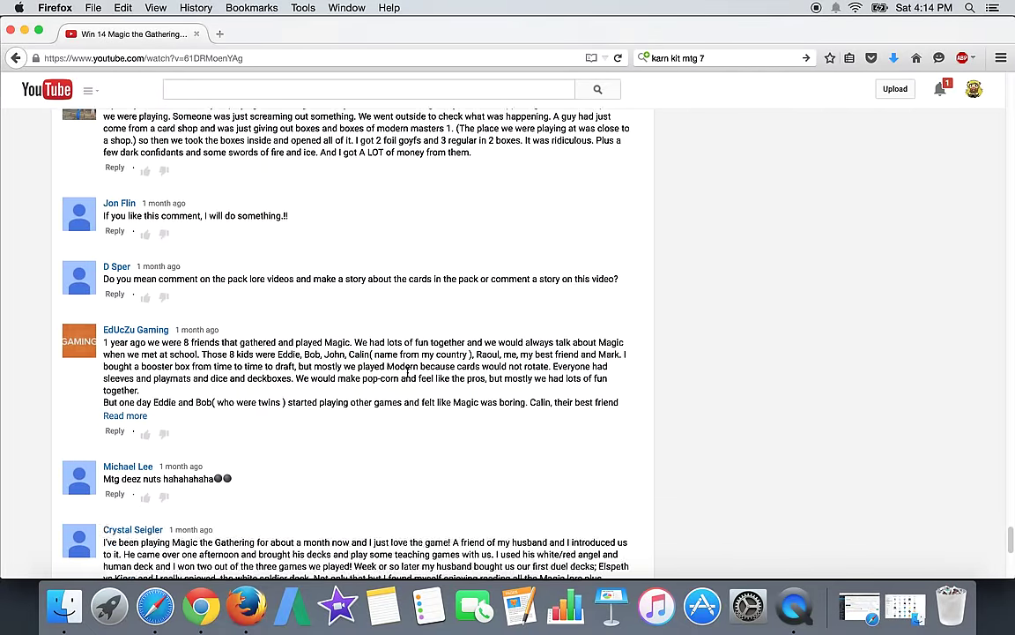
pyautogui.scroll(-5, 408, 372)
pyautogui.click(385, 391)
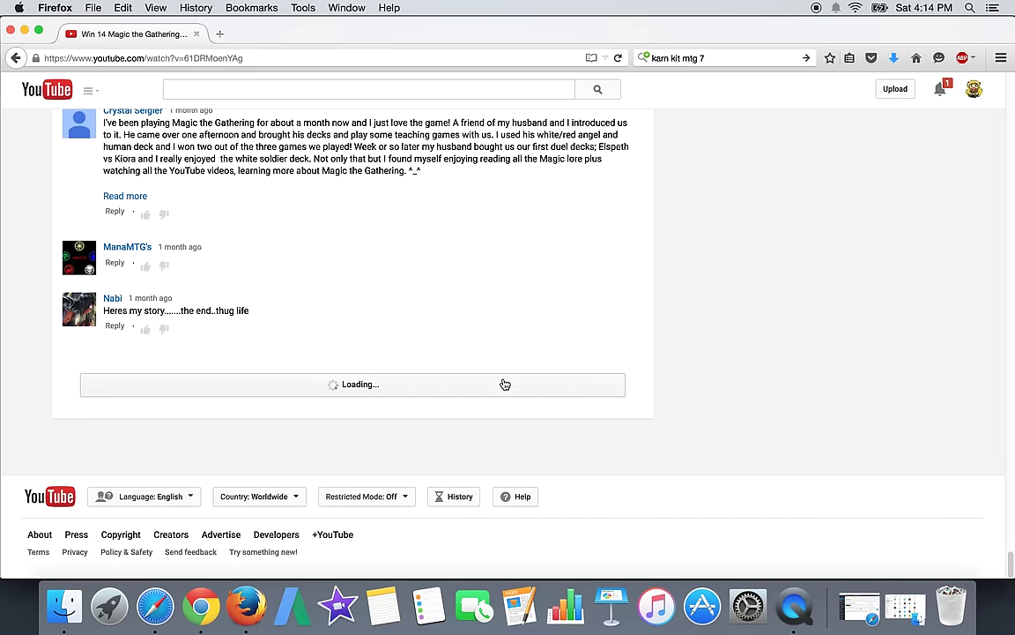
pyautogui.scroll(-10, 504, 382)
pyautogui.scroll(-5, 504, 383)
pyautogui.scroll(5, 504, 382)
pyautogui.scroll(5, 504, 382)
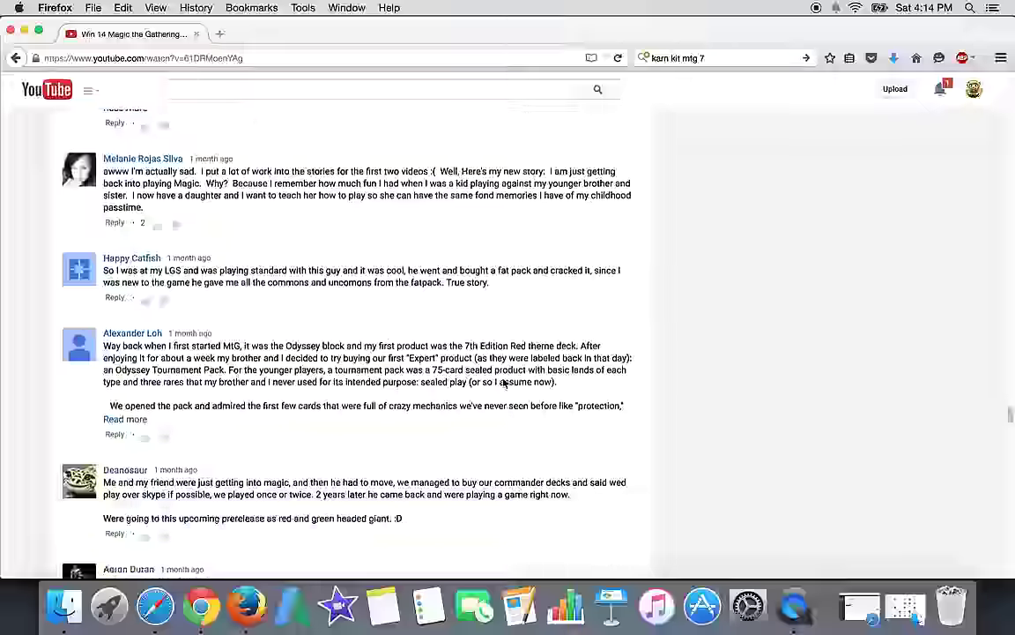
pyautogui.scroll(-10, 504, 382)
pyautogui.scroll(-8, 504, 383)
pyautogui.scroll(-1, 504, 383)
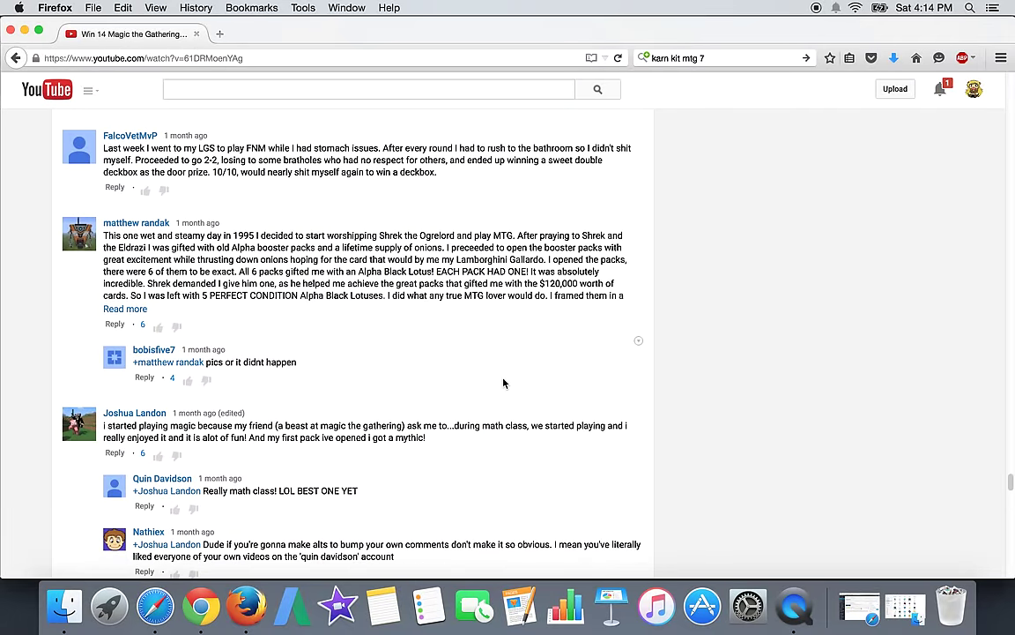
pyautogui.scroll(-5, 504, 383)
pyautogui.scroll(-5, 505, 383)
pyautogui.scroll(-3, 504, 382)
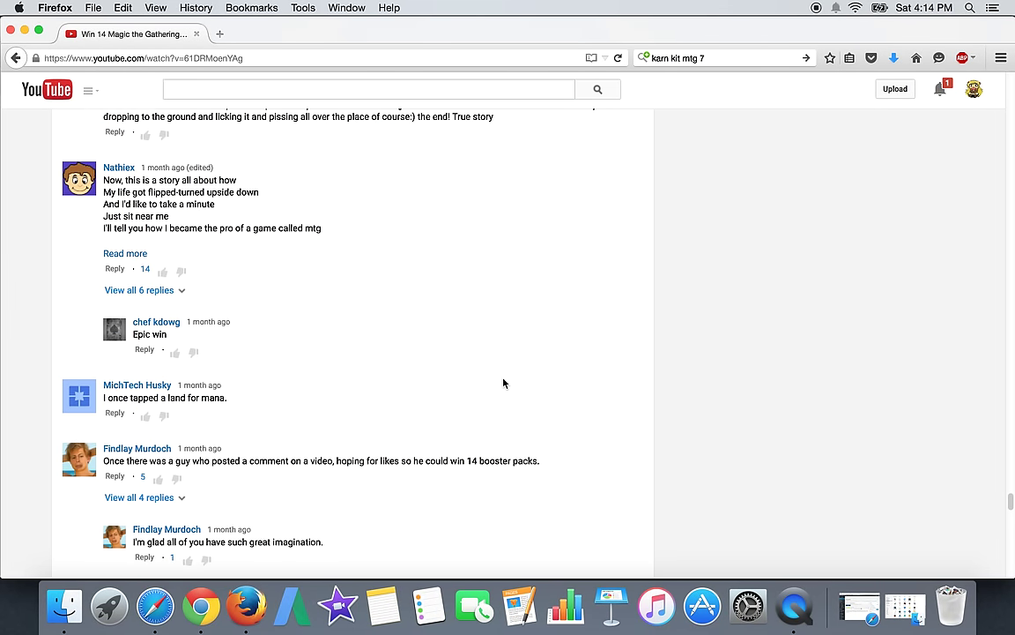
pyautogui.scroll(-1, 504, 382)
pyautogui.moveTo(382, 328)
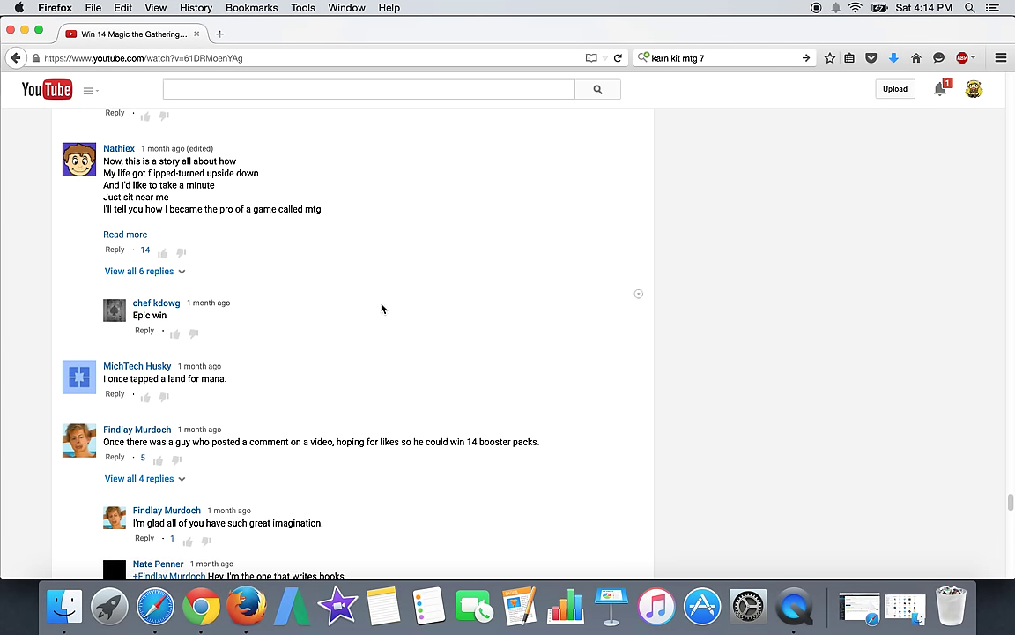
pyautogui.scroll(-6, 381, 308)
pyautogui.scroll(-6, 381, 307)
pyautogui.scroll(-6, 381, 308)
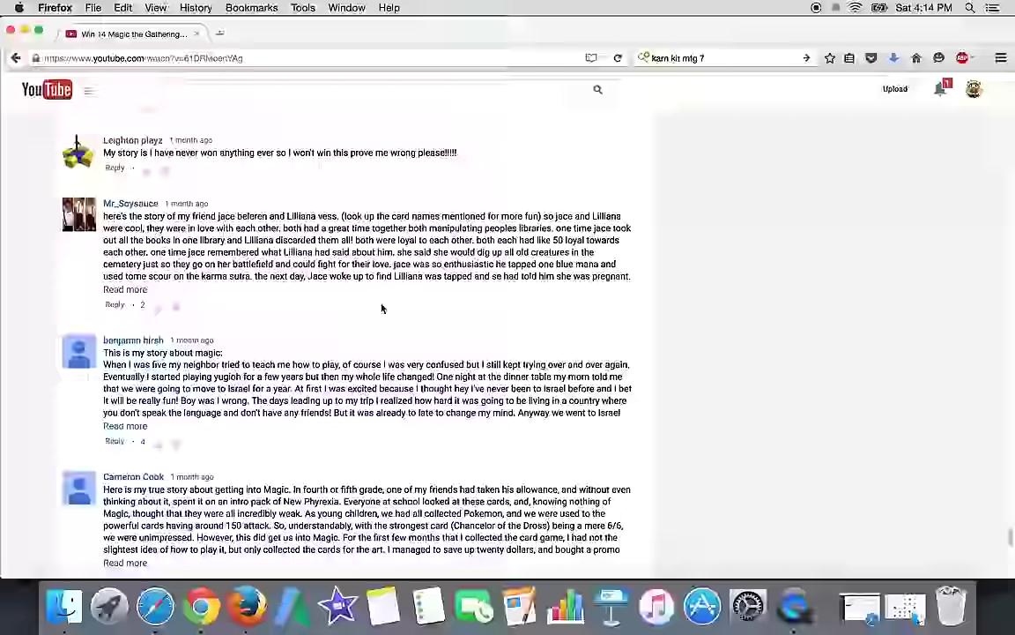
pyautogui.scroll(-6, 381, 307)
pyautogui.scroll(1, 381, 308)
pyautogui.click(353, 400)
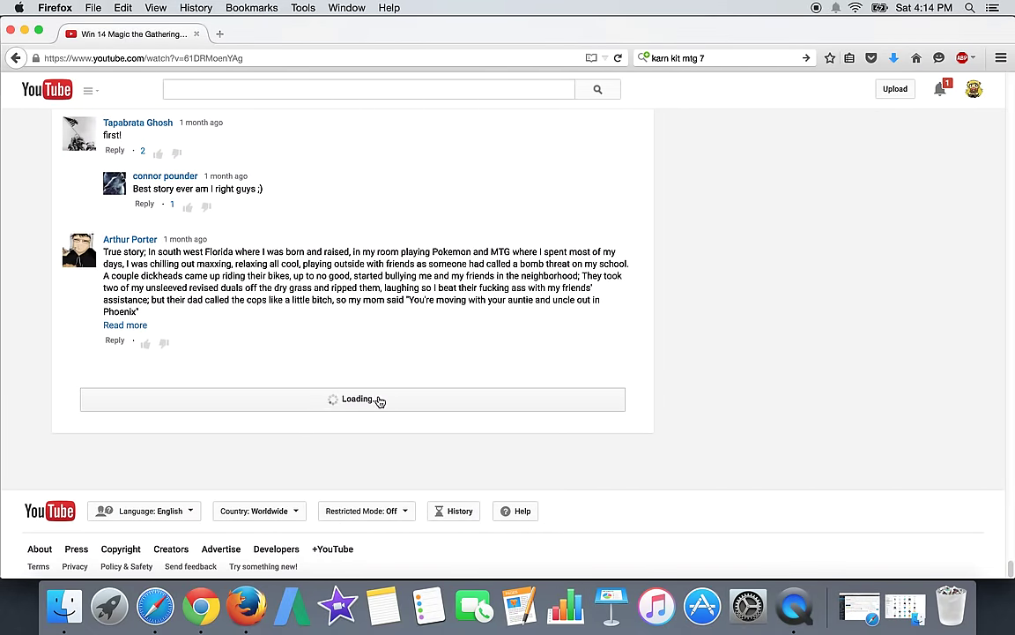
pyautogui.scroll(-5, 438, 403)
pyautogui.scroll(-5, 439, 403)
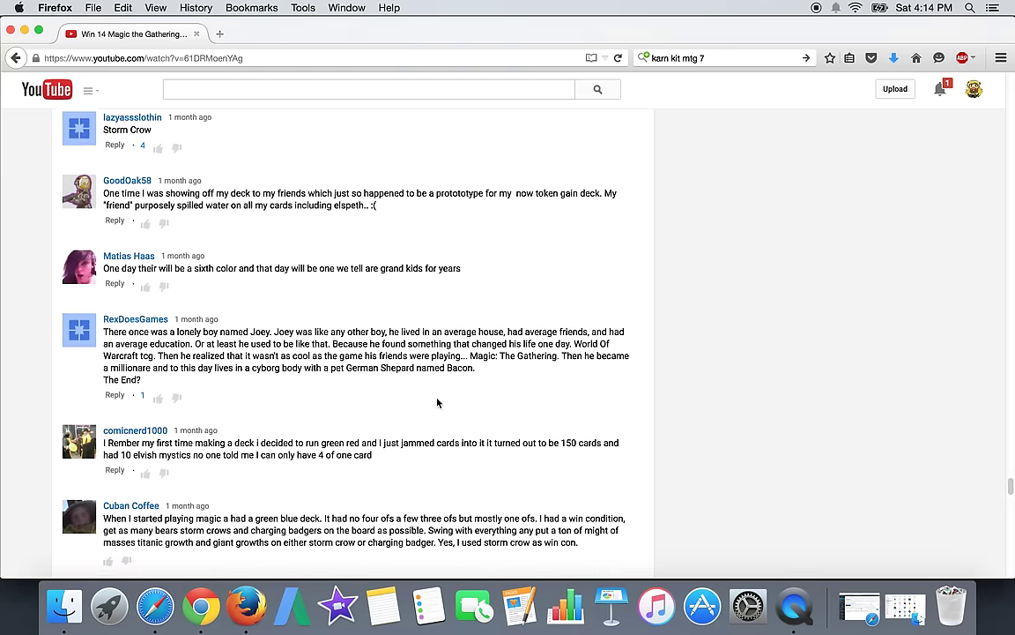
pyautogui.scroll(-3, 438, 403)
pyautogui.scroll(-6, 438, 403)
pyautogui.scroll(-4, 438, 403)
pyautogui.scroll(-6, 438, 403)
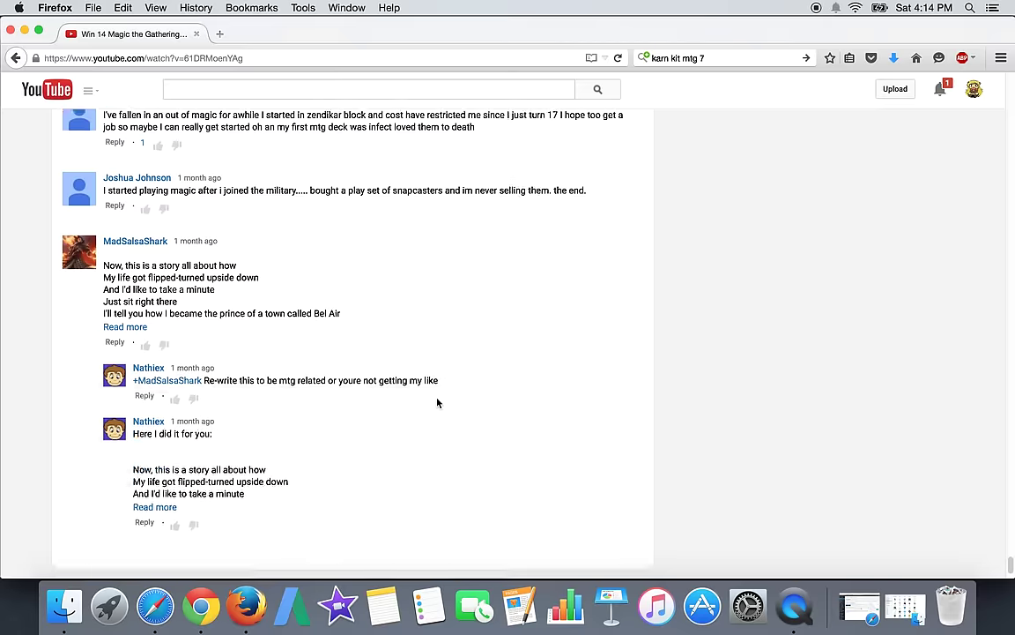
pyautogui.scroll(-4, 438, 402)
pyautogui.scroll(2, 438, 402)
pyautogui.scroll(8, 438, 403)
pyautogui.scroll(8, 438, 403)
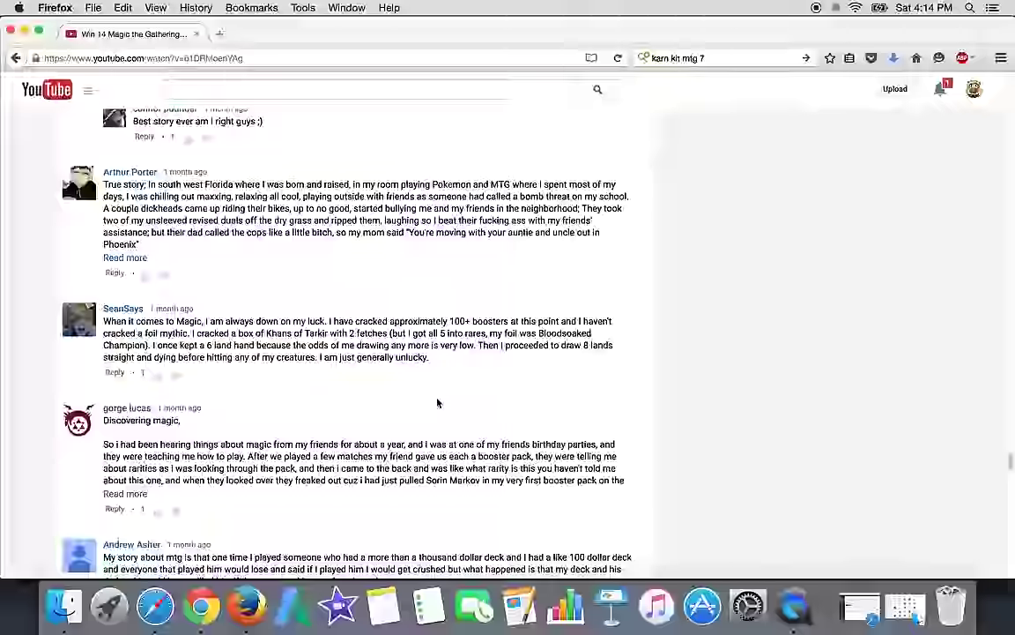
pyautogui.scroll(8, 438, 403)
pyautogui.scroll(10, 438, 403)
pyautogui.scroll(-2, 438, 403)
pyautogui.scroll(-8, 438, 402)
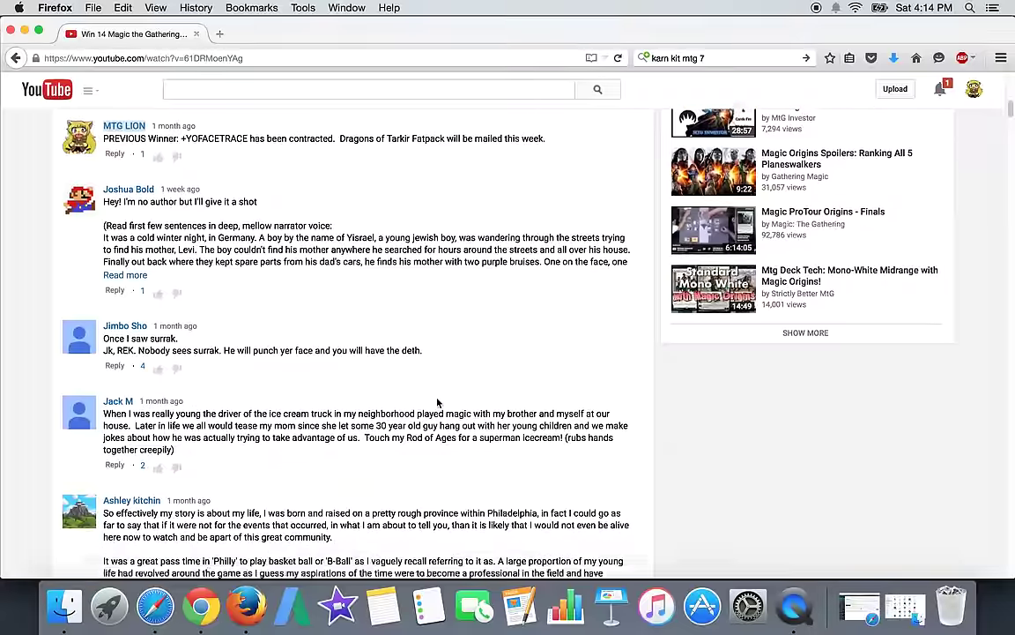
pyautogui.scroll(-3, 439, 403)
pyautogui.scroll(-4, 438, 403)
pyautogui.scroll(-3, 439, 403)
pyautogui.scroll(-3, 438, 403)
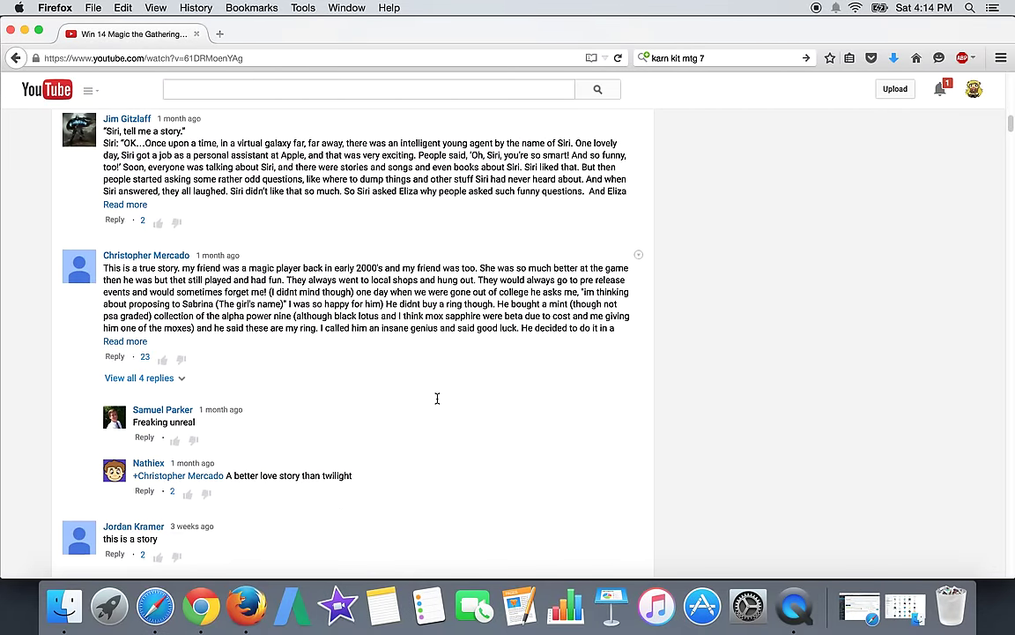
pyautogui.scroll(-2, 422, 403)
pyautogui.click(126, 334)
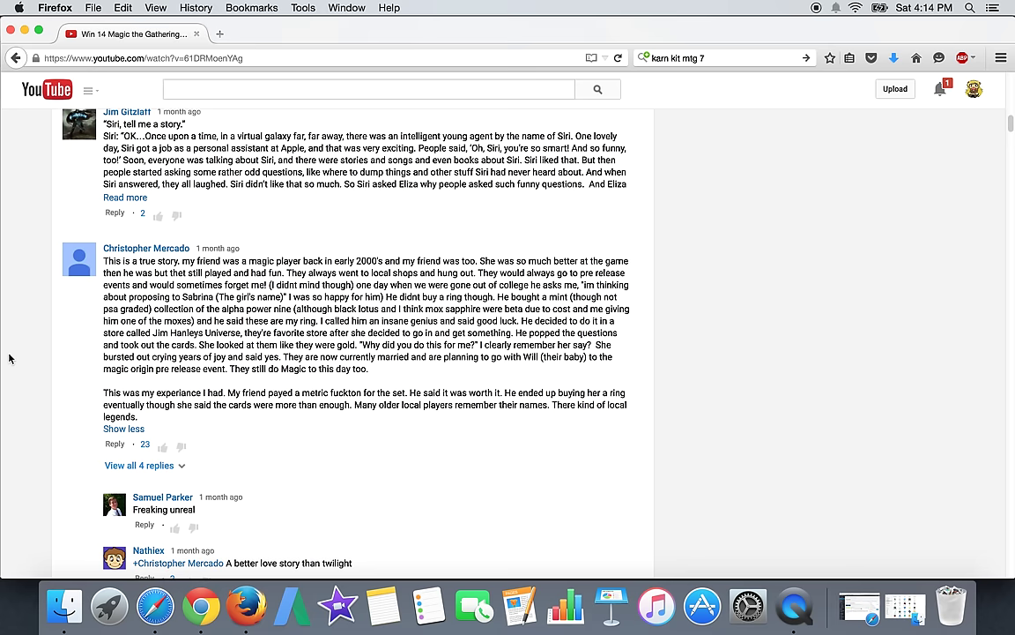
pyautogui.click(138, 464)
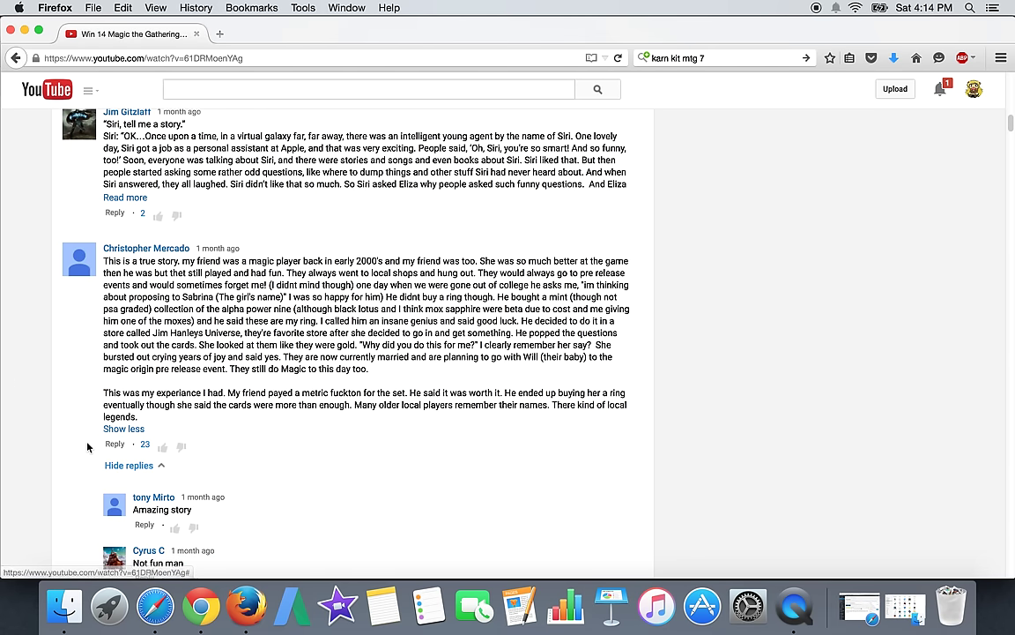
pyautogui.scroll(-5, 88, 447)
pyautogui.scroll(2, 87, 447)
pyautogui.scroll(2, 87, 447)
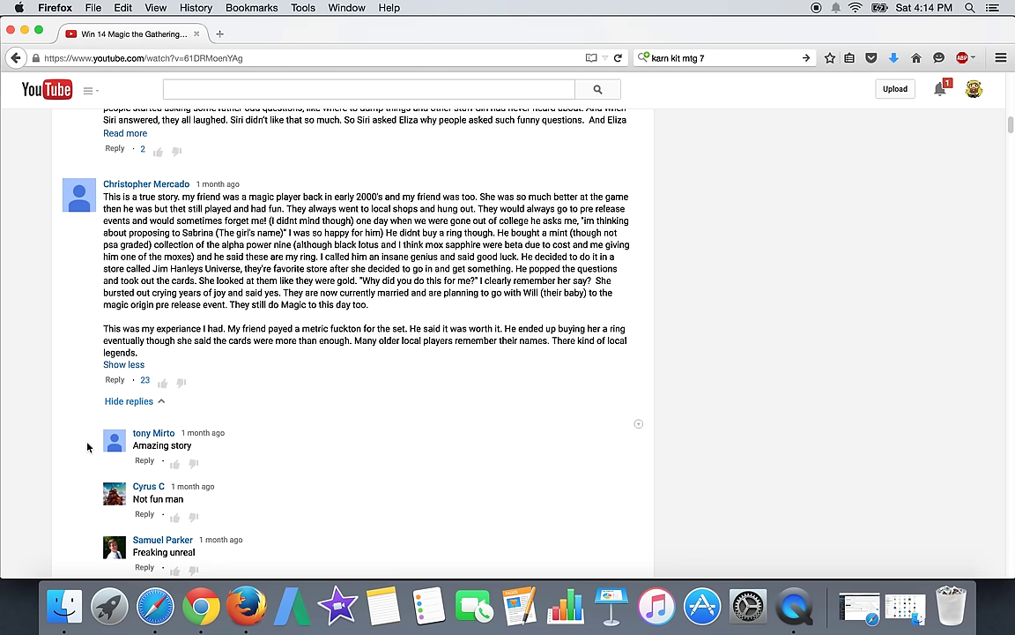
pyautogui.scroll(1, 88, 447)
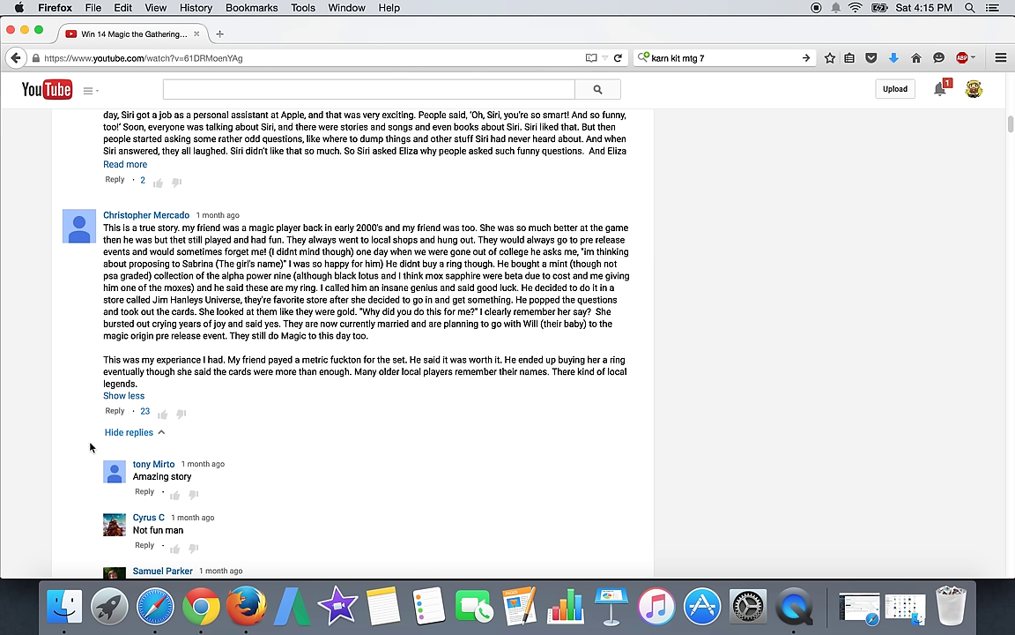
pyautogui.moveTo(352, 264)
pyautogui.click(116, 411)
pyautogui.write('hi')
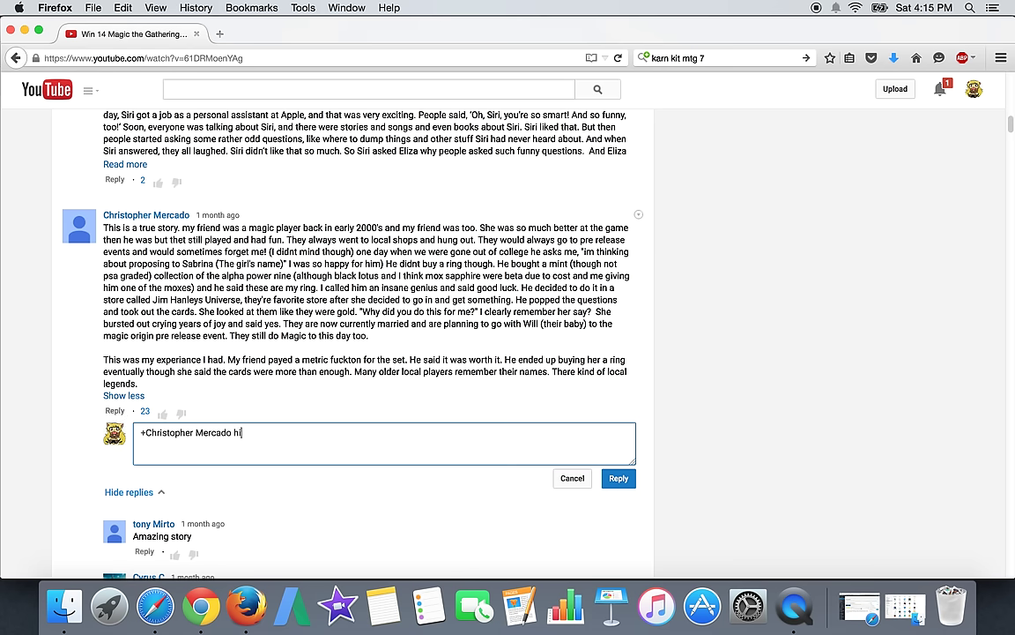
pyautogui.click(619, 477)
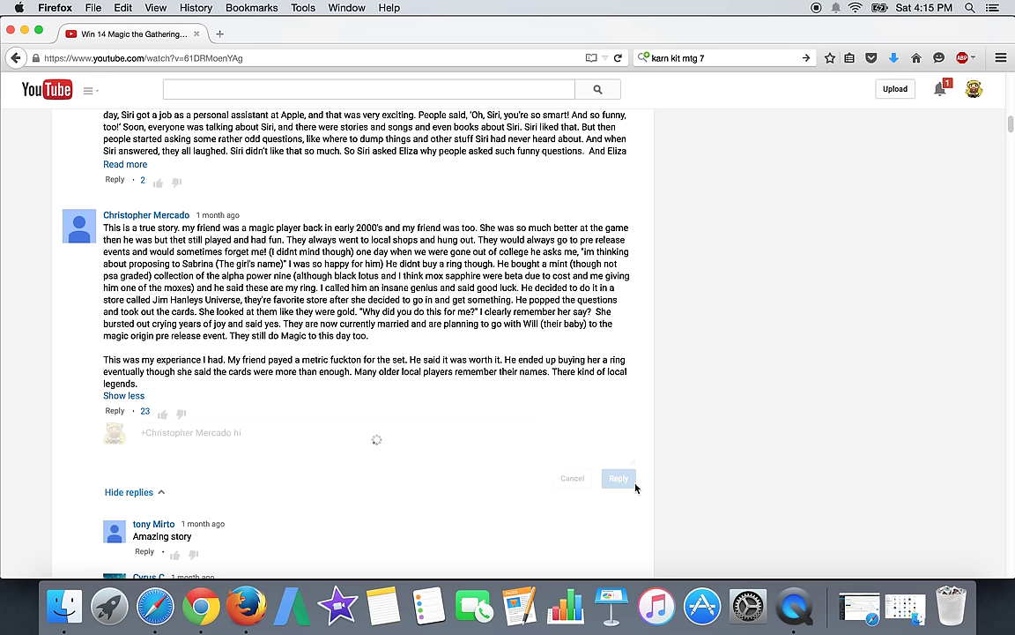
pyautogui.scroll(-8, 636, 488)
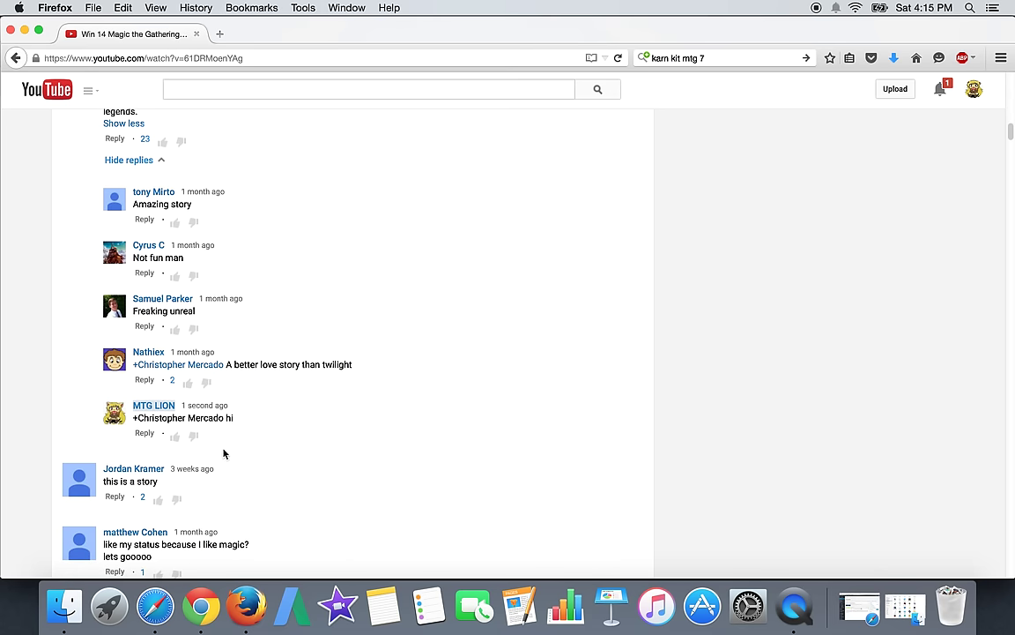
pyautogui.click(144, 432)
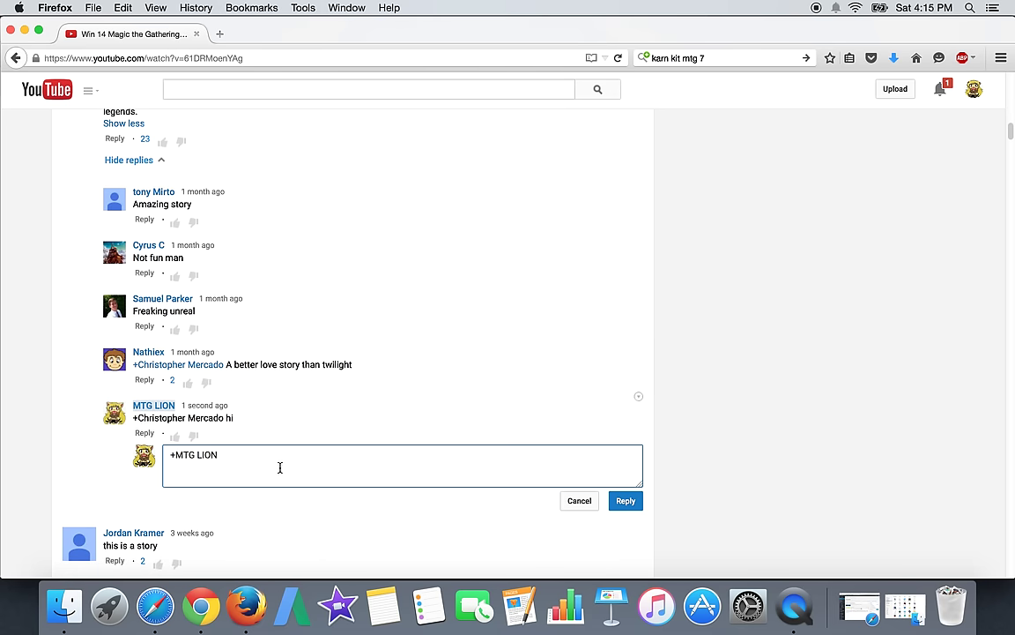
pyautogui.write('contact me.  ')
pyautogui.write(':)')
pyautogui.click(626, 501)
pyautogui.scroll(8, 621, 456)
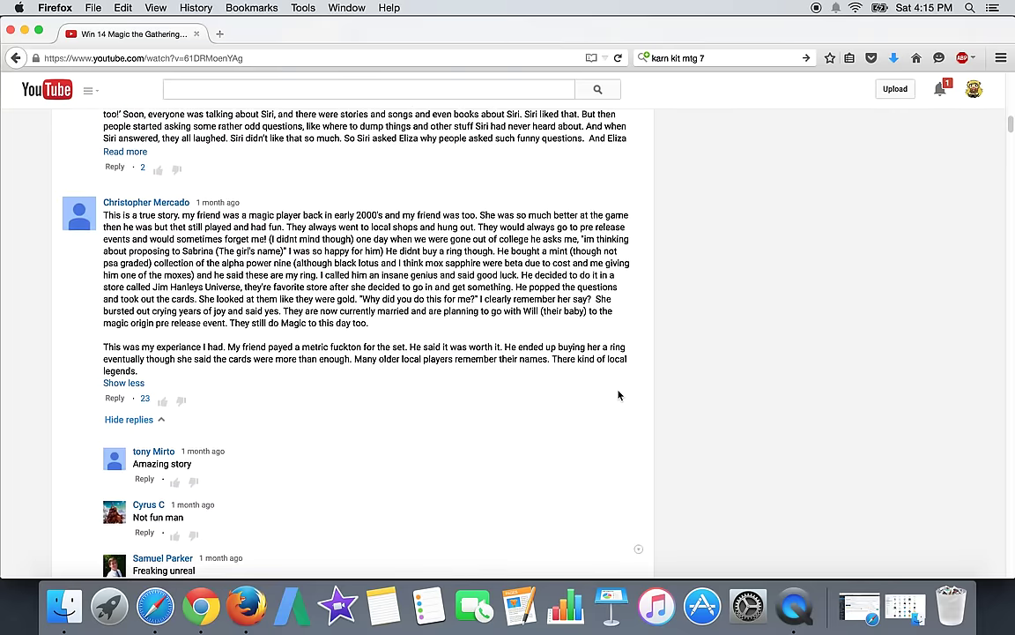
pyautogui.scroll(5, 620, 395)
pyautogui.scroll(5, 620, 395)
pyautogui.scroll(4, 619, 395)
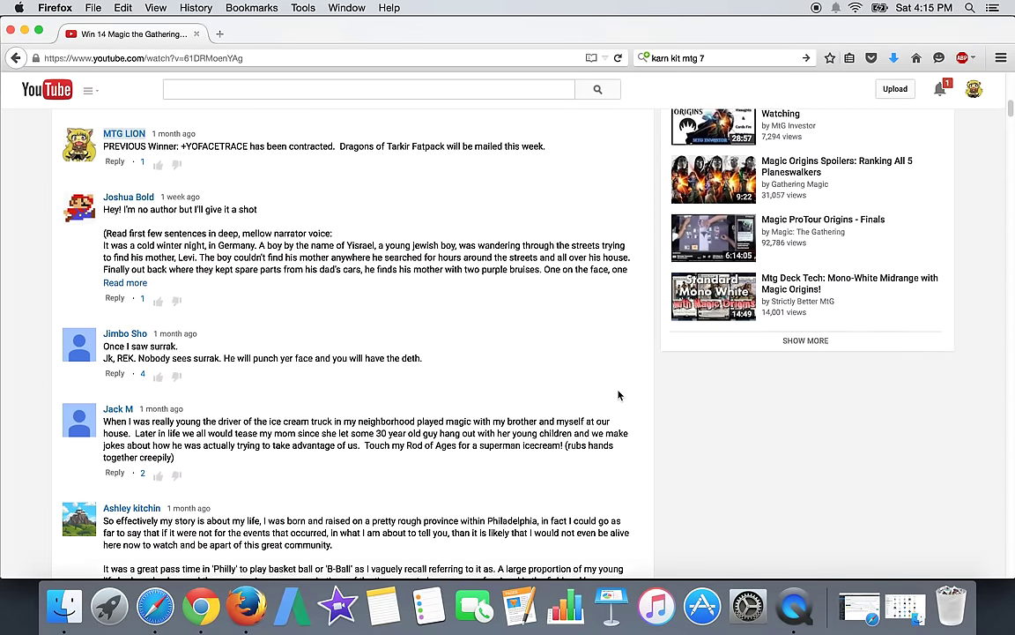
pyautogui.scroll(-3, 620, 395)
pyautogui.scroll(10, 620, 395)
pyautogui.scroll(4, 620, 395)
pyautogui.scroll(-4, 619, 395)
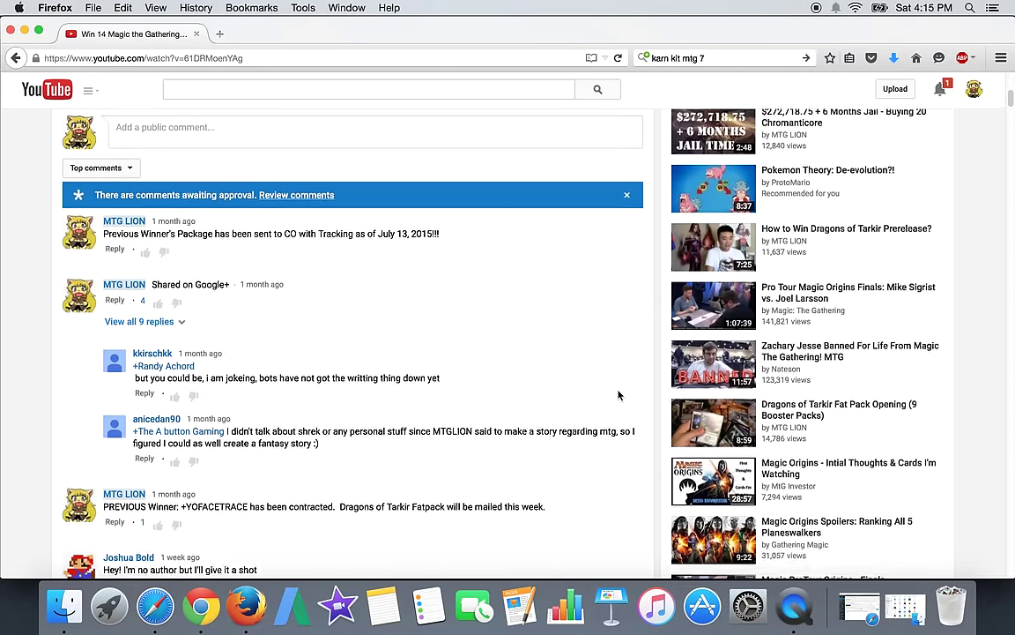
pyautogui.scroll(-2, 620, 395)
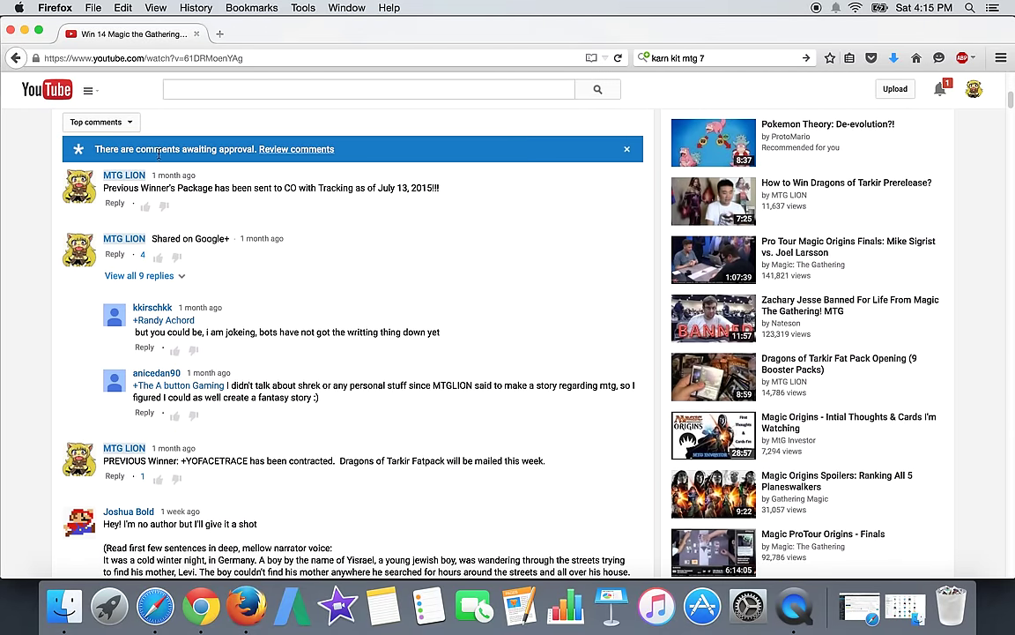
pyautogui.scroll(8, 253, 274)
pyautogui.scroll(1, 282, 312)
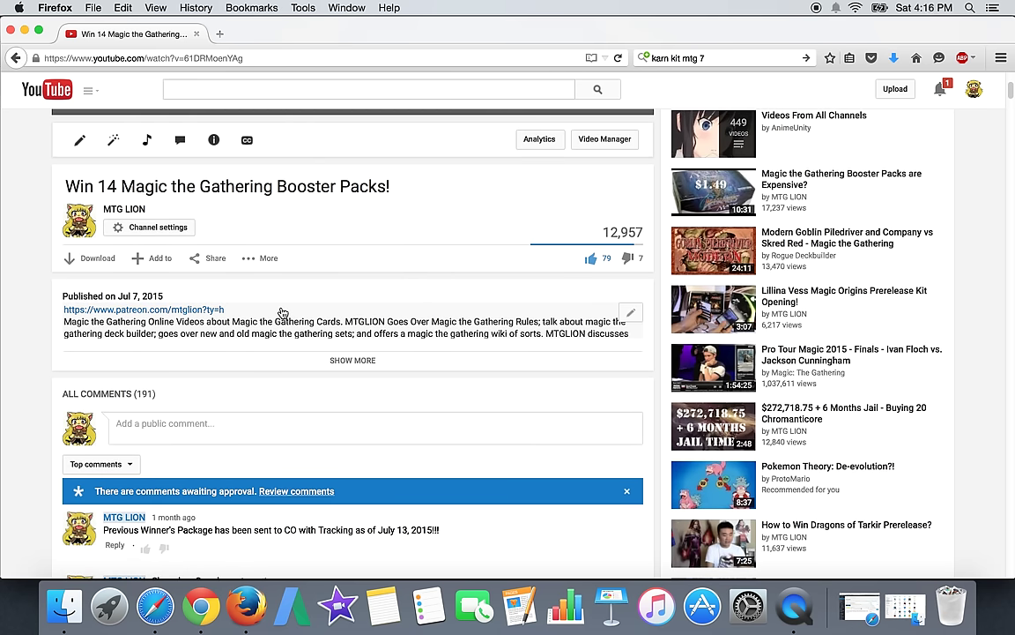
pyautogui.scroll(-3, 282, 312)
pyautogui.scroll(-3, 282, 312)
pyautogui.scroll(-4, 282, 312)
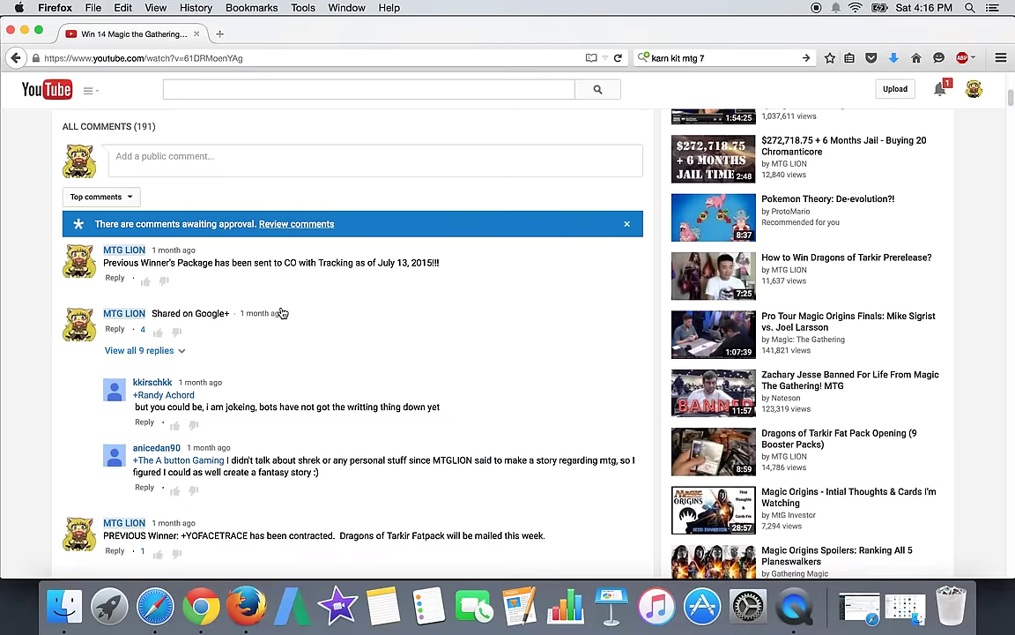
pyautogui.scroll(-4, 282, 312)
pyautogui.scroll(-2, 282, 312)
pyautogui.scroll(-3, 282, 312)
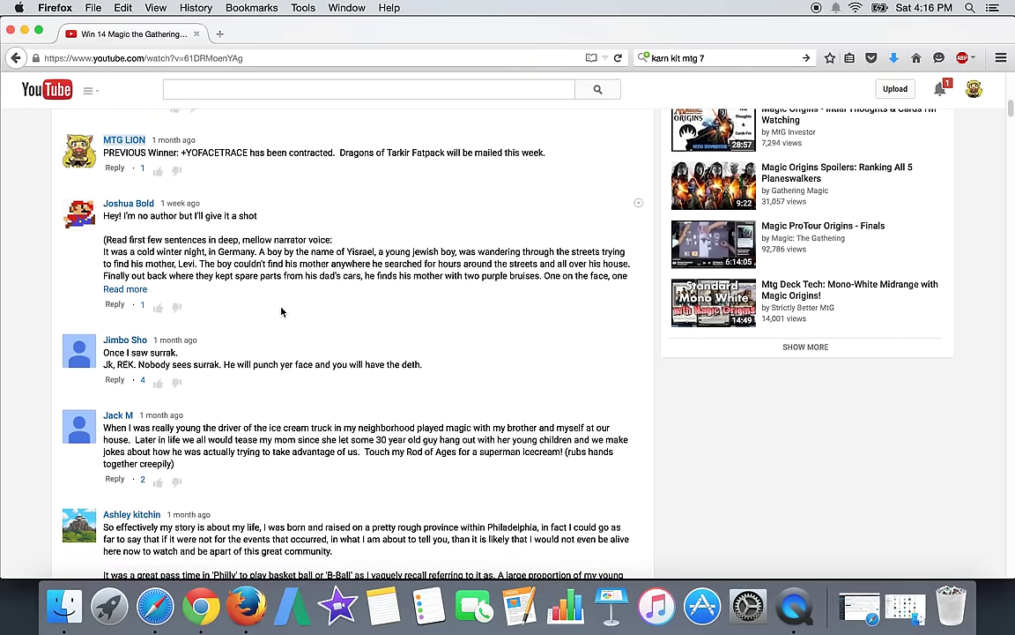
pyautogui.scroll(-4, 282, 311)
pyautogui.scroll(-3, 282, 311)
pyautogui.scroll(-2, 282, 312)
pyautogui.scroll(-1, 282, 311)
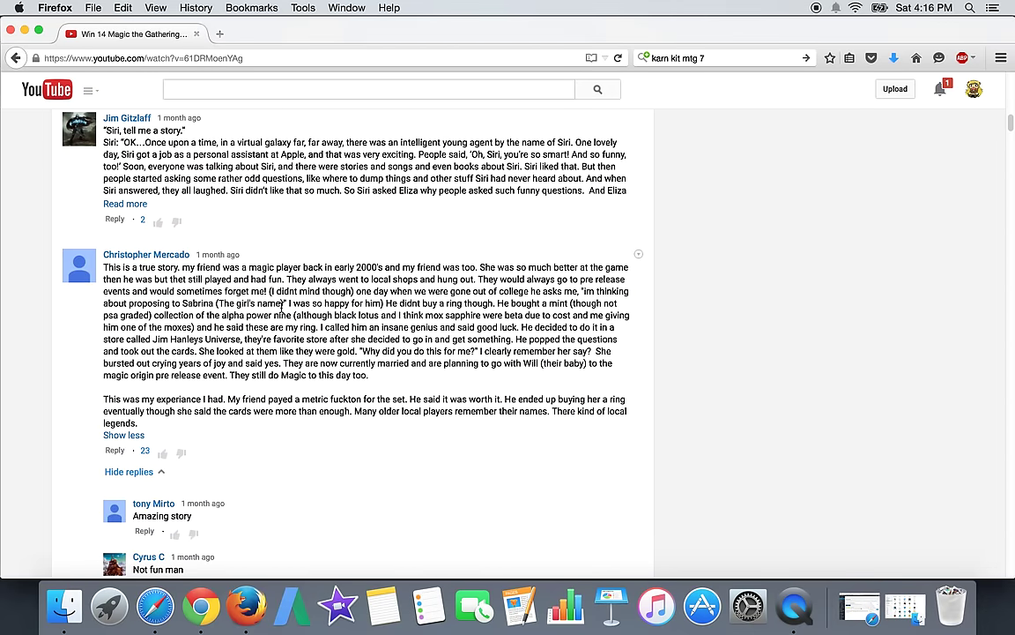